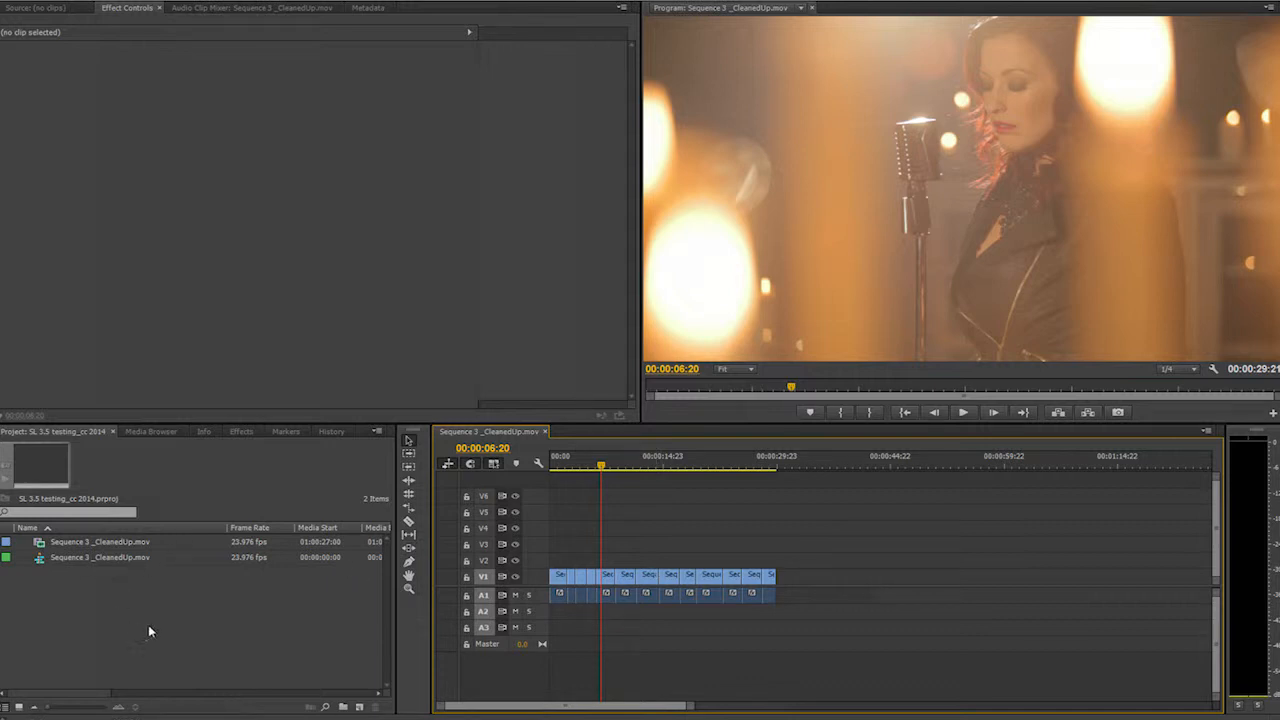
# - Create a new adjustment layer in the project with the default video settings
pyautogui.rightClick(89, 607)
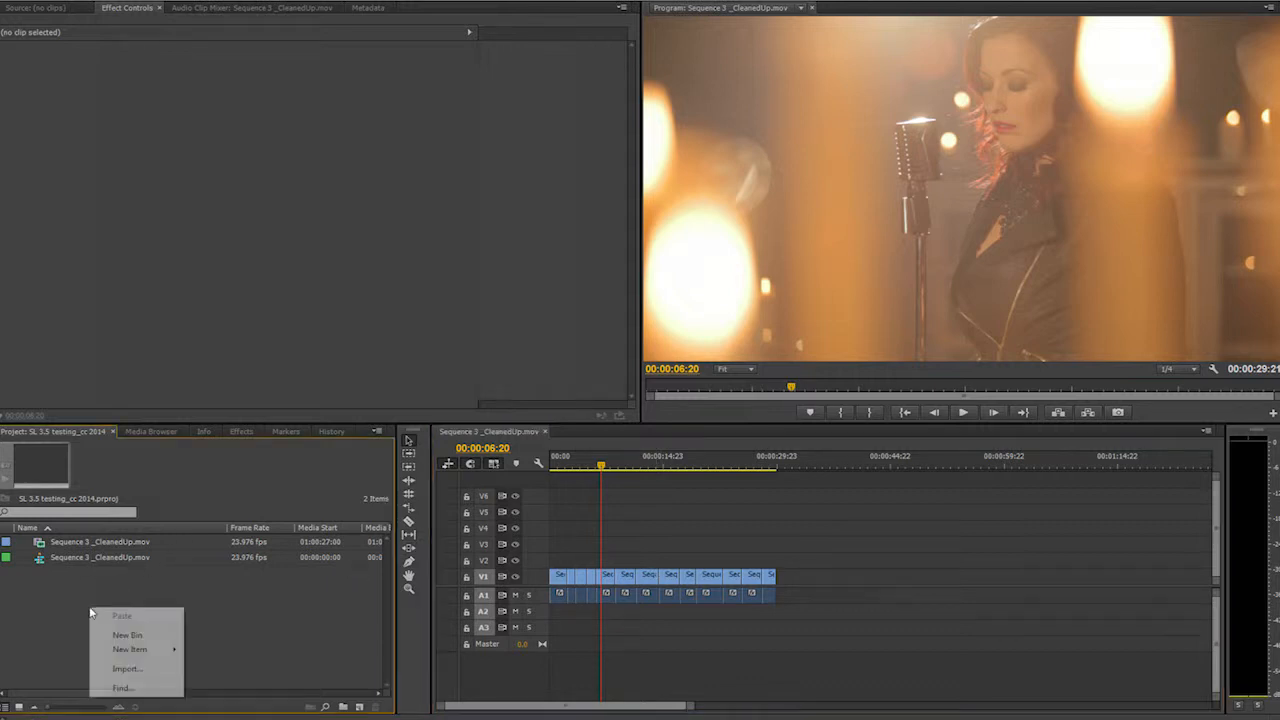
pyautogui.moveTo(160, 652)
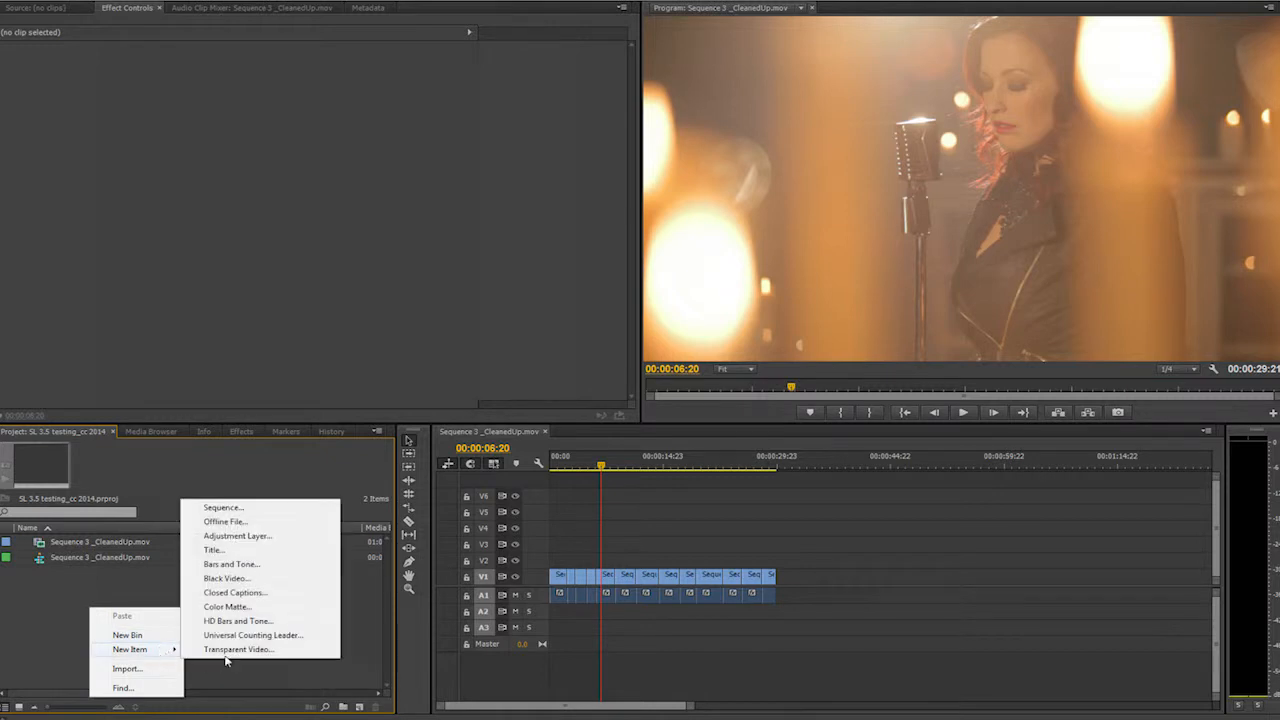
pyautogui.click(230, 540)
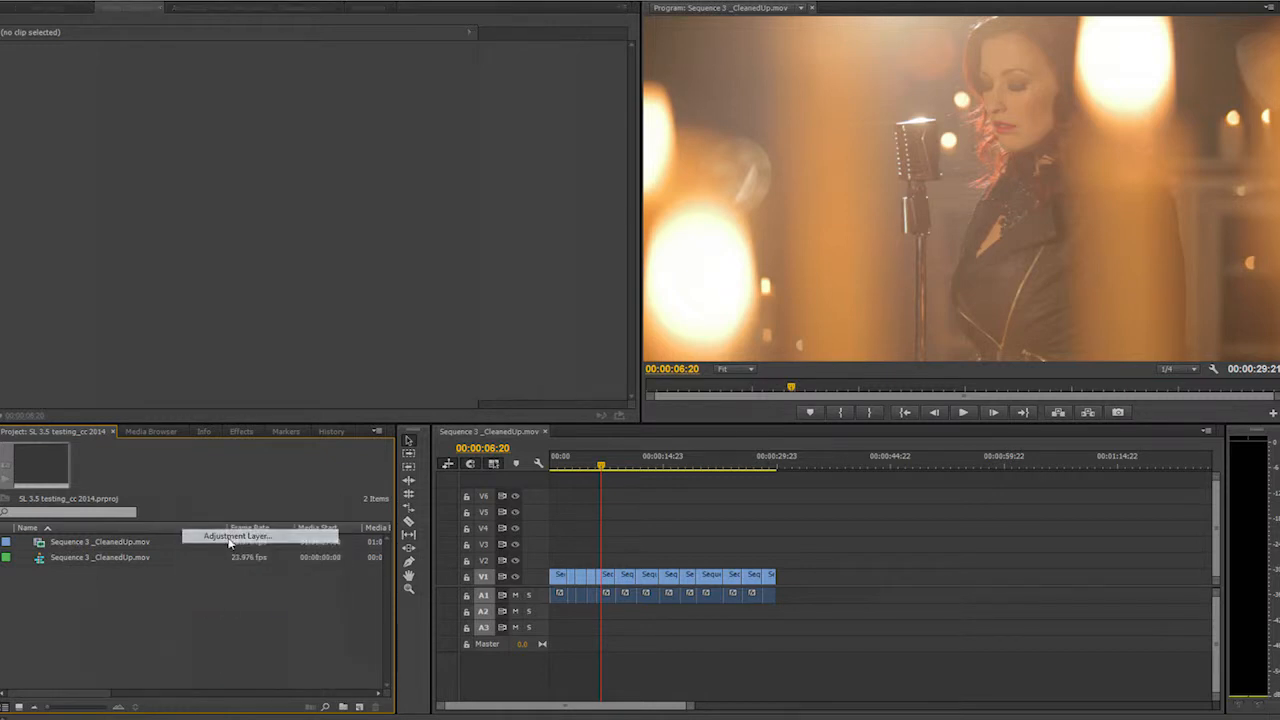
pyautogui.click(660, 402)
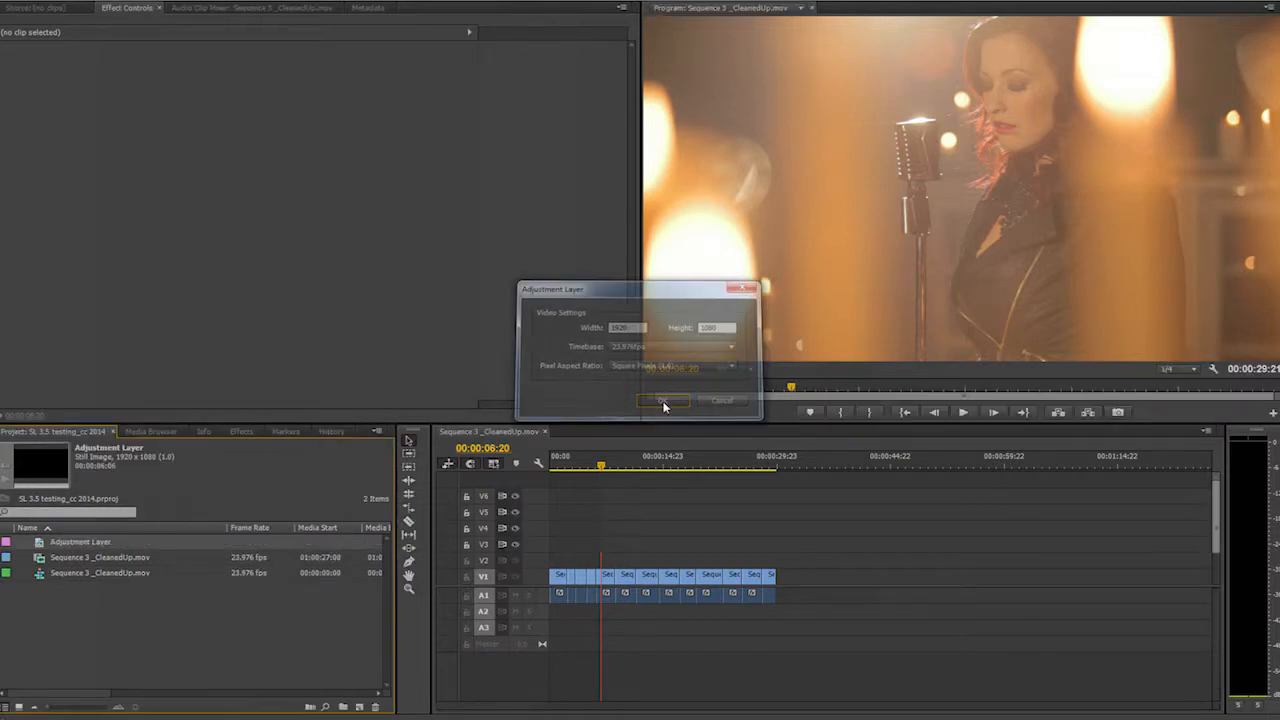
# - Rename the new adjustment layer to Camera Patch
pyautogui.doubleClick(104, 542)
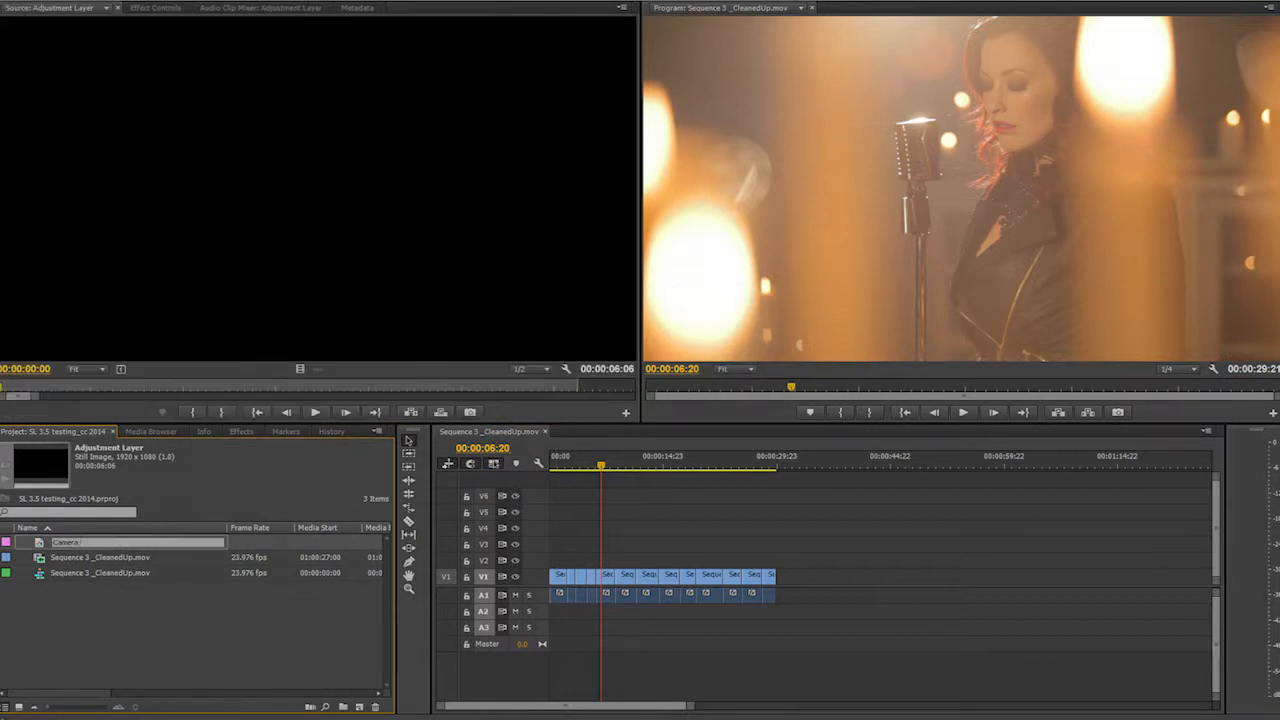
pyautogui.press('Tab')
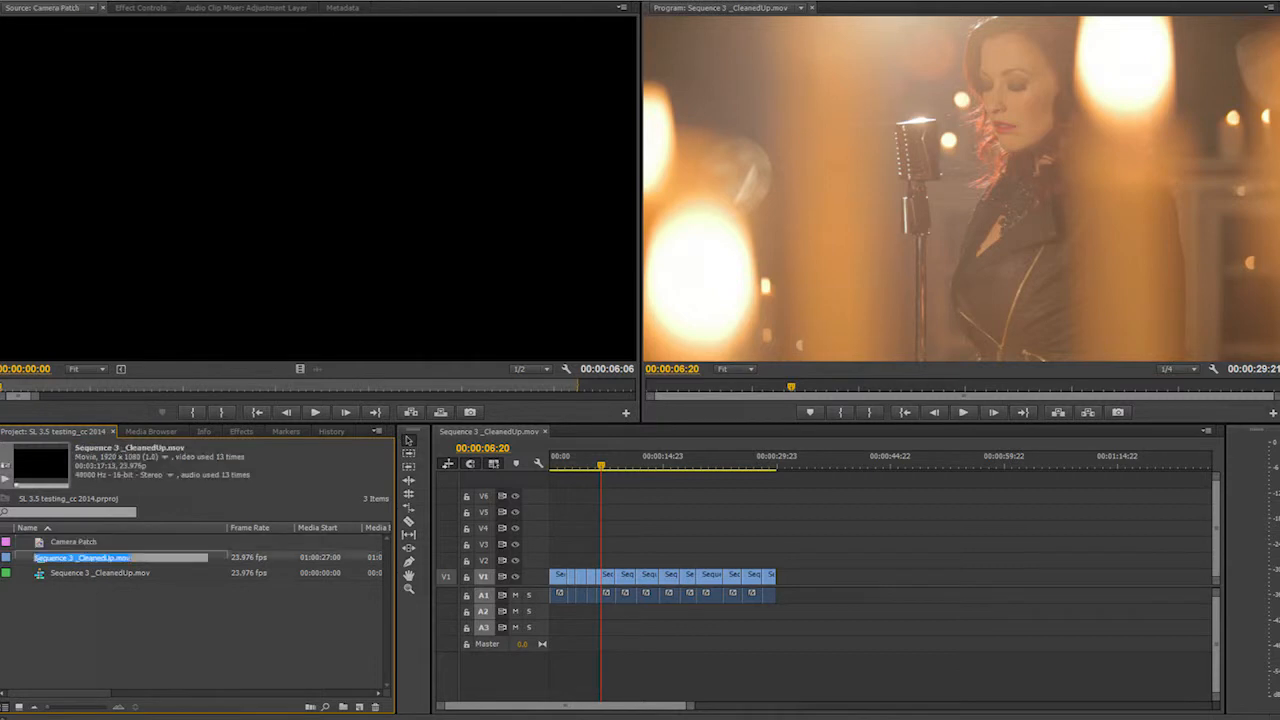
# - Create a second adjustment layer in the project with the same default settings
pyautogui.rightClick(29, 601)
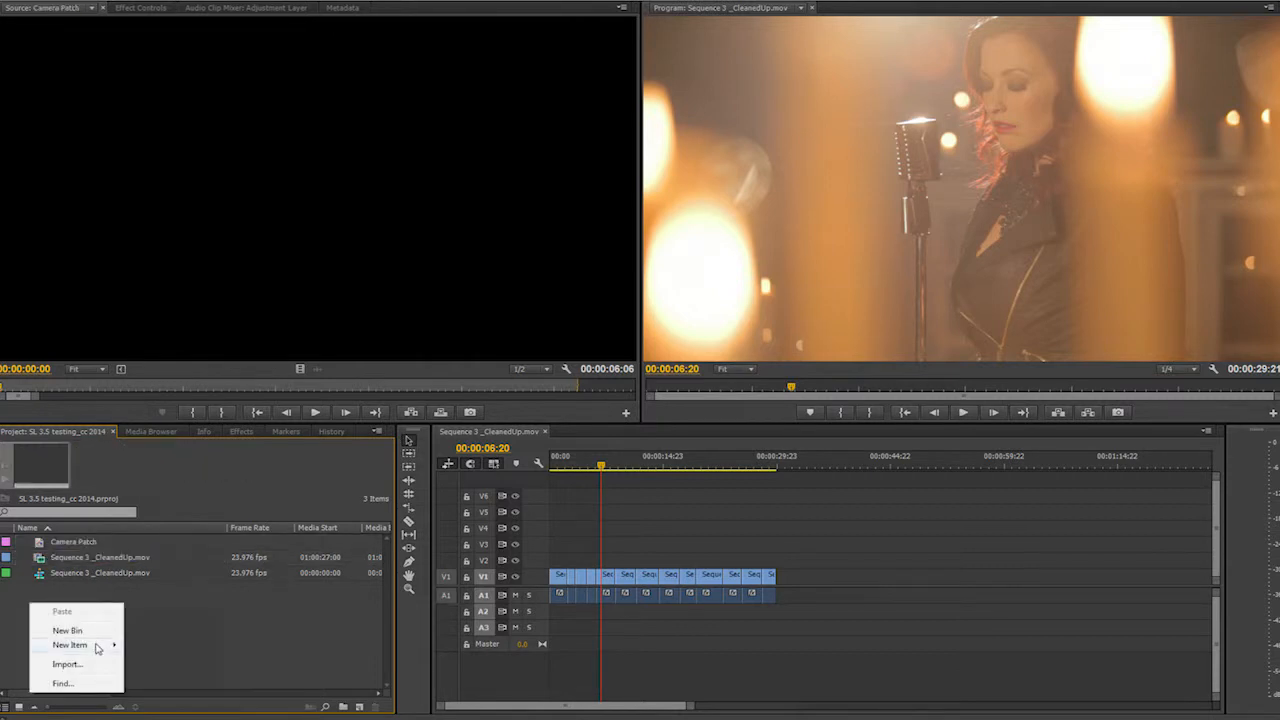
pyautogui.moveTo(97, 648)
pyautogui.click(162, 533)
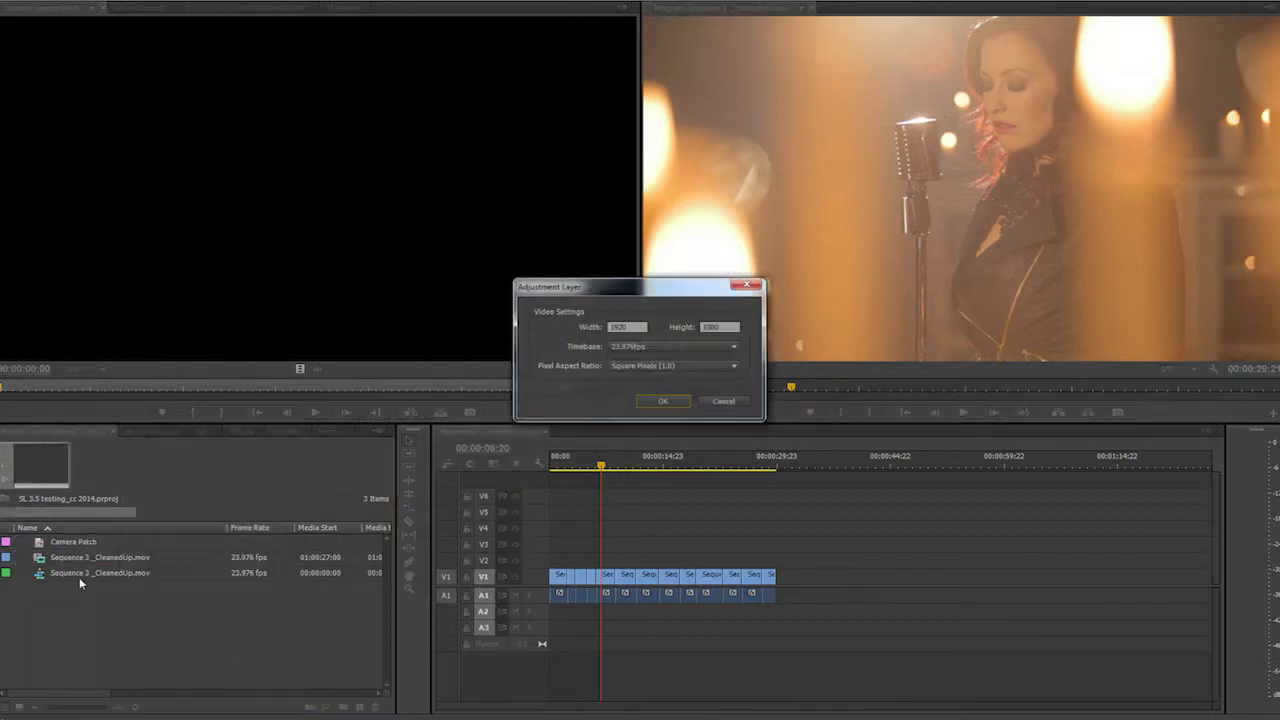
pyautogui.click(662, 400)
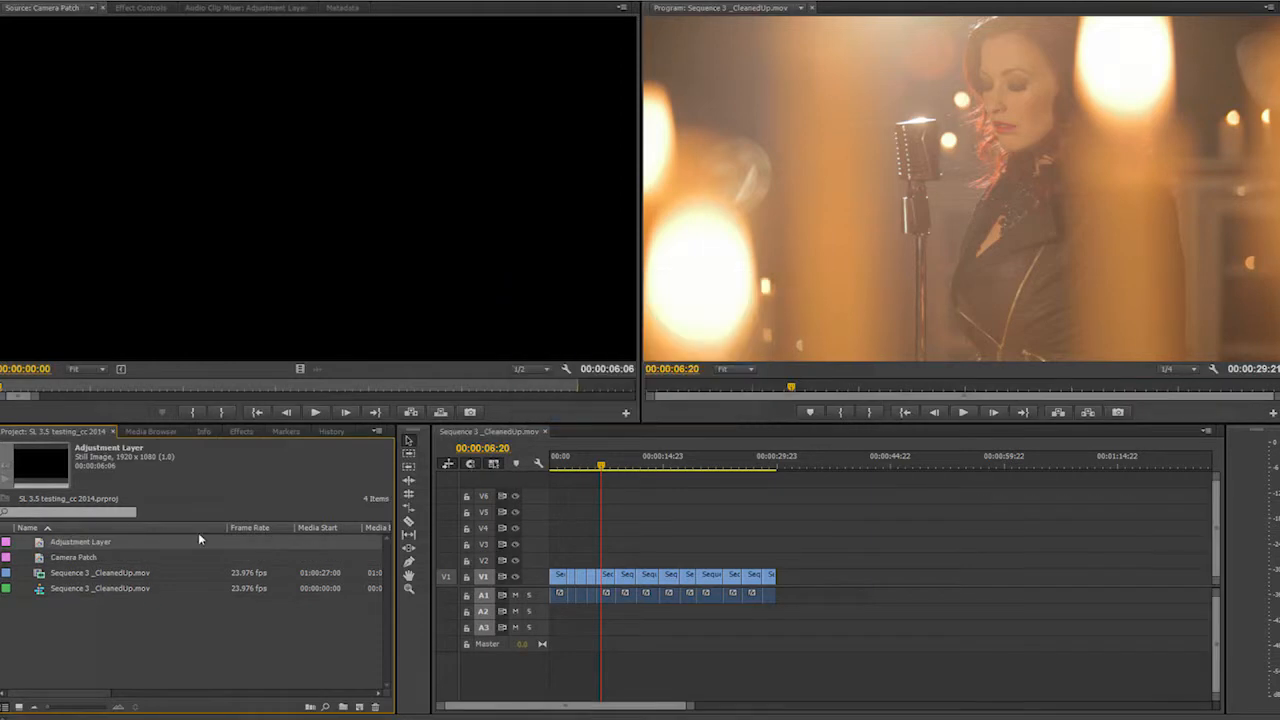
# - Rename the second adjustment layer to Look
pyautogui.click(122, 543)
pyautogui.click(122, 543)
pyautogui.write('Adj')
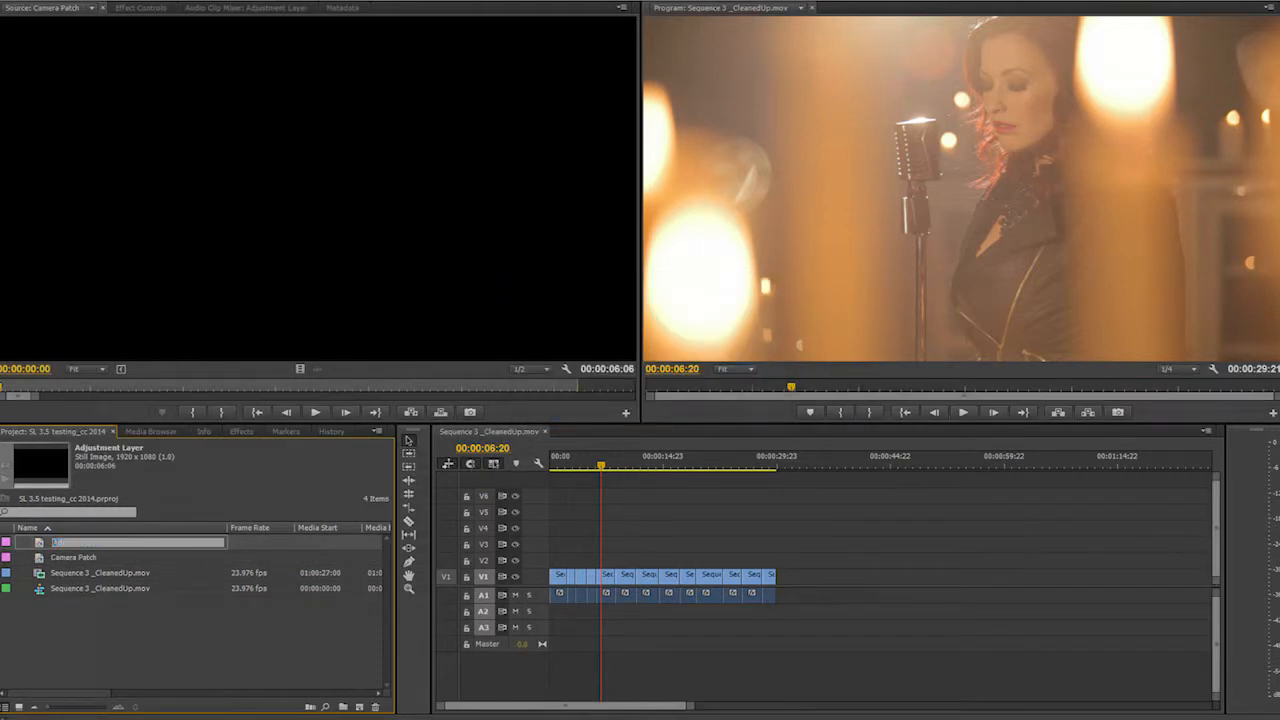
pyautogui.click(43, 663)
# - Place Camera Patch on V2 and Look on V5, spanning the whole sequence above the clips
pyautogui.moveTo(72, 557); pyautogui.dragTo(778, 553)
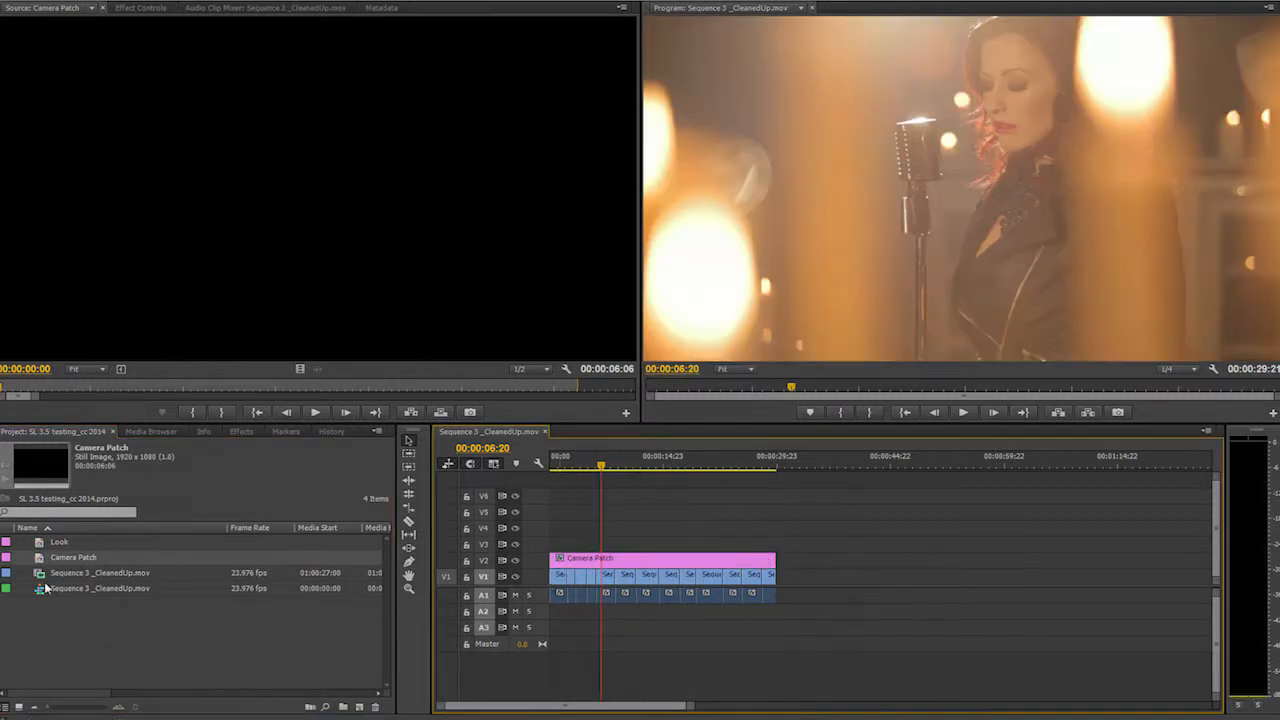
pyautogui.moveTo(60, 545); pyautogui.dragTo(776, 514)
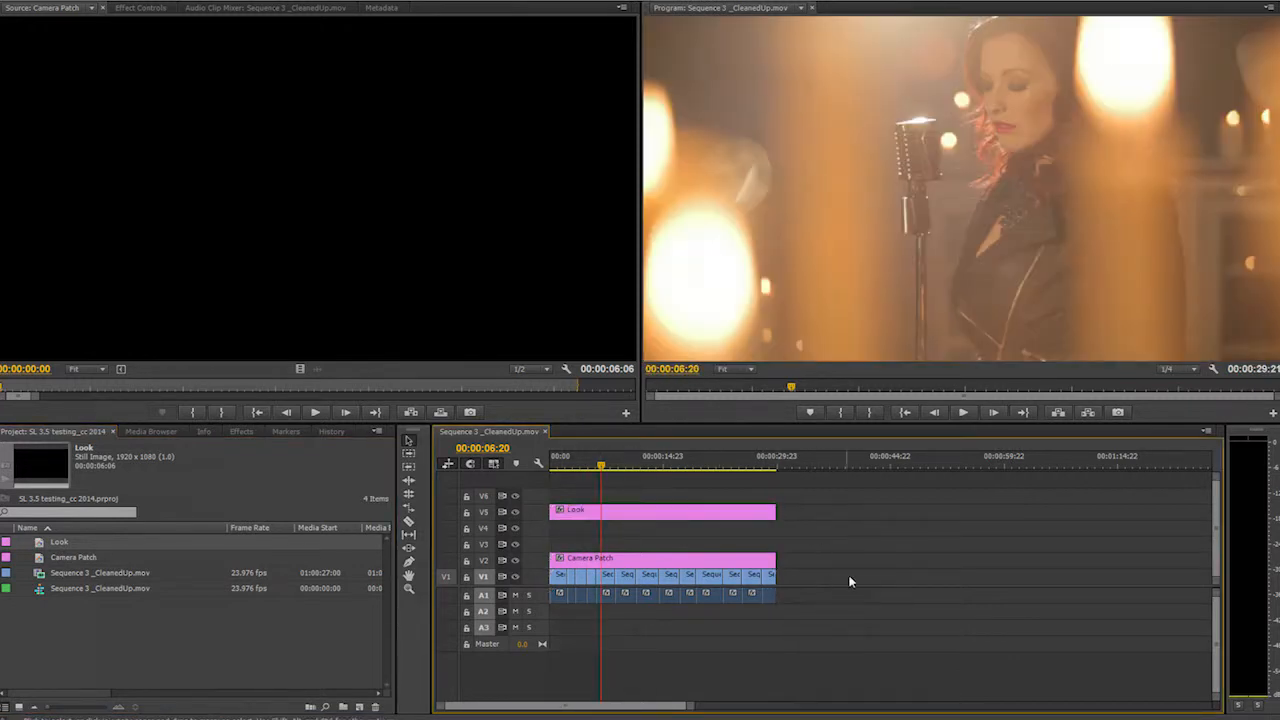
# - Duplicate the V1 sequence clips onto tracks V3 and V4 under the Look layer
pyautogui.moveTo(904, 582); pyautogui.dragTo(557, 575)
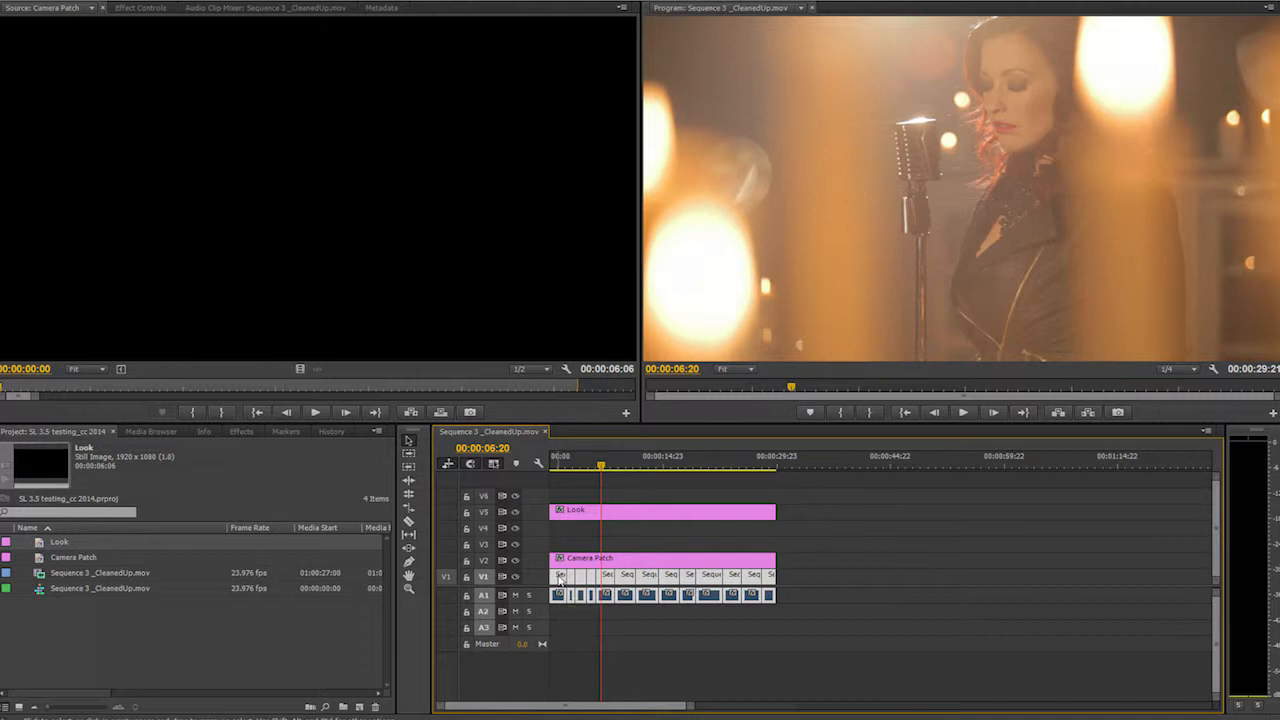
pyautogui.moveTo(814, 573); pyautogui.dragTo(560, 530)
pyautogui.click(812, 548)
pyautogui.moveTo(840, 549); pyautogui.dragTo(598, 536)
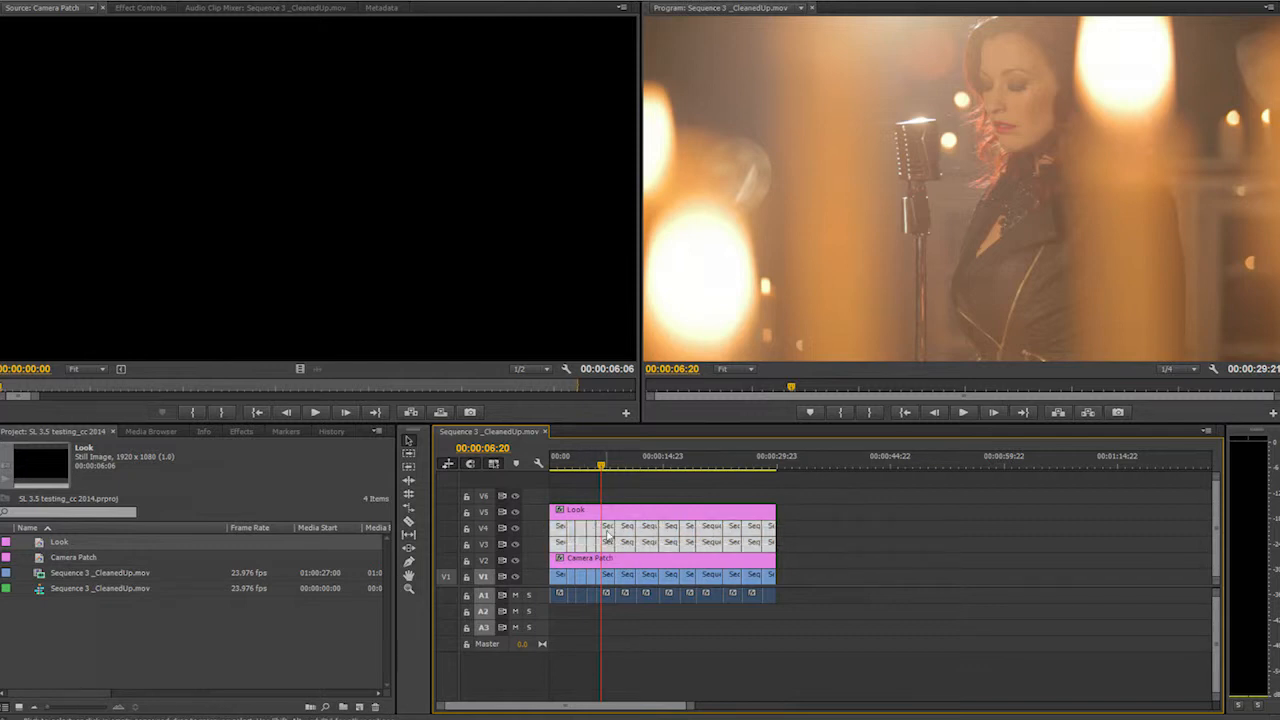
# - Remove all video and intrinsic effects from the duplicated clips
pyautogui.rightClick(607, 535)
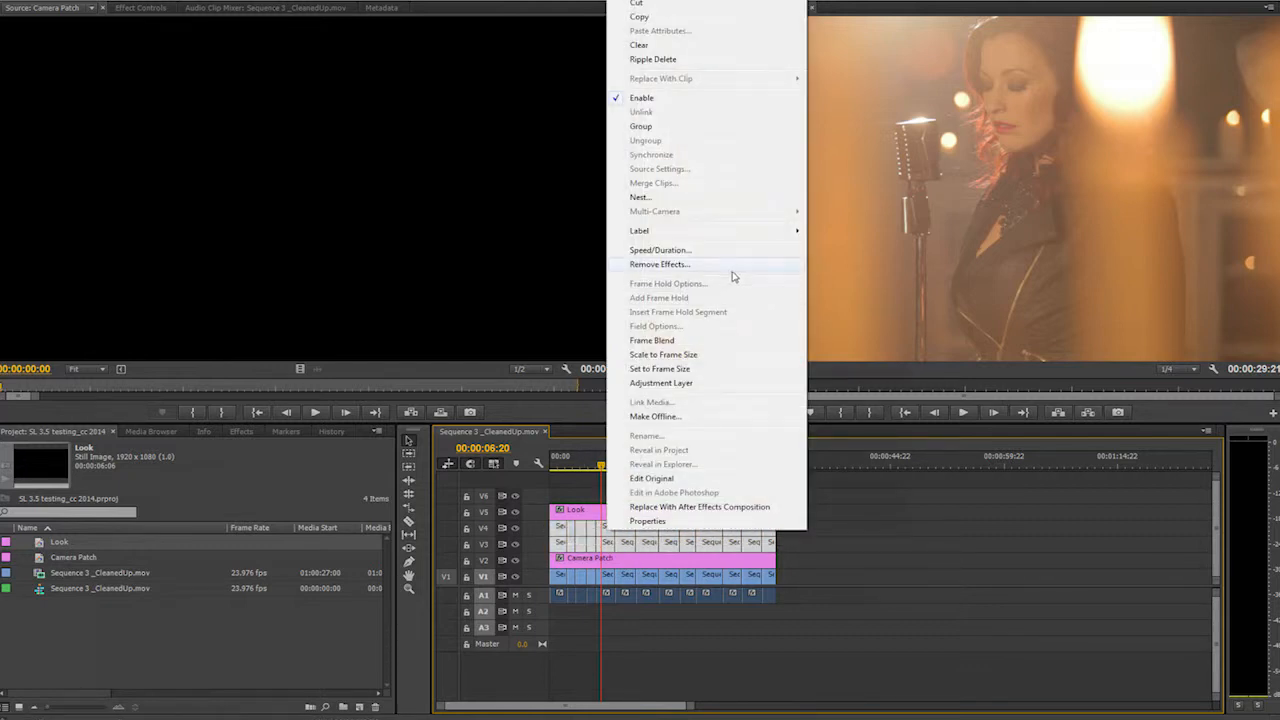
pyautogui.click(734, 265)
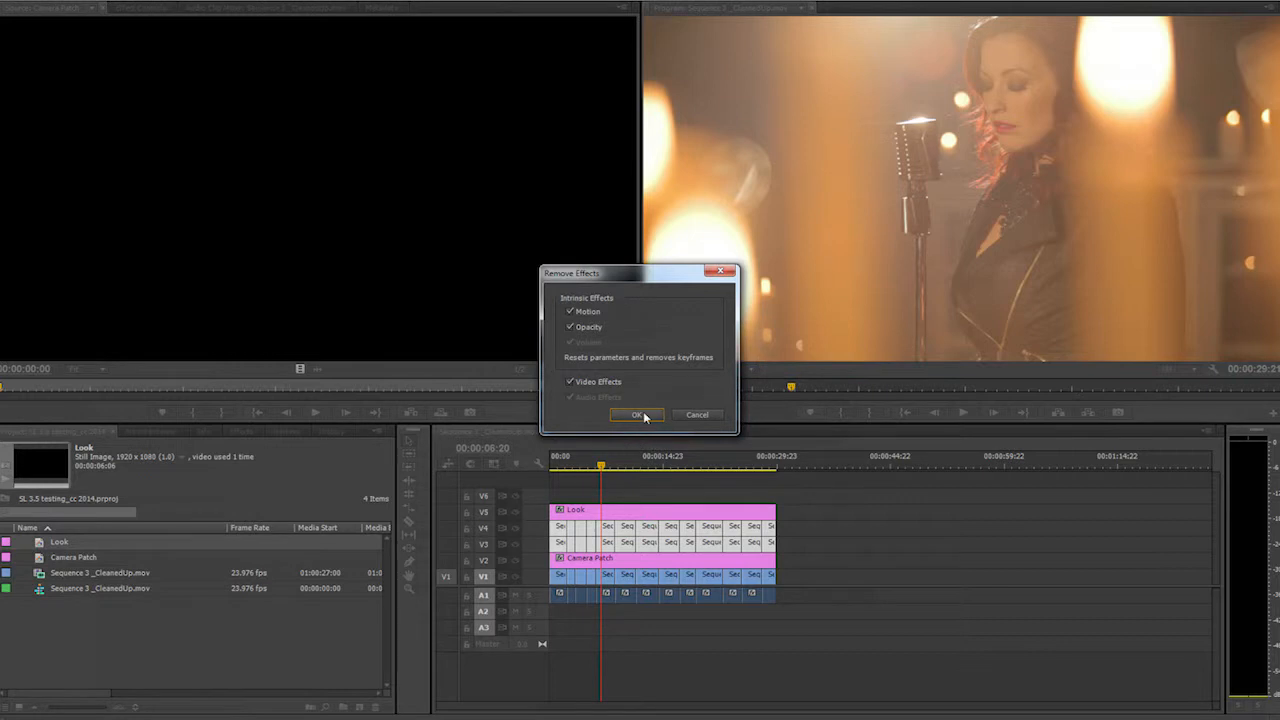
pyautogui.click(638, 415)
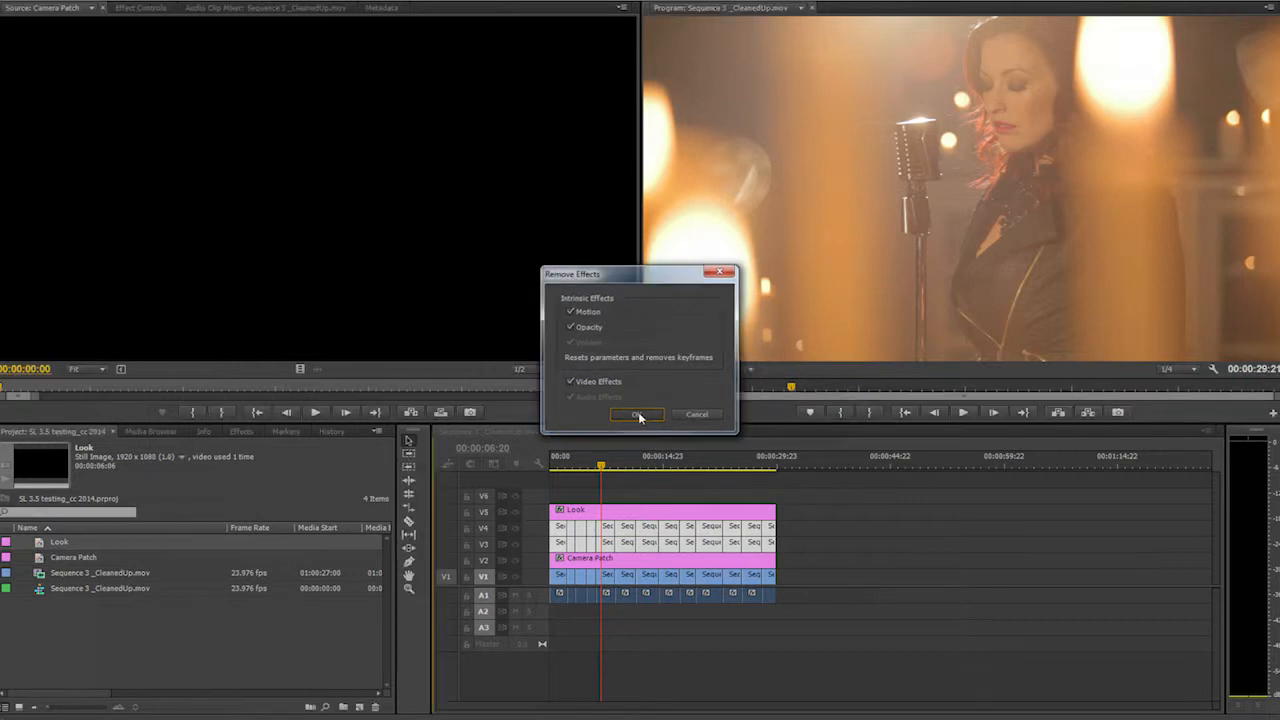
# - Select the duplicated clips on V3 and V4 and set their label color to Rose
pyautogui.click(791, 544)
pyautogui.moveTo(834, 545); pyautogui.dragTo(555, 532)
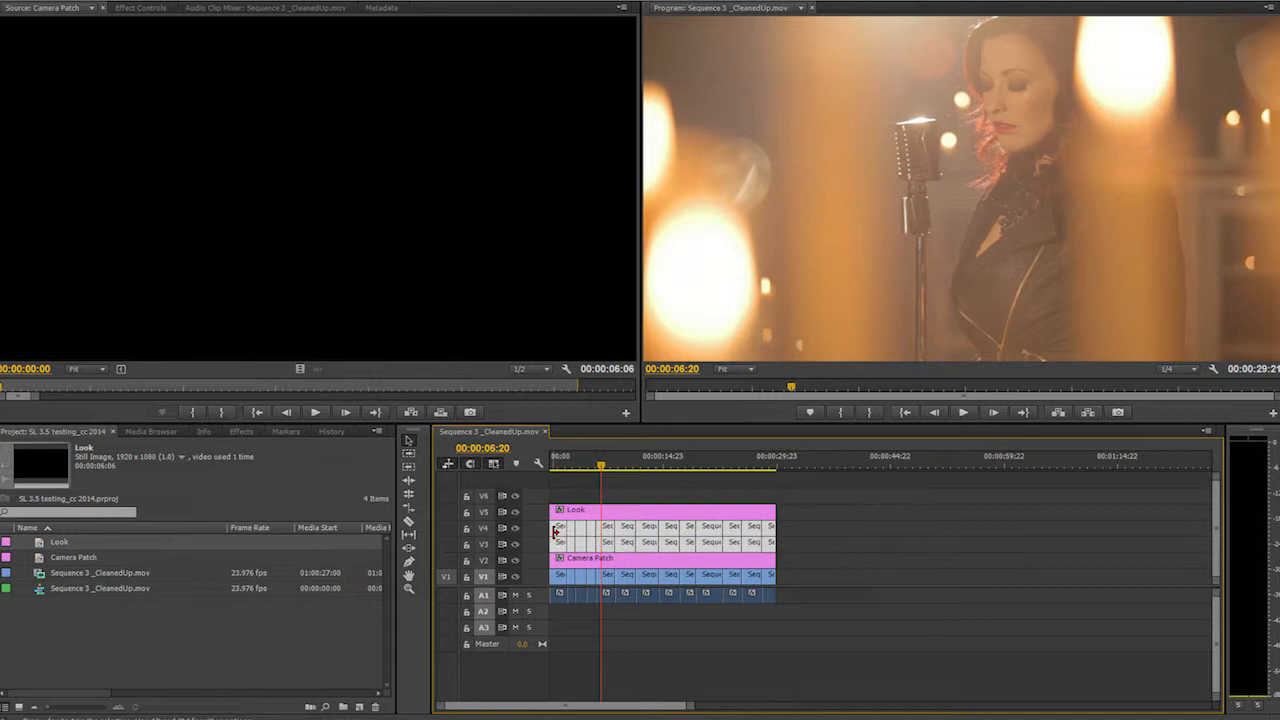
pyautogui.rightClick(648, 530)
pyautogui.moveTo(808, 230)
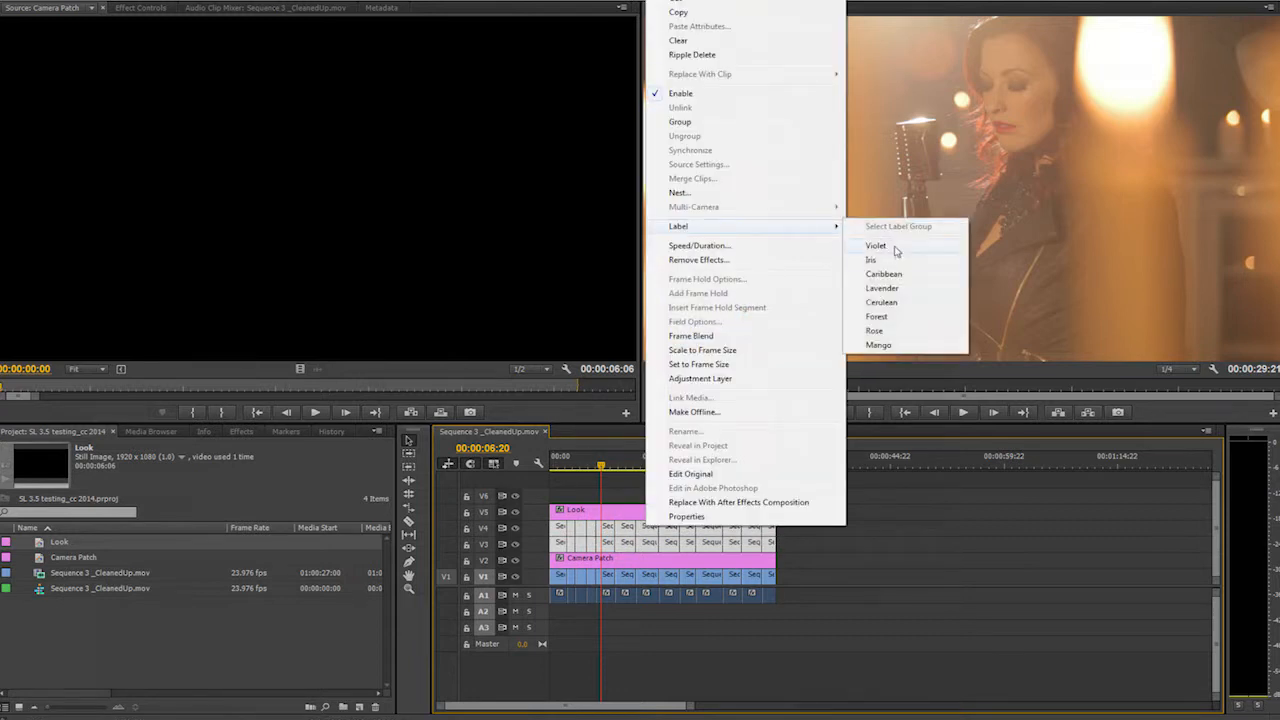
pyautogui.click(877, 331)
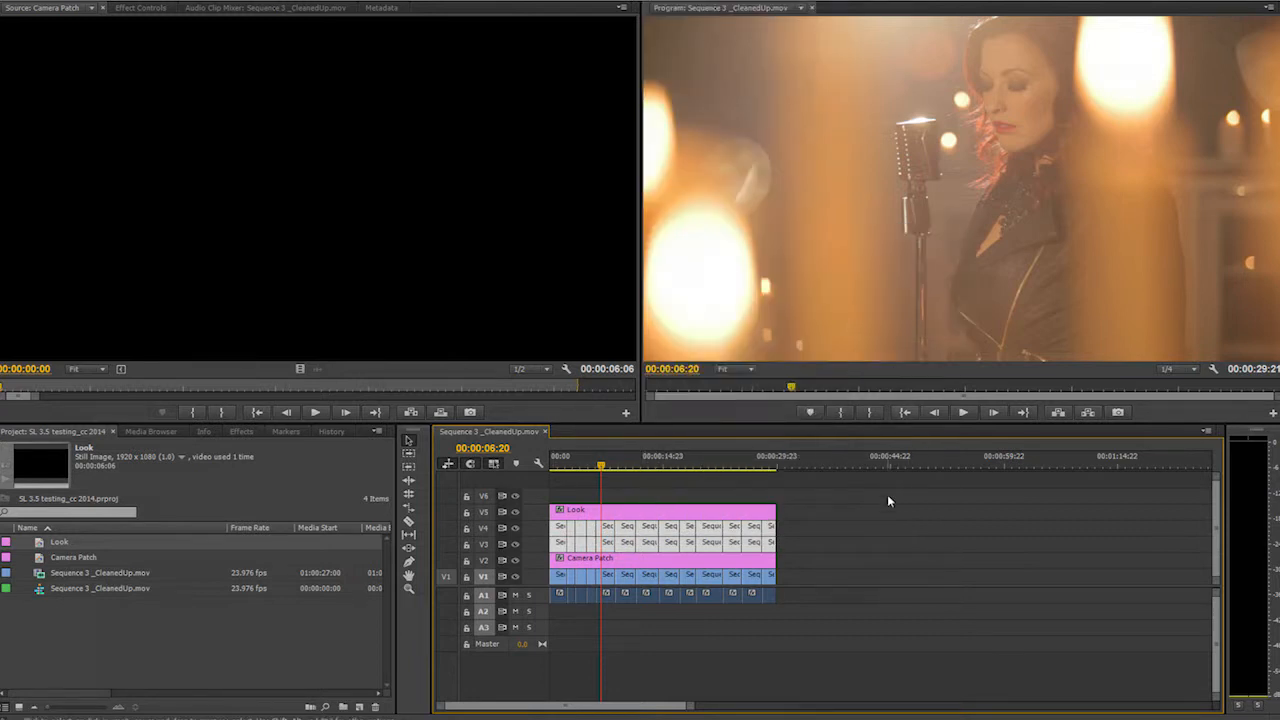
# - Turn the duplicated V3 and V4 clips into adjustment layers
pyautogui.moveTo(600, 463); pyautogui.dragTo(565, 472)
pyautogui.moveTo(812, 545); pyautogui.dragTo(554, 523)
pyautogui.rightClick(556, 524)
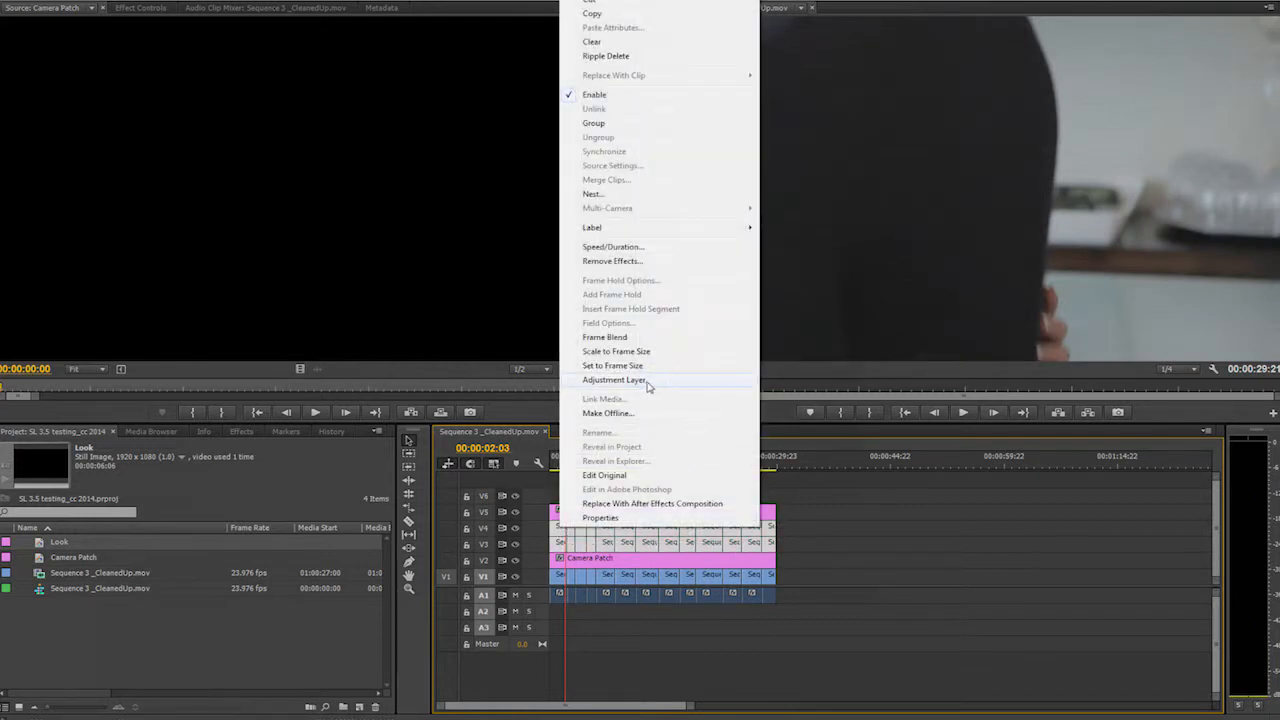
pyautogui.click(646, 382)
pyautogui.click(770, 493)
# - Select the stacked clips and layers one by one to inspect the track layout at the playhead
pyautogui.moveTo(716, 462)
pyautogui.mouseDown()
pyautogui.moveTo(555, 470)
pyautogui.moveTo(720, 468)
pyautogui.mouseUp()
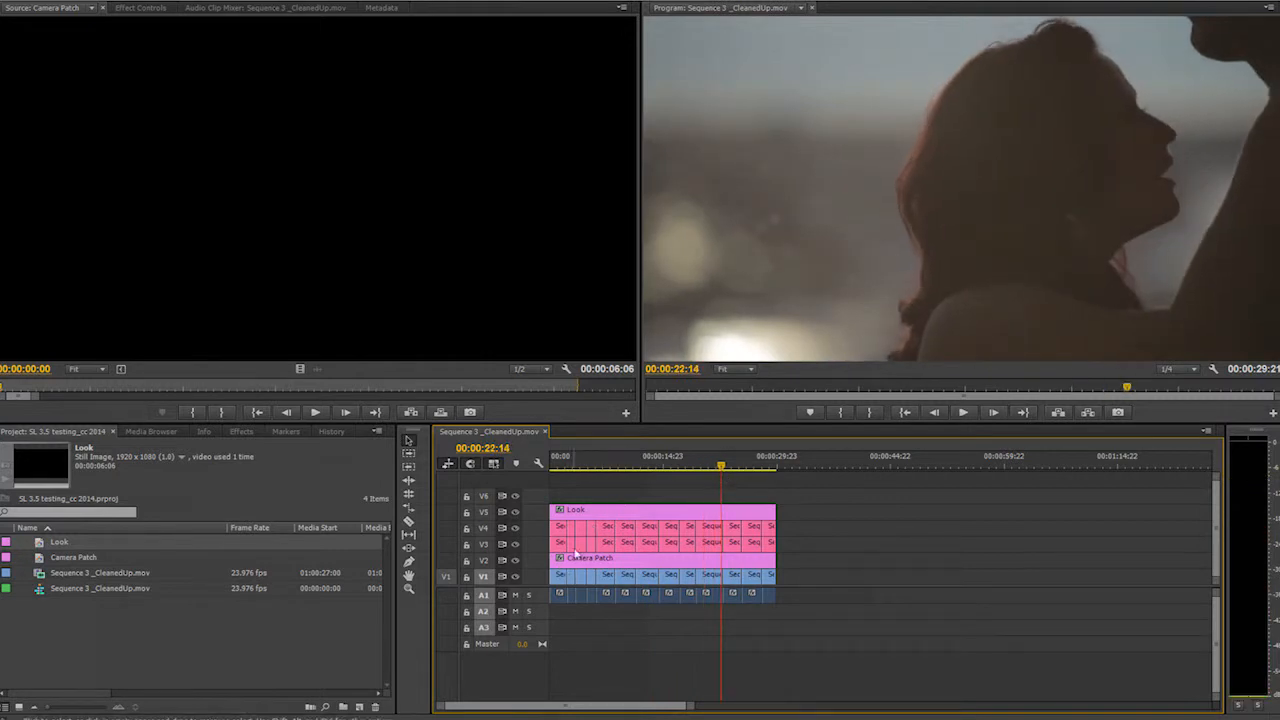
pyautogui.click(593, 515)
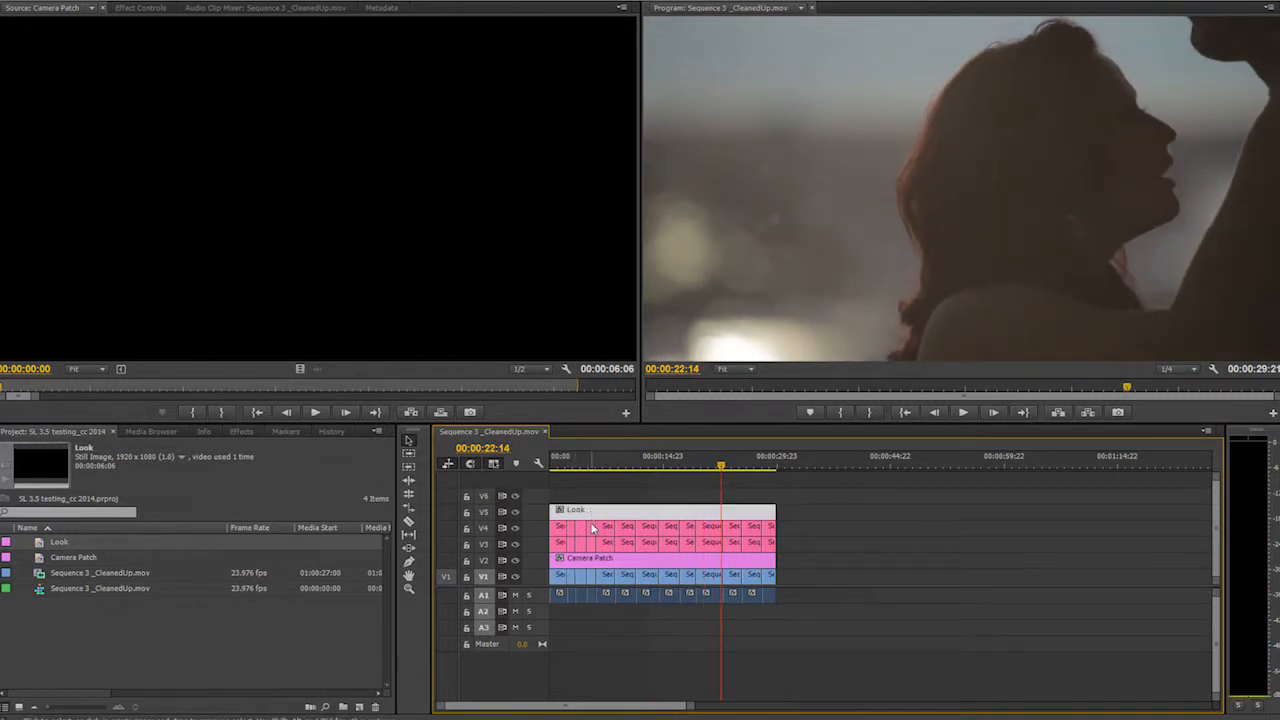
pyautogui.click(712, 532)
pyautogui.click(713, 542)
pyautogui.click(713, 472)
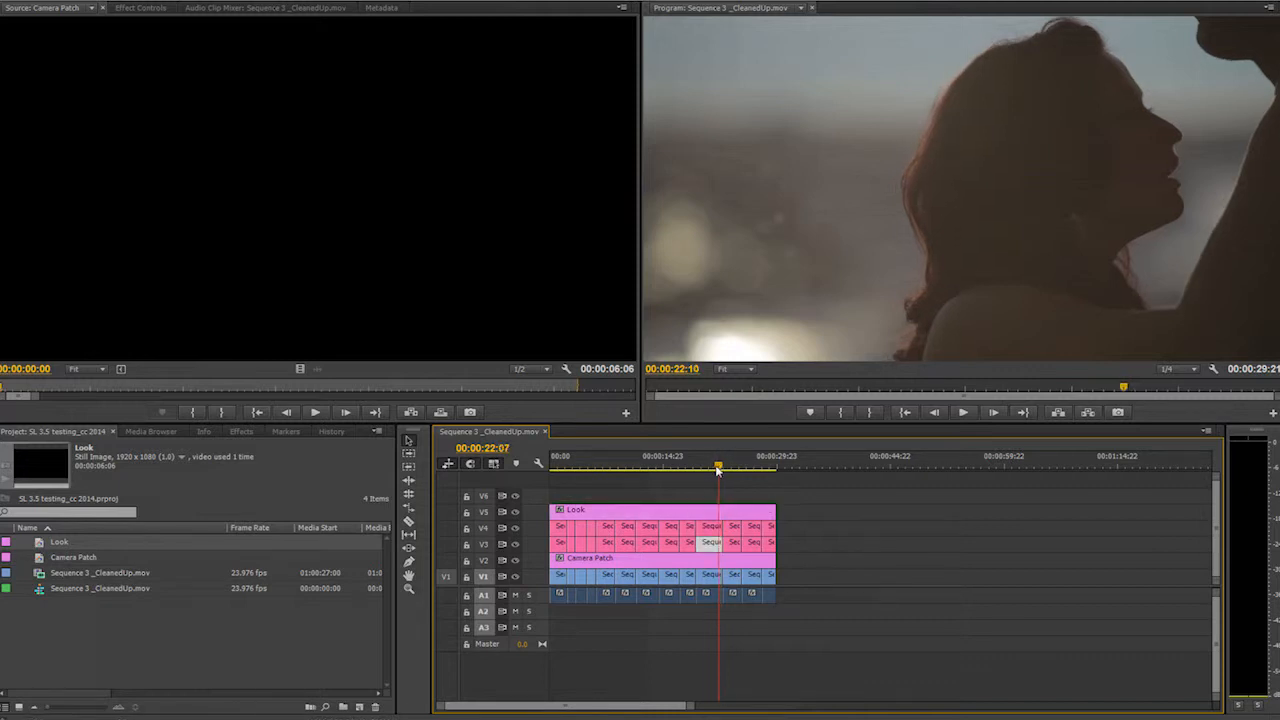
pyautogui.click(722, 561)
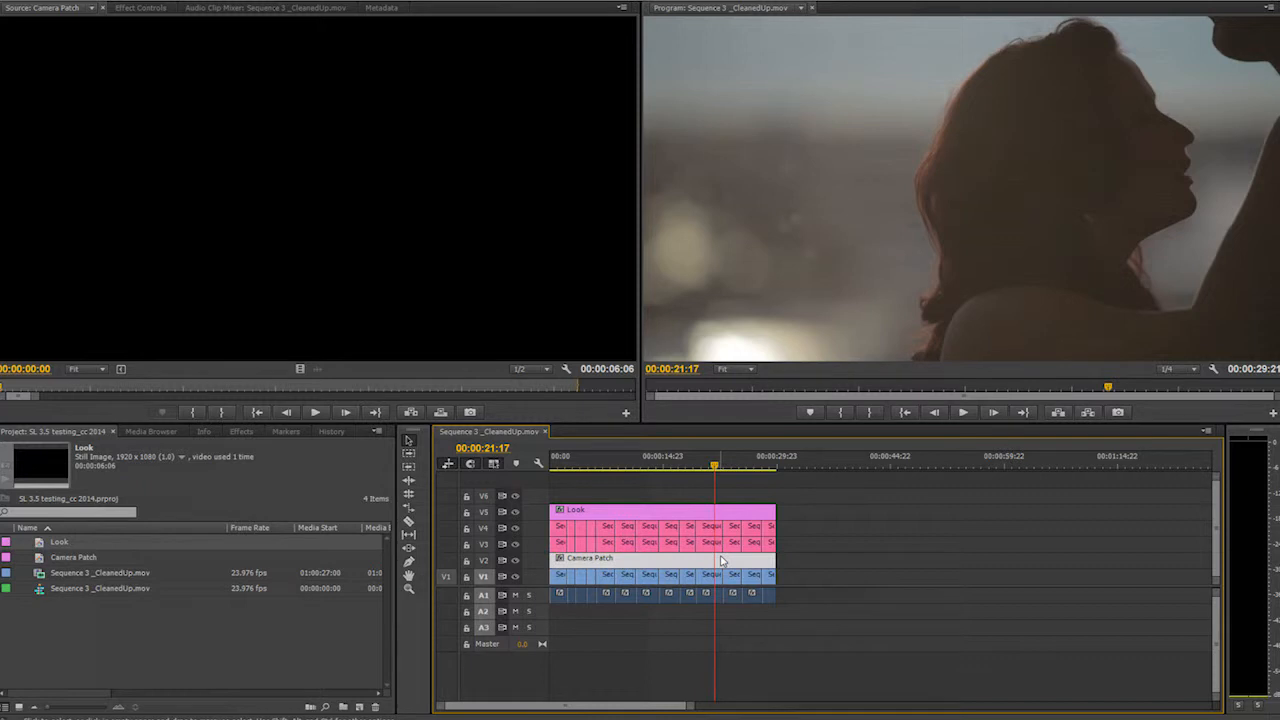
pyautogui.click(708, 462)
# - With the Razor tool, cut the Look layer at the first shot boundaries while playing through the sequence
pyautogui.click(847, 508)
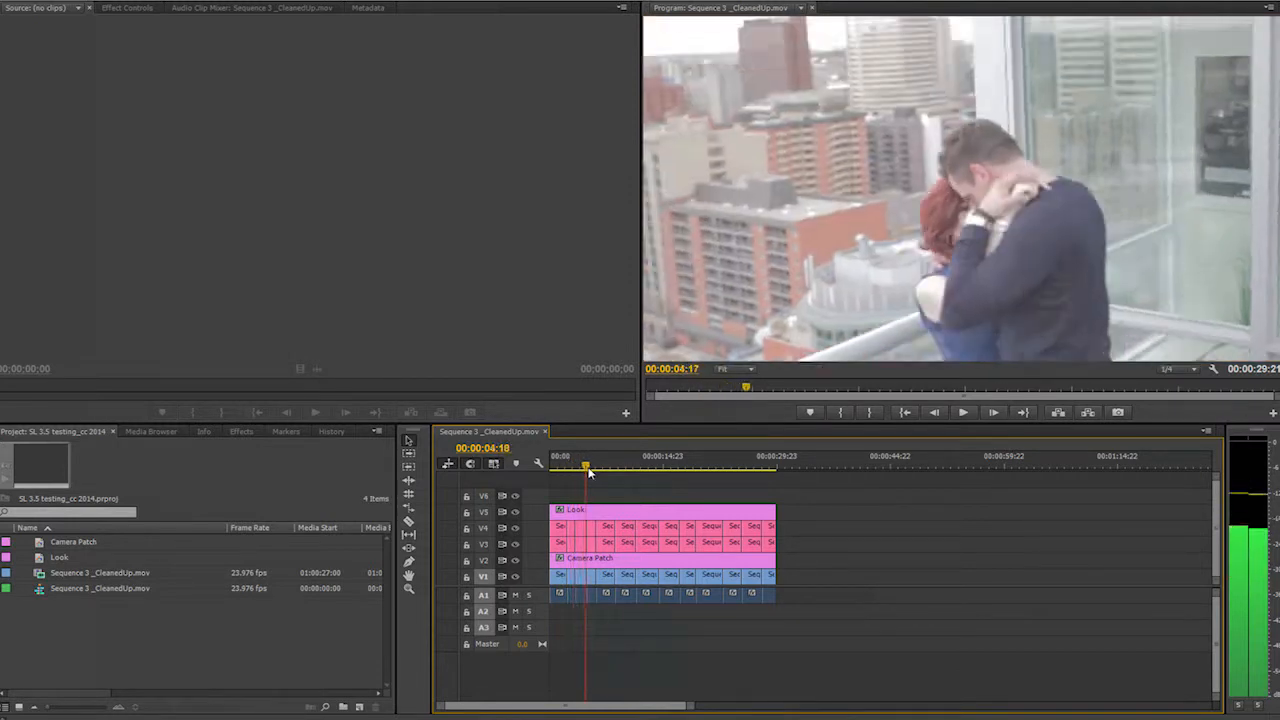
pyautogui.click(573, 469)
pyautogui.press('c')
pyautogui.click(573, 511)
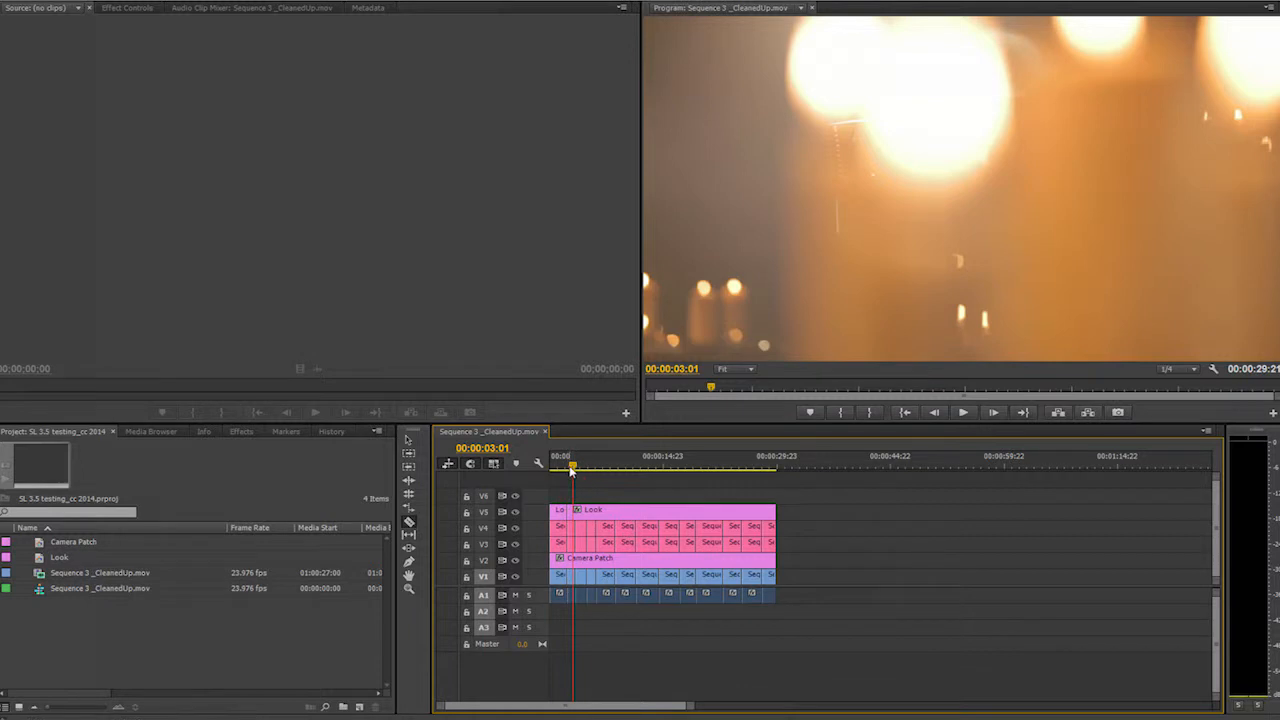
pyautogui.press('space')
pyautogui.press('space')
pyautogui.click(579, 511)
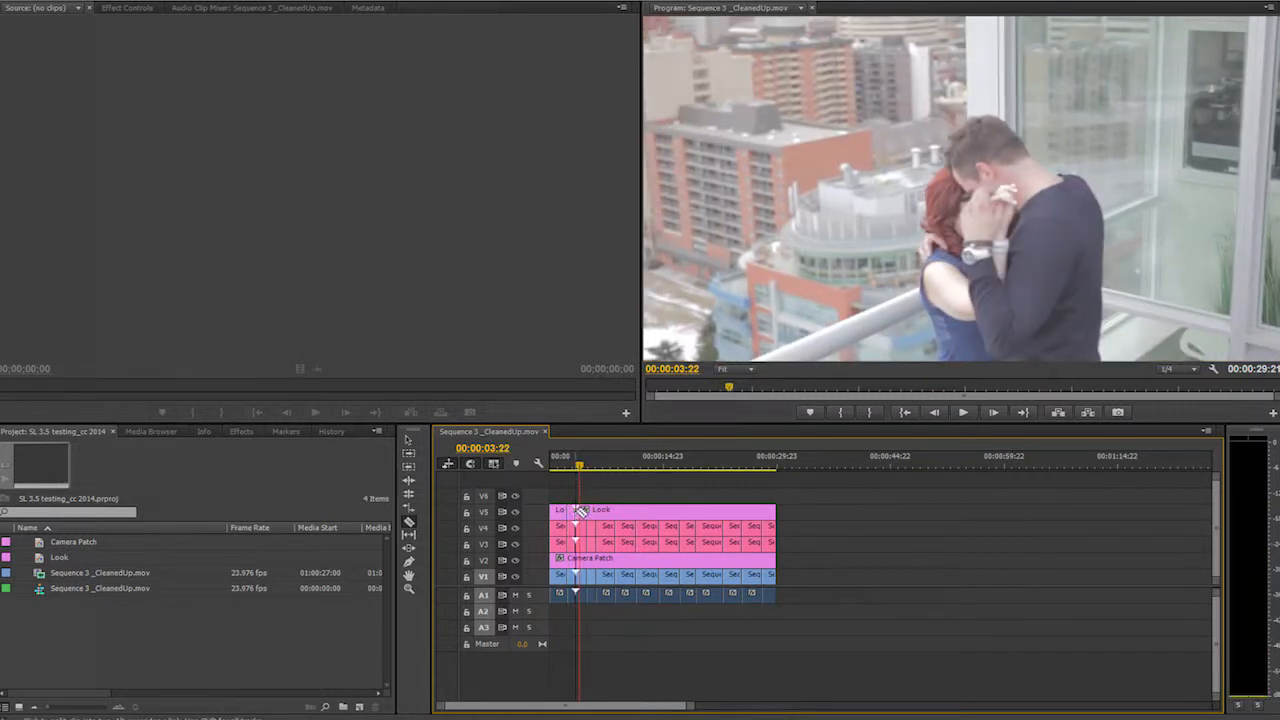
pyautogui.press('space')
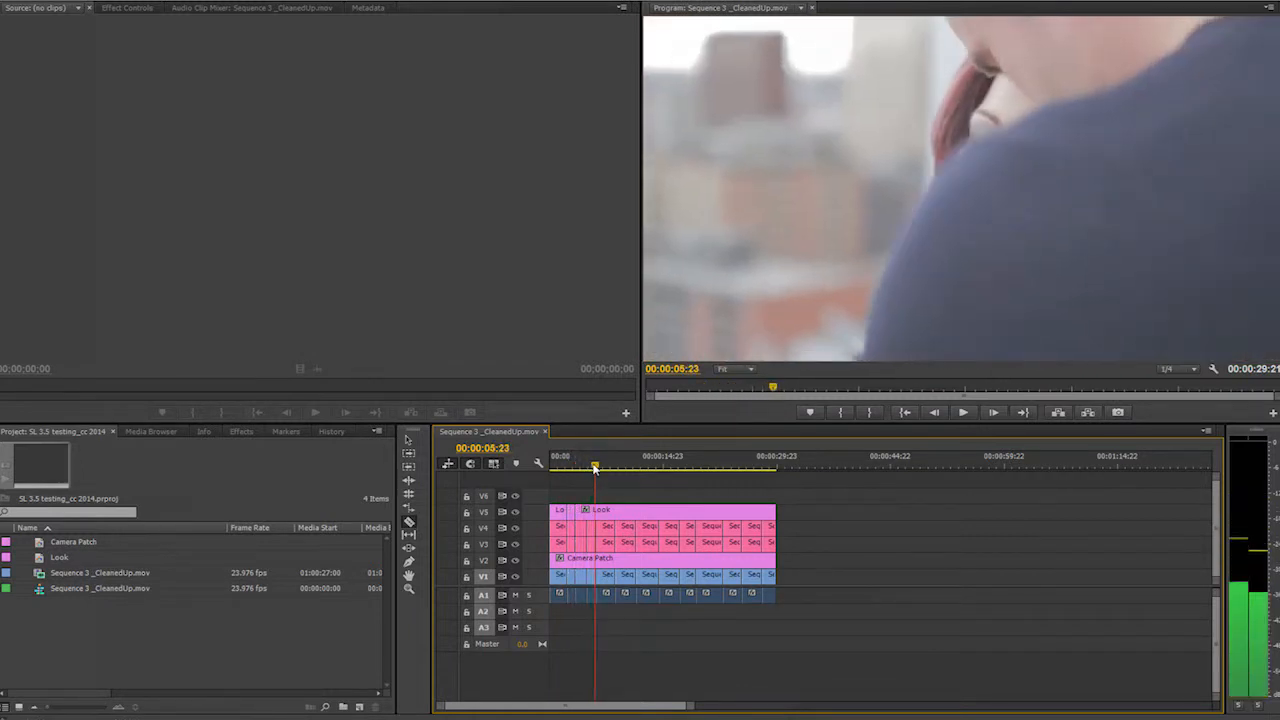
pyautogui.press('space')
pyautogui.click(603, 511)
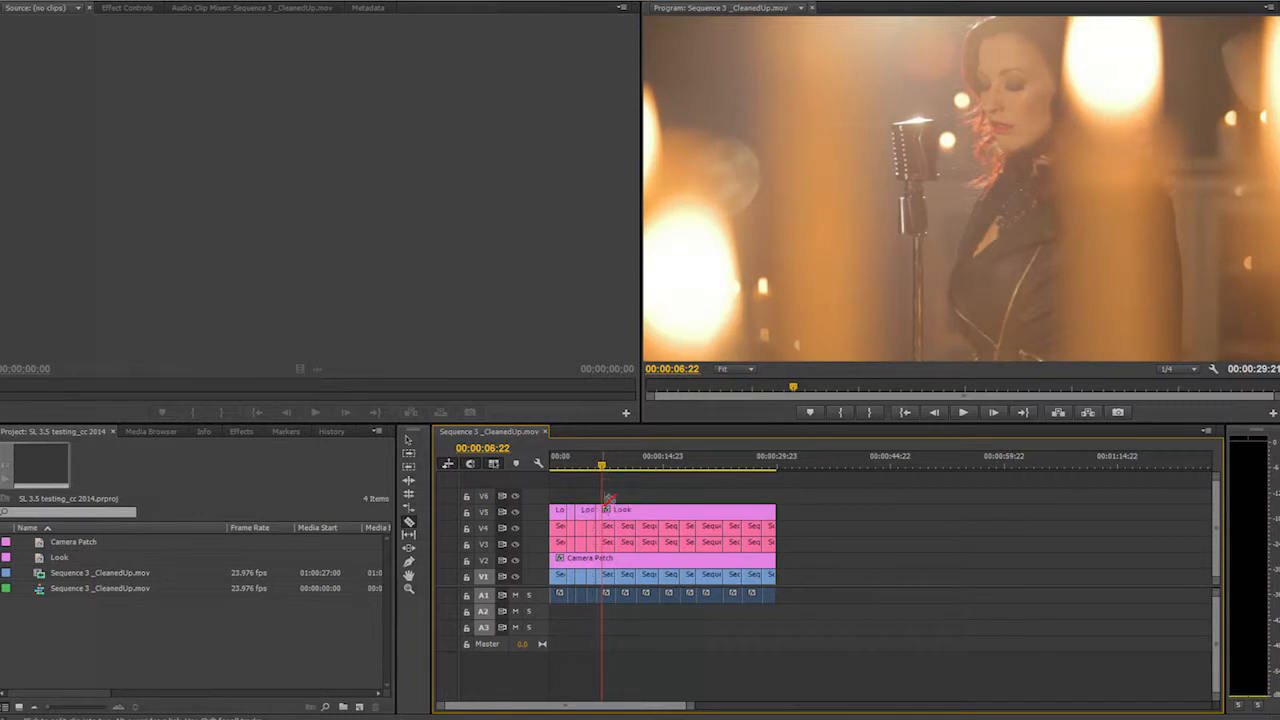
pyautogui.press('space')
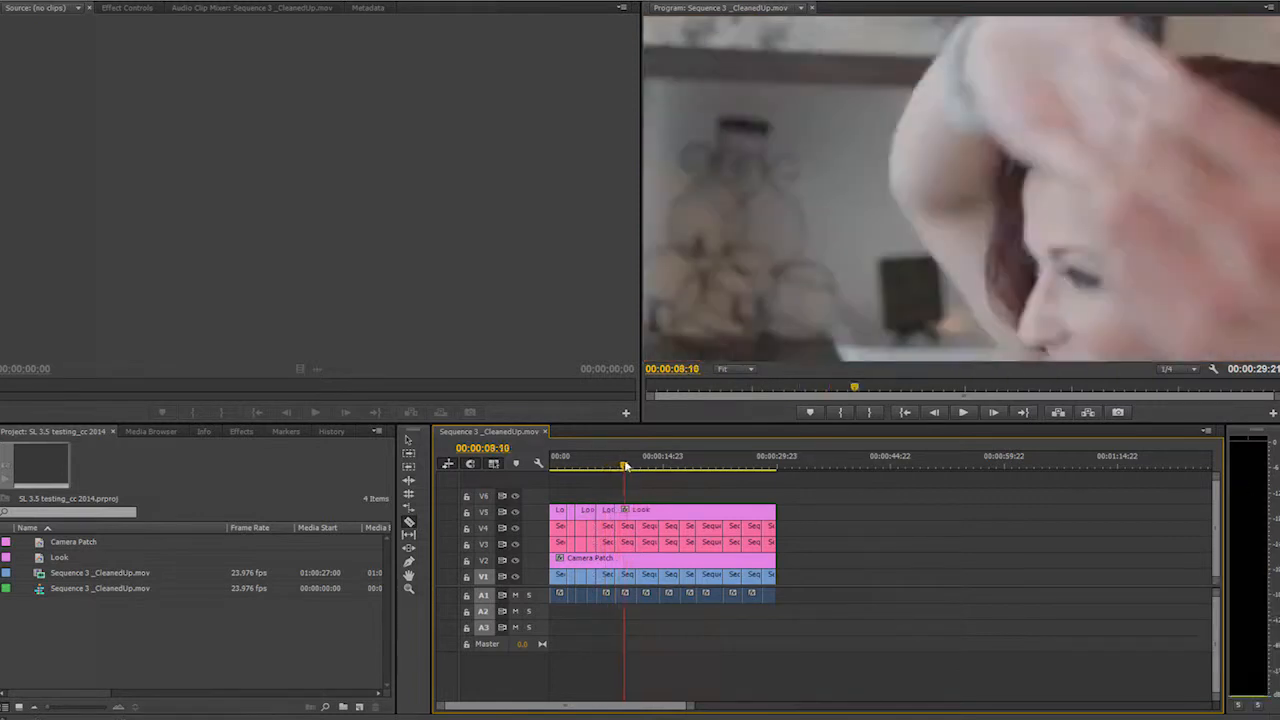
# - Cut the Look layer at each remaining shot boundary so every shot gets its own Look segment
pyautogui.click(637, 510)
pyautogui.moveTo(646, 465); pyautogui.dragTo(549, 469)
pyautogui.click(686, 510)
pyautogui.click(706, 510)
pyautogui.click(723, 510)
pyautogui.click(743, 510)
# - Send the project to SpeedGrade via Direct Link, saving changes first
pyautogui.click(5, 1)
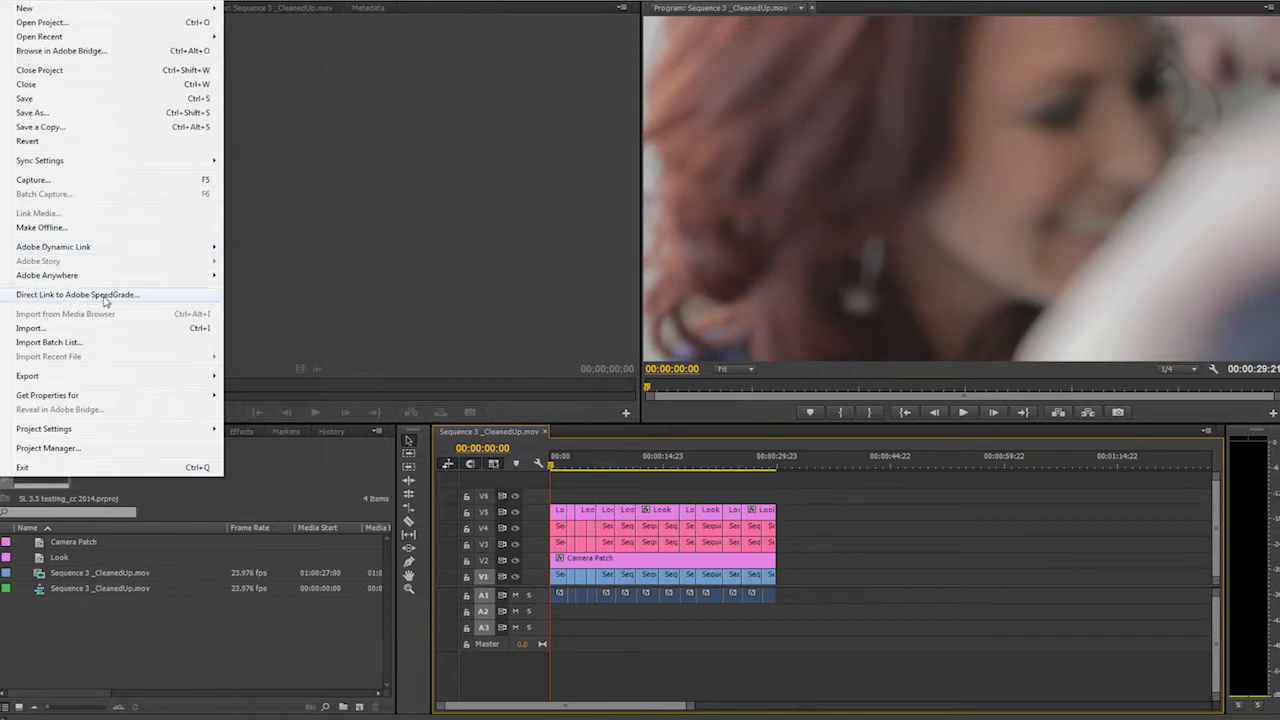
pyautogui.click(116, 296)
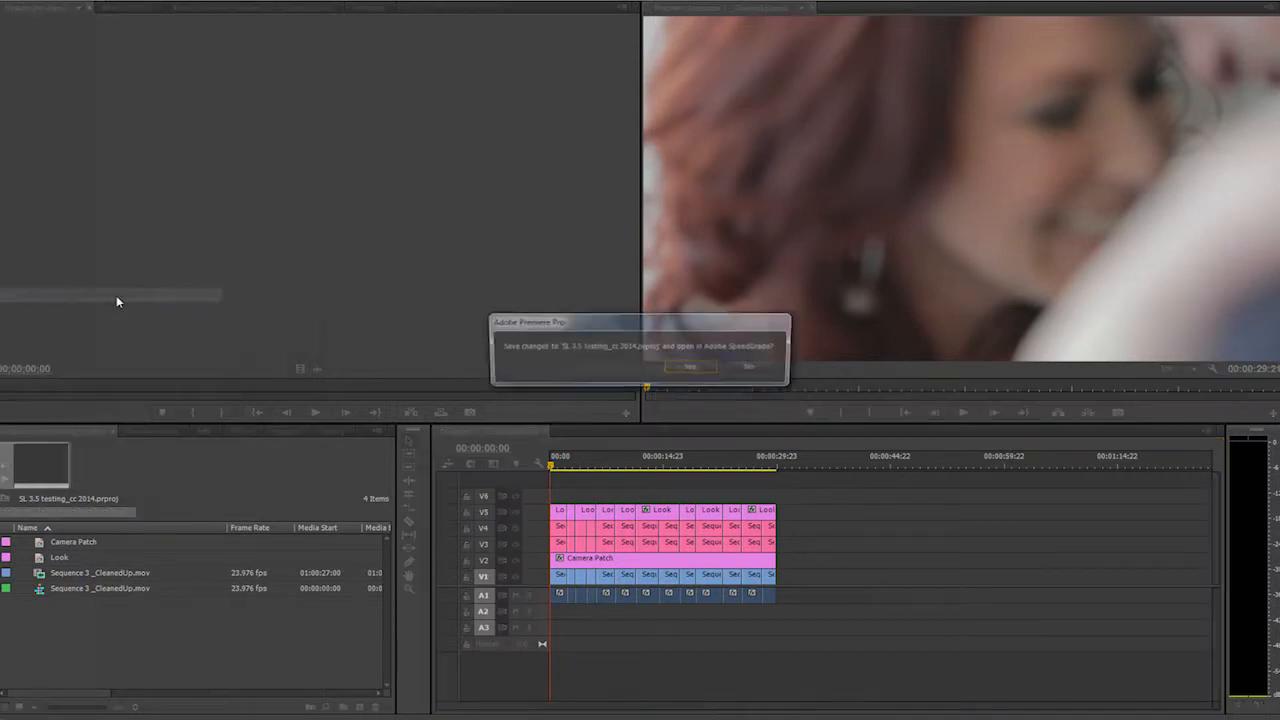
pyautogui.click(690, 367)
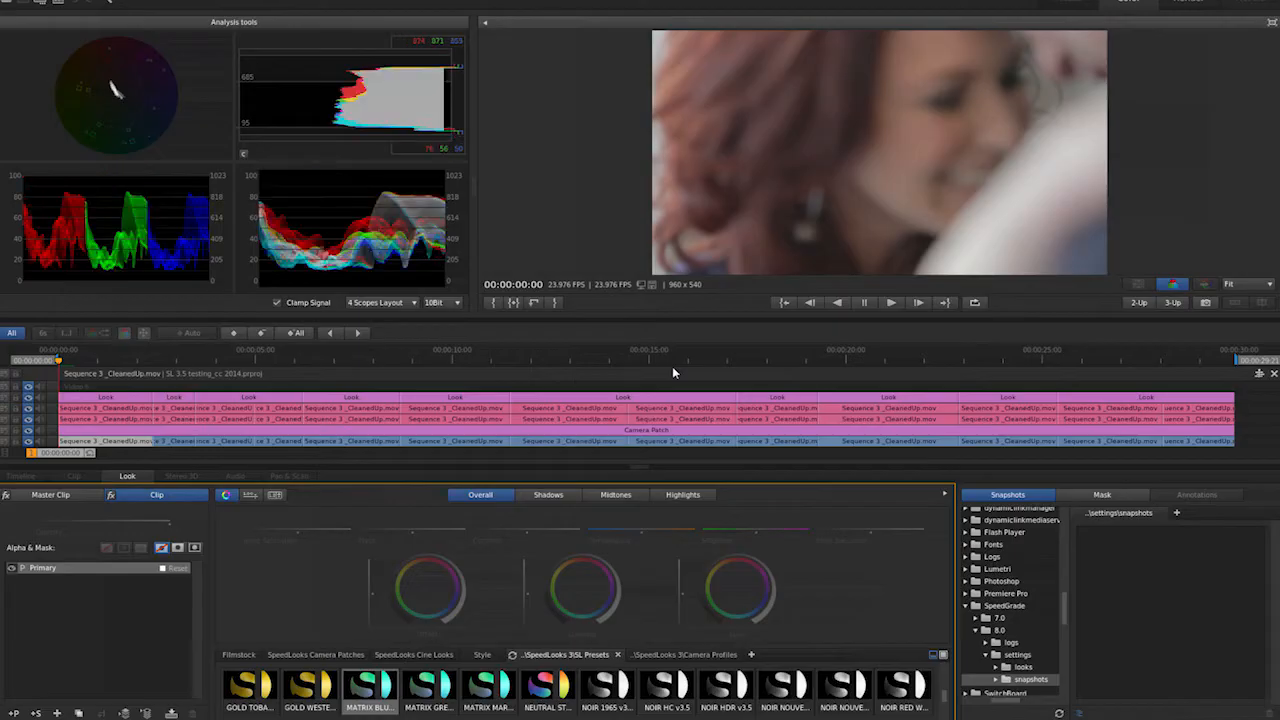
# - Apply the CANON 5D camera profile from the SpeedLooks Camera Profiles to the Camera Patch layer at the first shot
pyautogui.moveTo(70, 457); pyautogui.dragTo(117, 459)
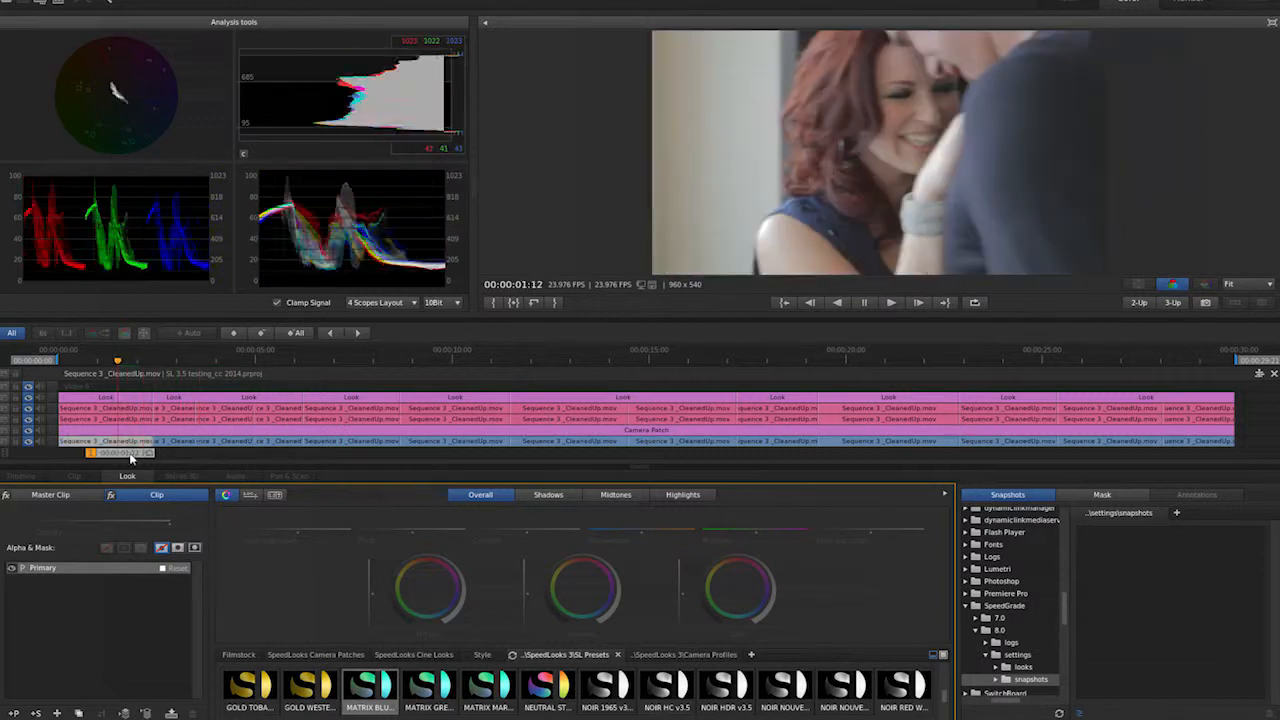
pyautogui.click(683, 655)
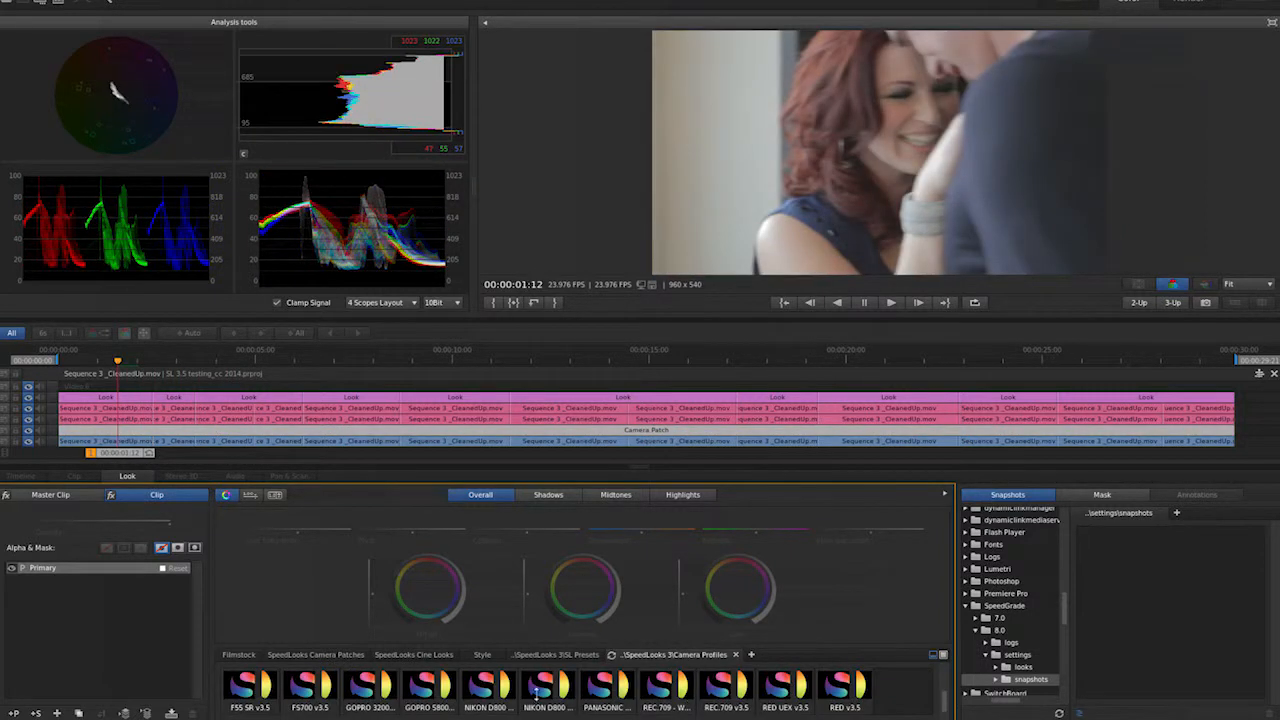
pyautogui.scroll(1, 537, 690)
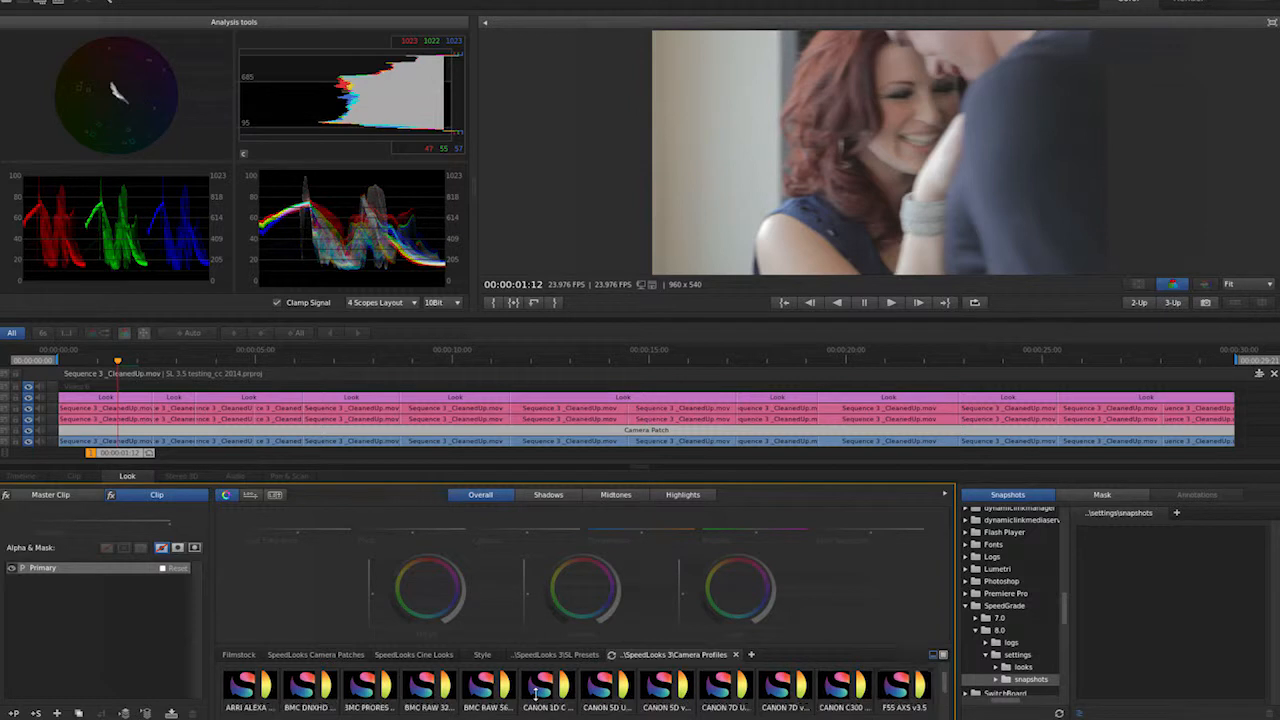
pyautogui.click(676, 688)
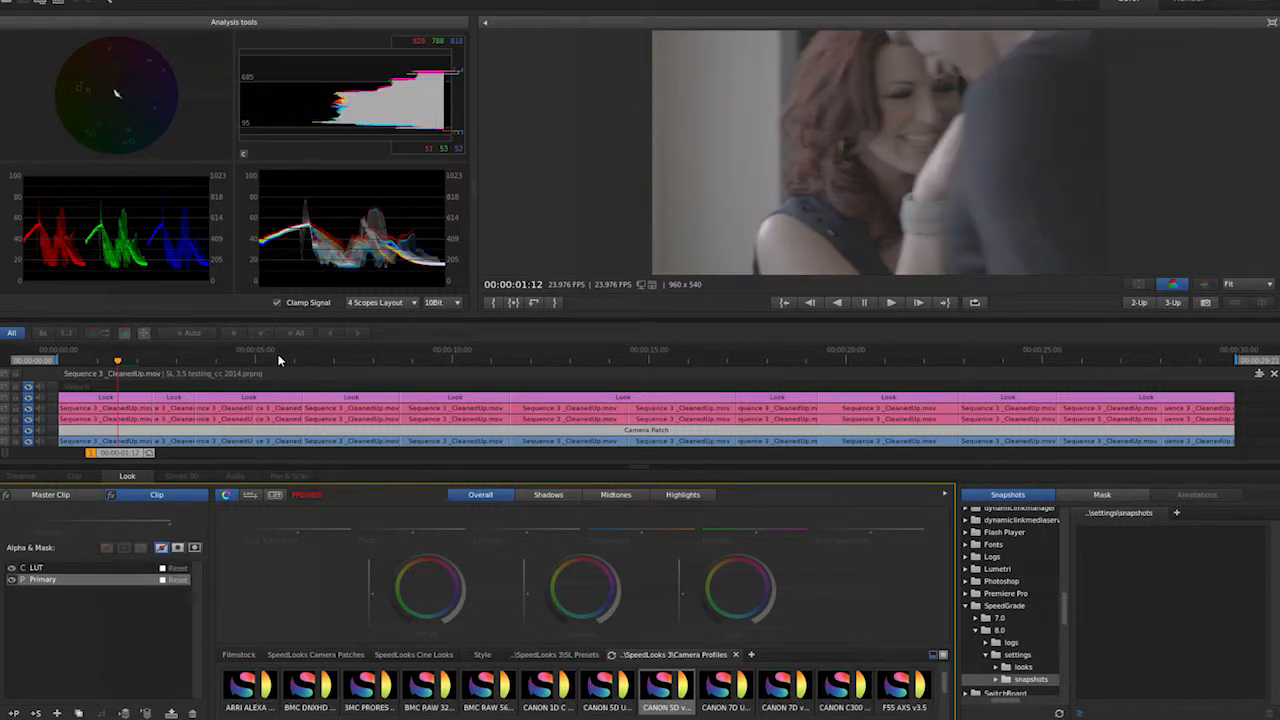
# - Select the first Look segment and apply the NOIR NOUVE SpeedLook from the 3SL Presets to it
pyautogui.click(125, 397)
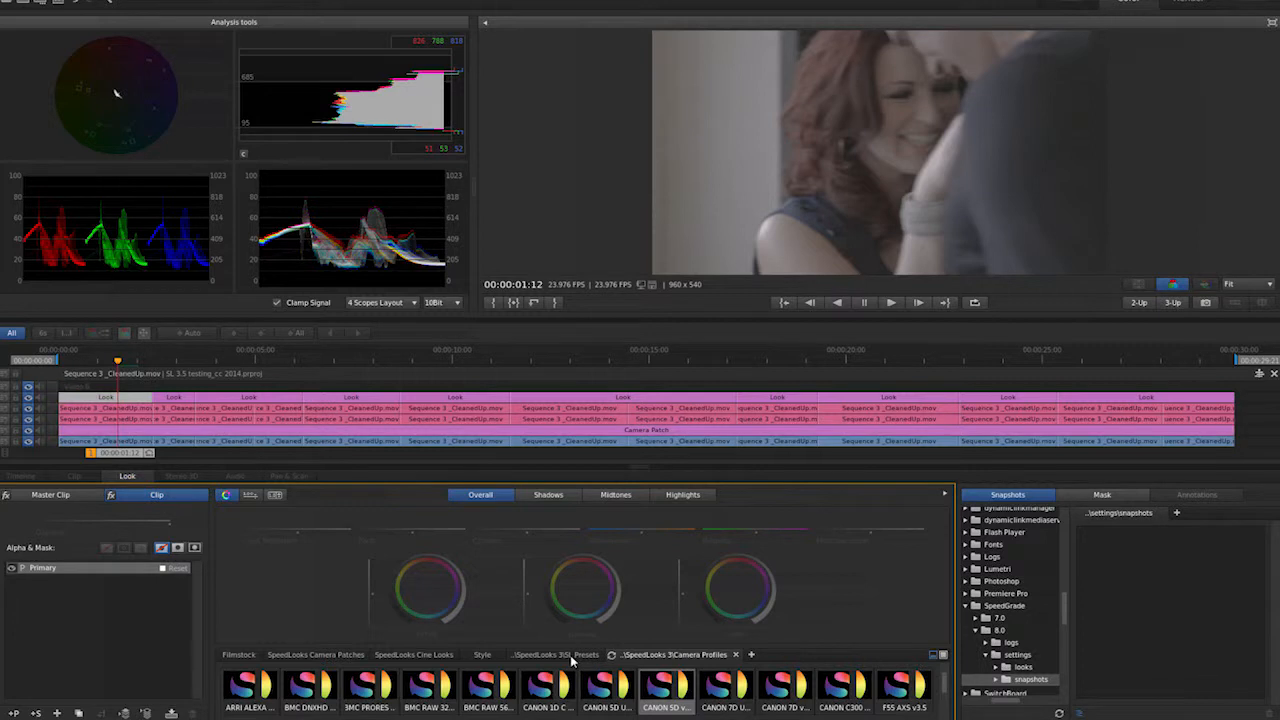
pyautogui.click(570, 655)
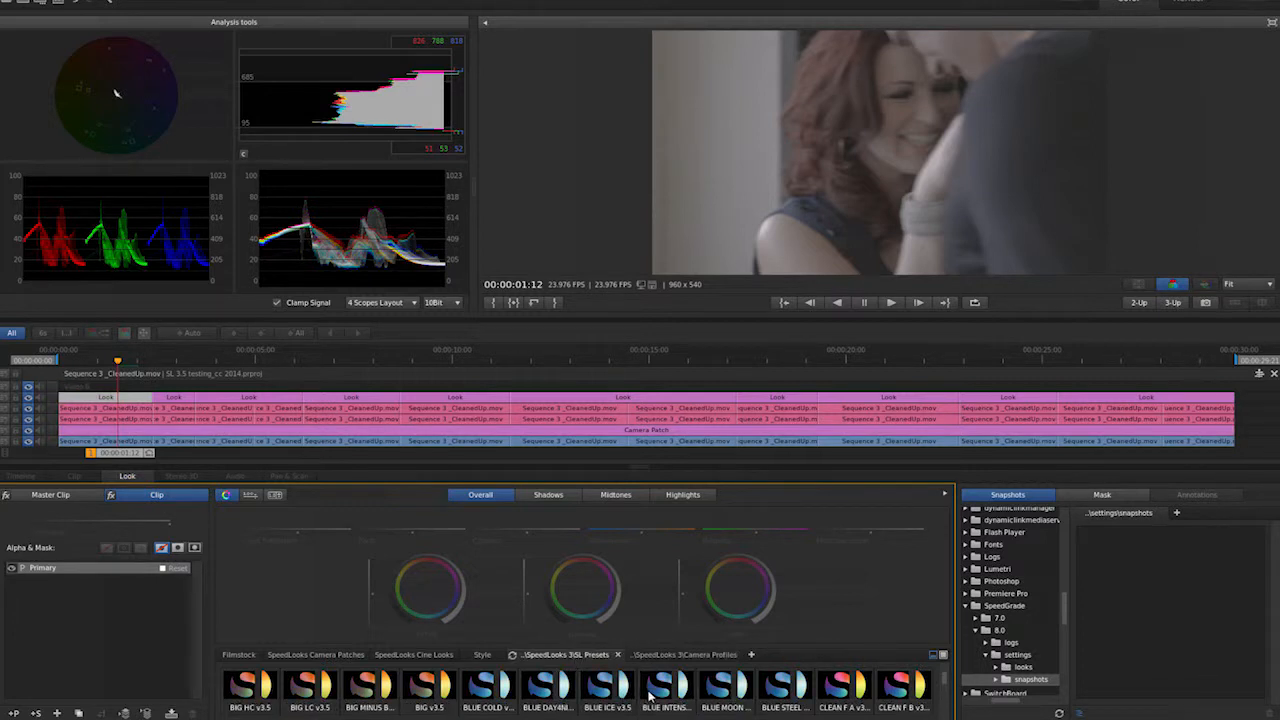
pyautogui.scroll(-3, 650, 697)
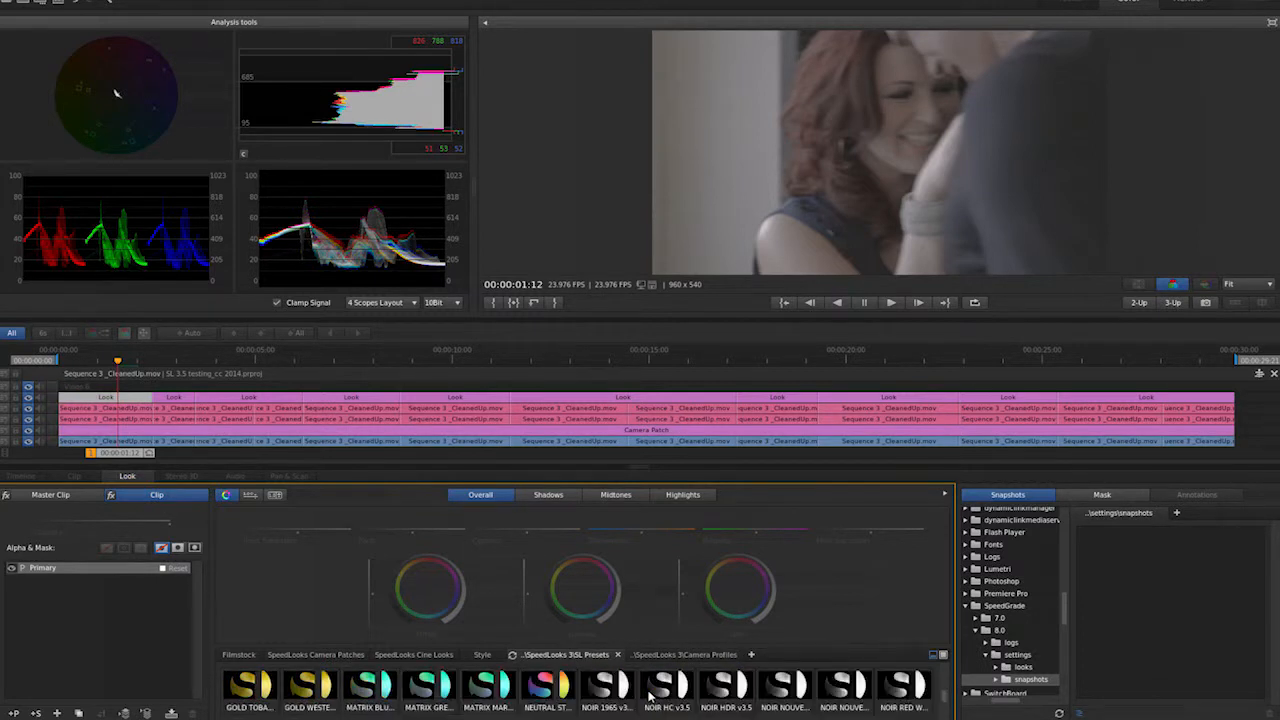
pyautogui.doubleClick(785, 690)
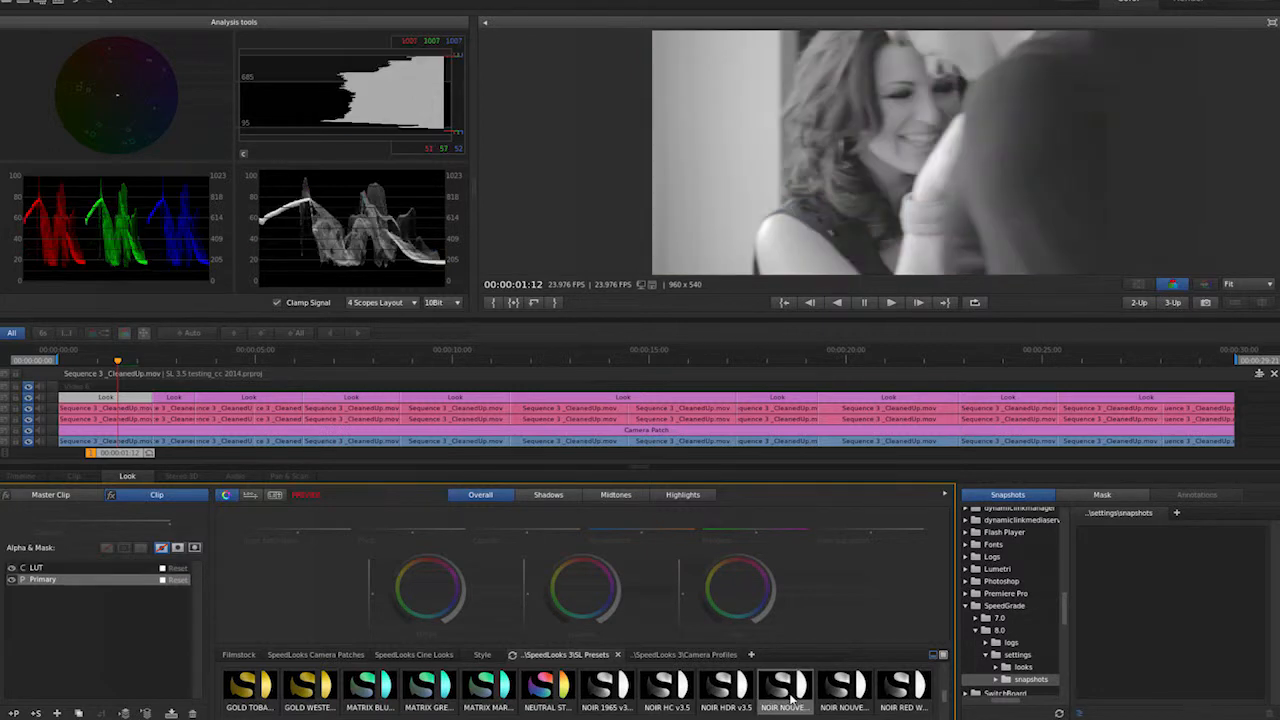
# - Move to the second shot's Look segment and apply the CLEAN K B SpeedLook to it
pyautogui.moveTo(117, 455); pyautogui.dragTo(163, 457)
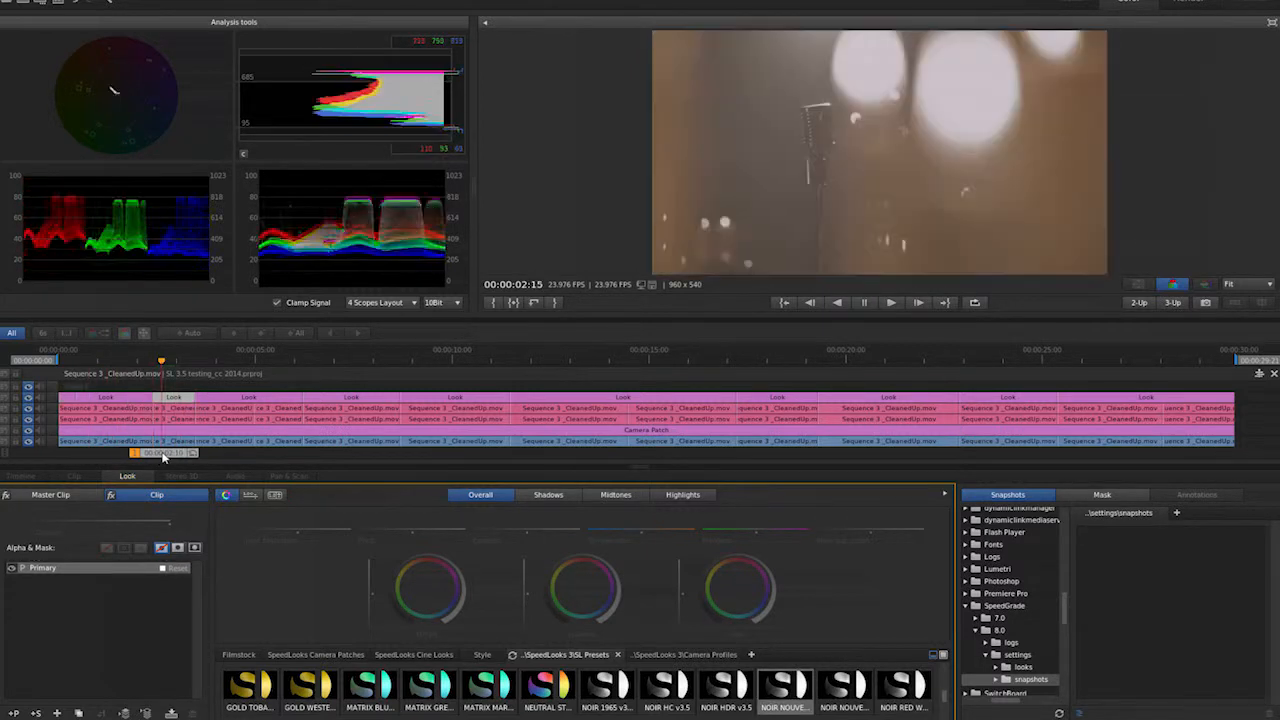
pyautogui.scroll(5, 662, 689)
pyautogui.scroll(-5, 668, 686)
pyautogui.click(428, 686)
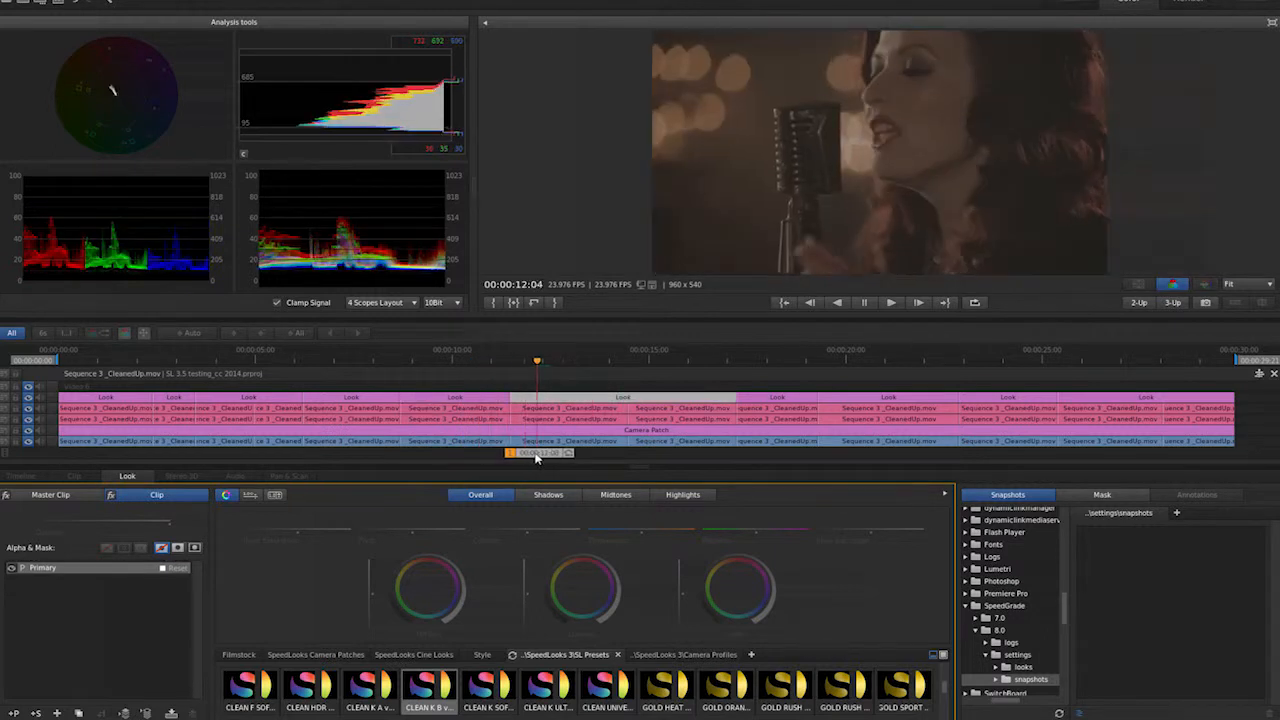
# - Move through the later shots and apply the MATRIX BLU SpeedLook to their Look segments
pyautogui.moveTo(549, 446); pyautogui.dragTo(782, 455)
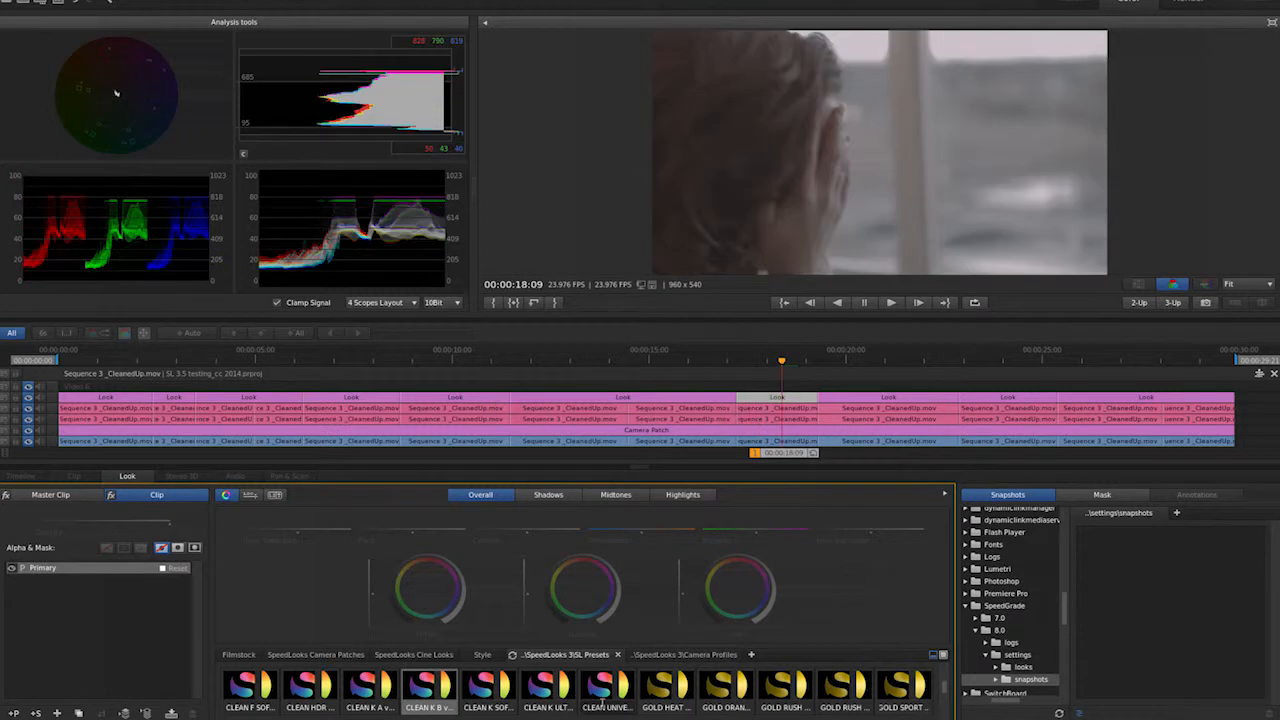
pyautogui.moveTo(947, 697); pyautogui.dragTo(950, 707)
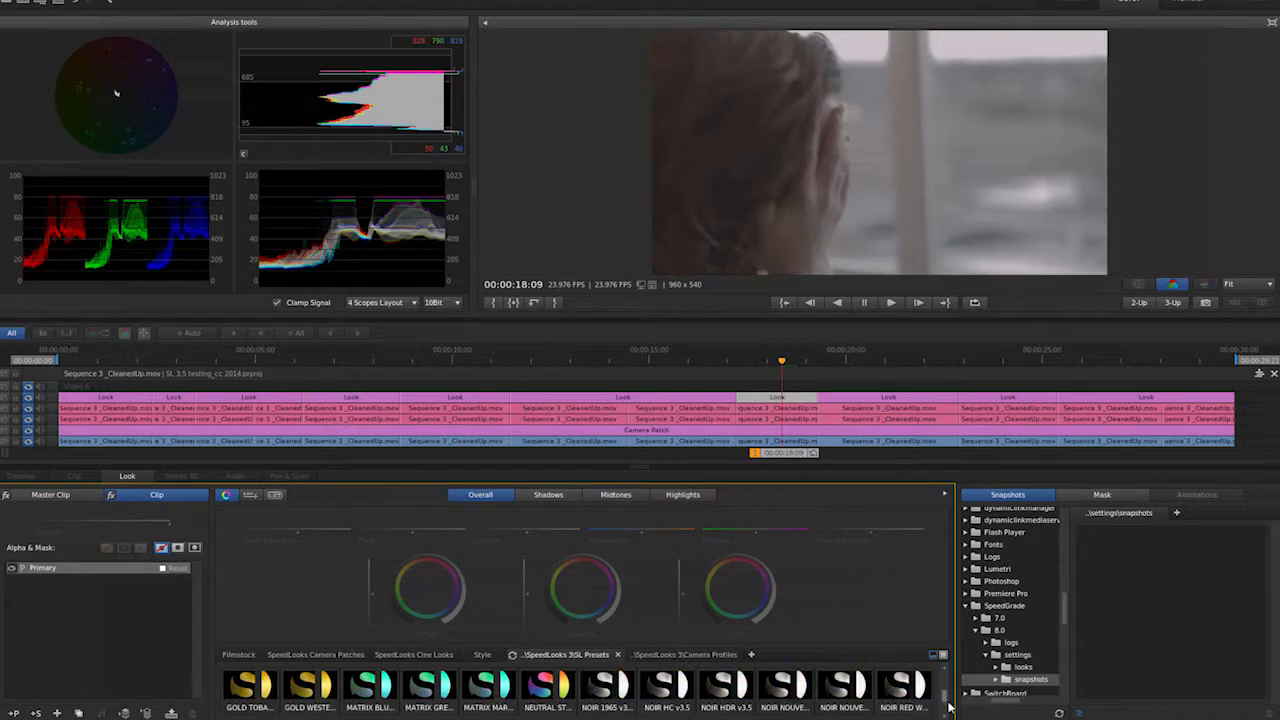
pyautogui.click(366, 688)
pyautogui.moveTo(795, 460); pyautogui.dragTo(826, 456)
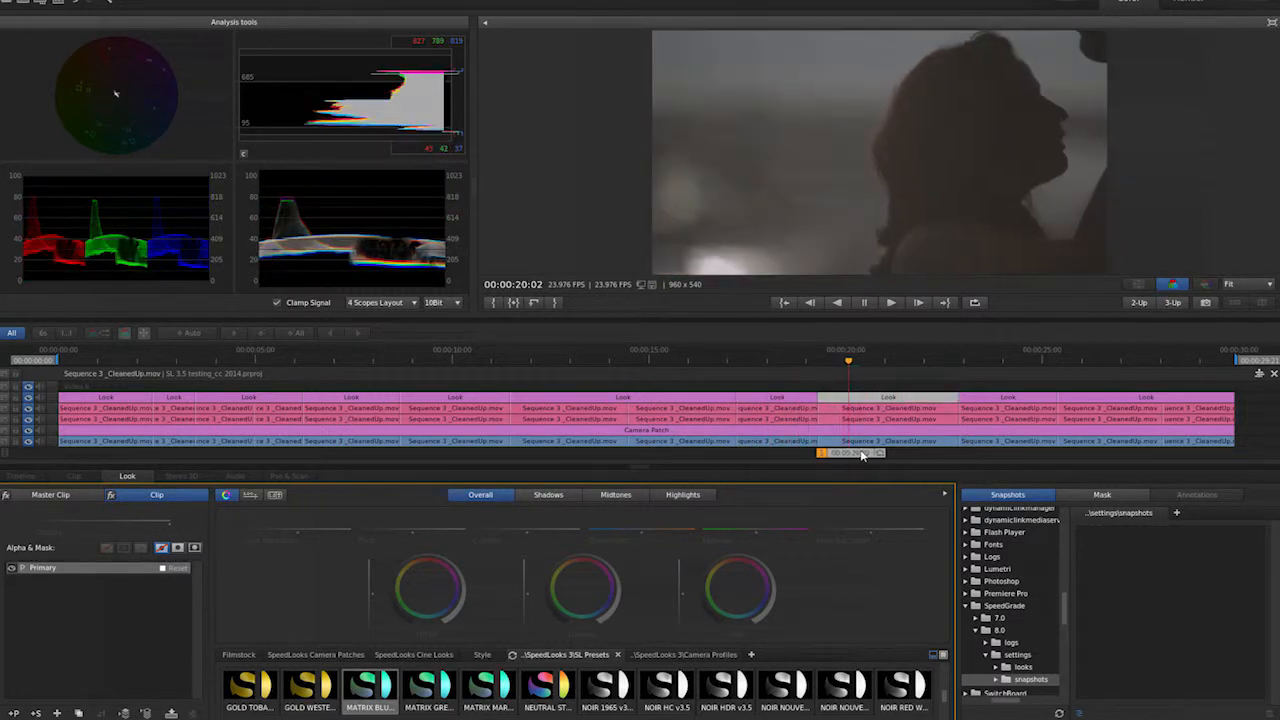
pyautogui.moveTo(863, 456); pyautogui.dragTo(1090, 460)
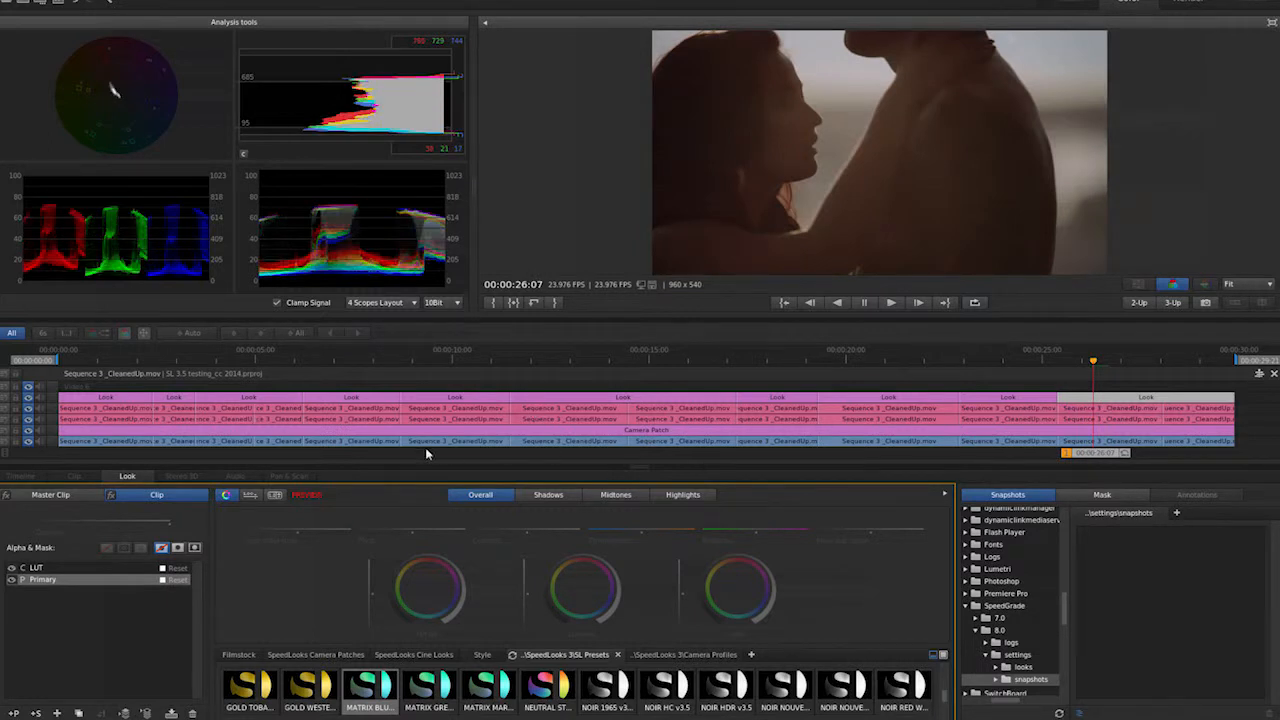
# - Return to the start, select the first clip on the shot-matching track and play through the shots
pyautogui.press('Home')
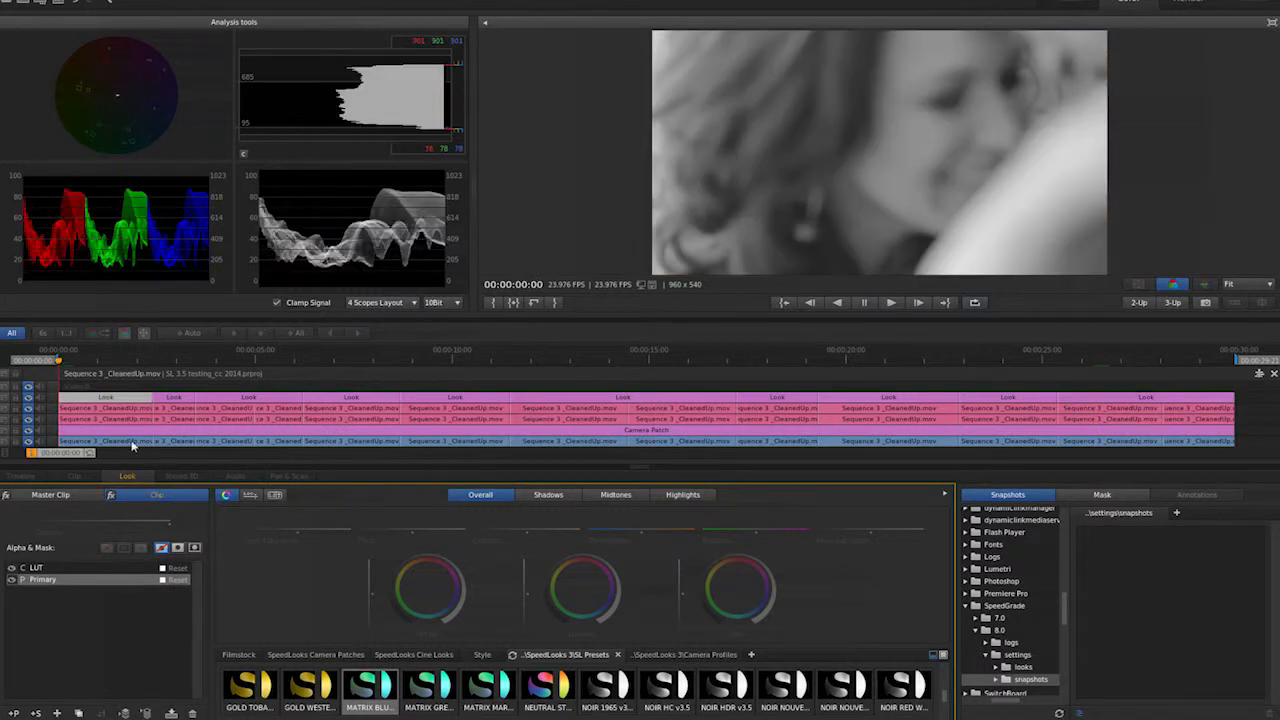
pyautogui.click(84, 415)
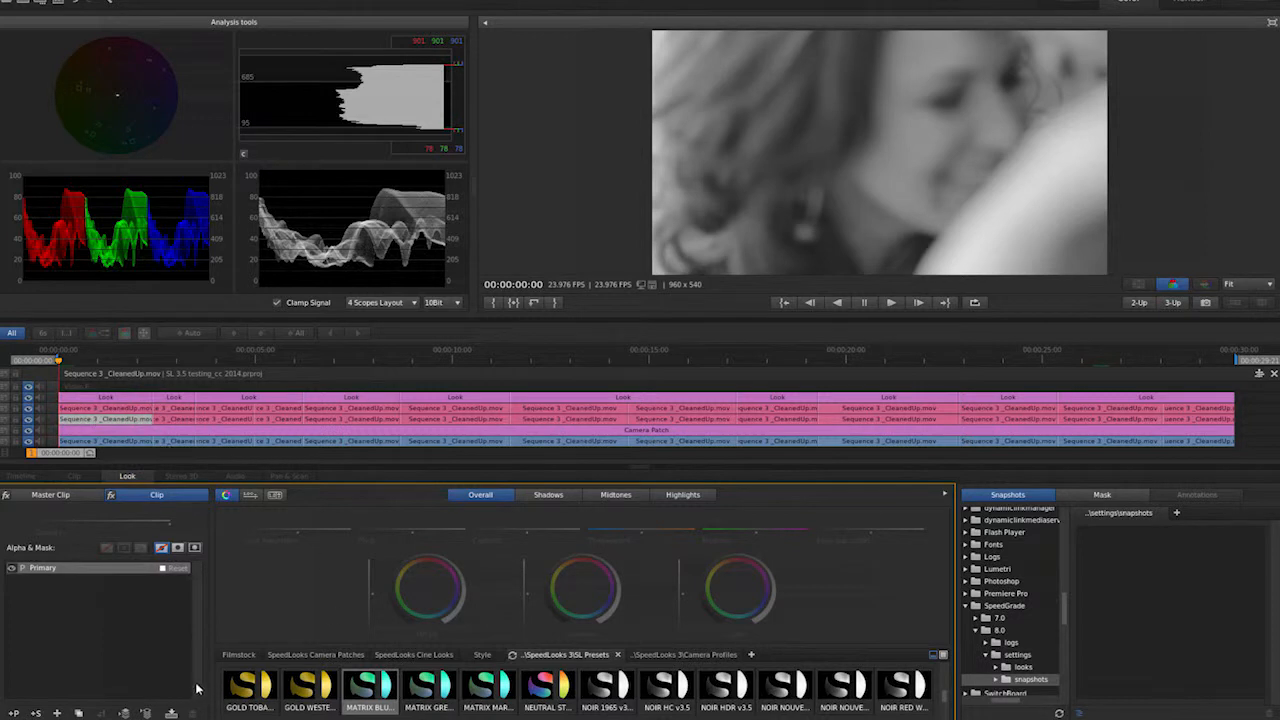
pyautogui.moveTo(48, 455); pyautogui.dragTo(56, 456)
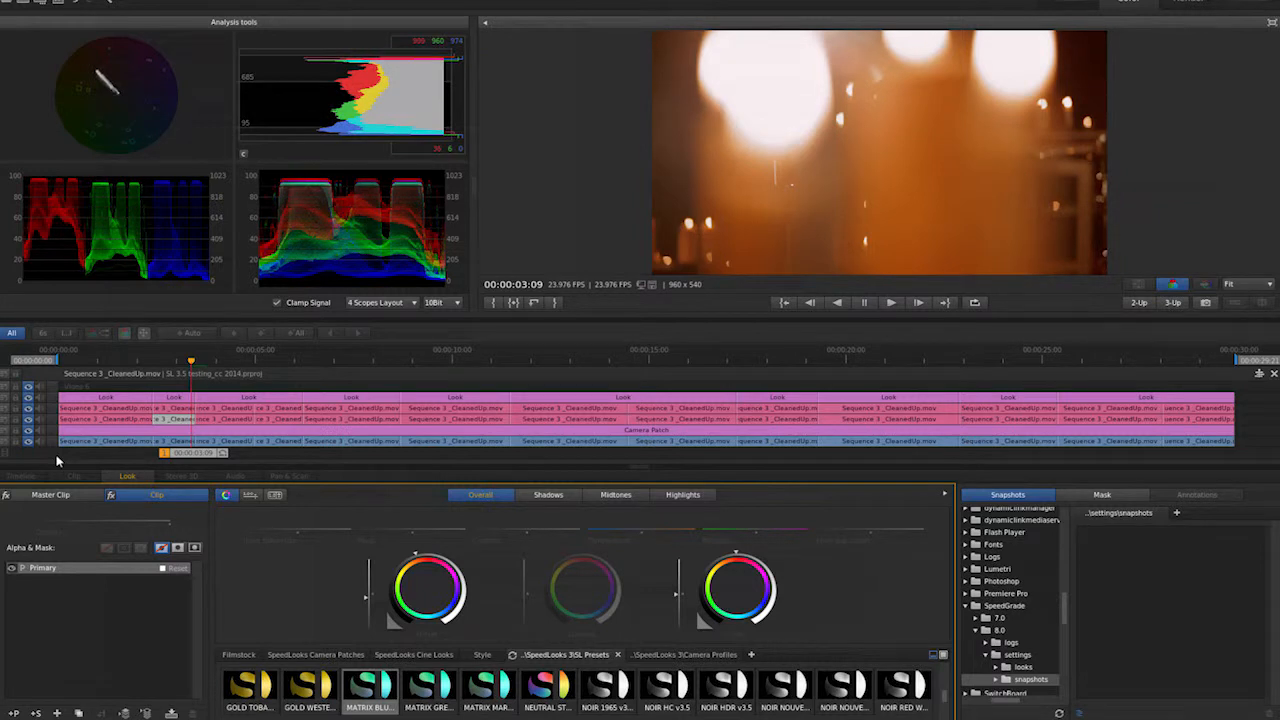
pyautogui.press('space')
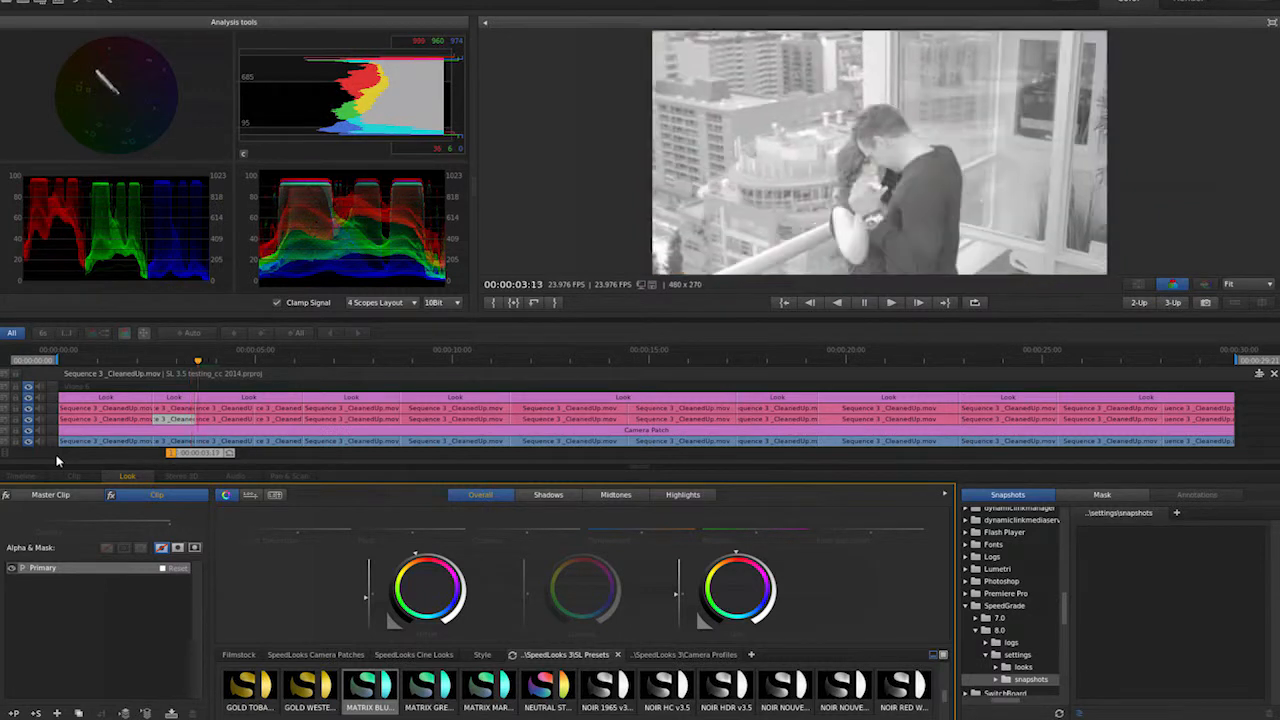
pyautogui.press('space')
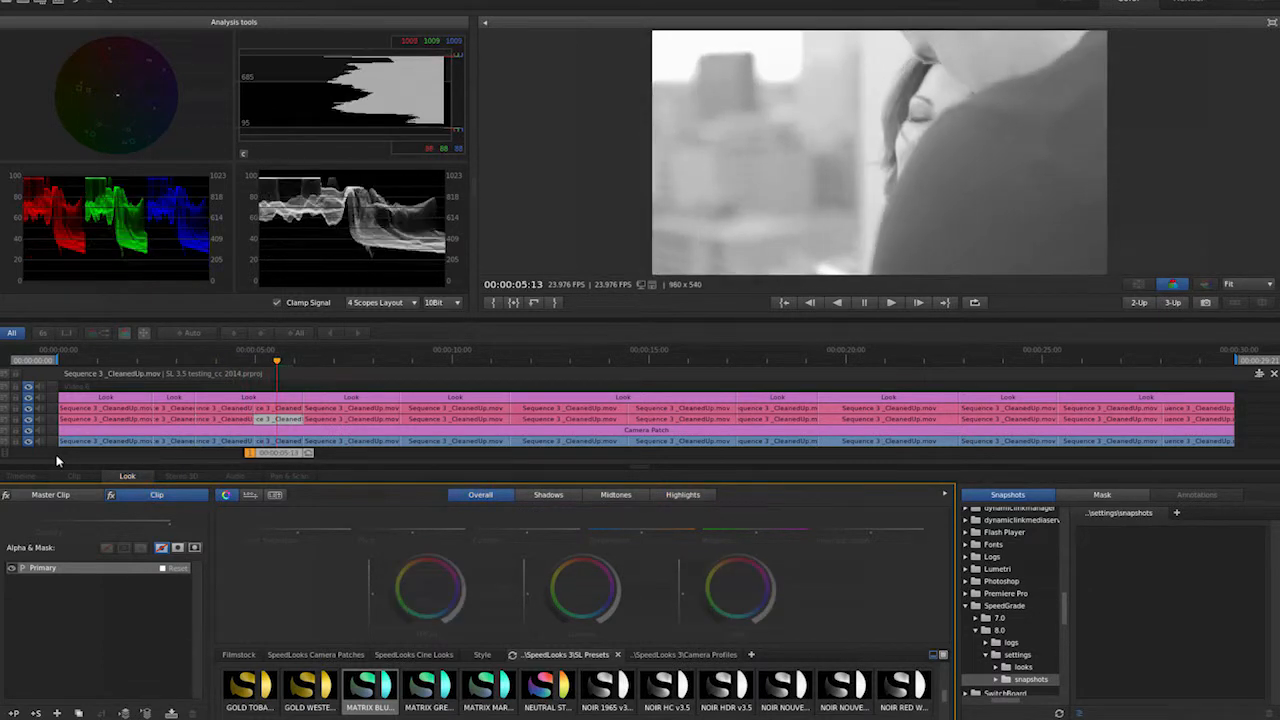
# - Step to the singer close-up shot and copy the previous shot's grade onto it
pyautogui.press('=')
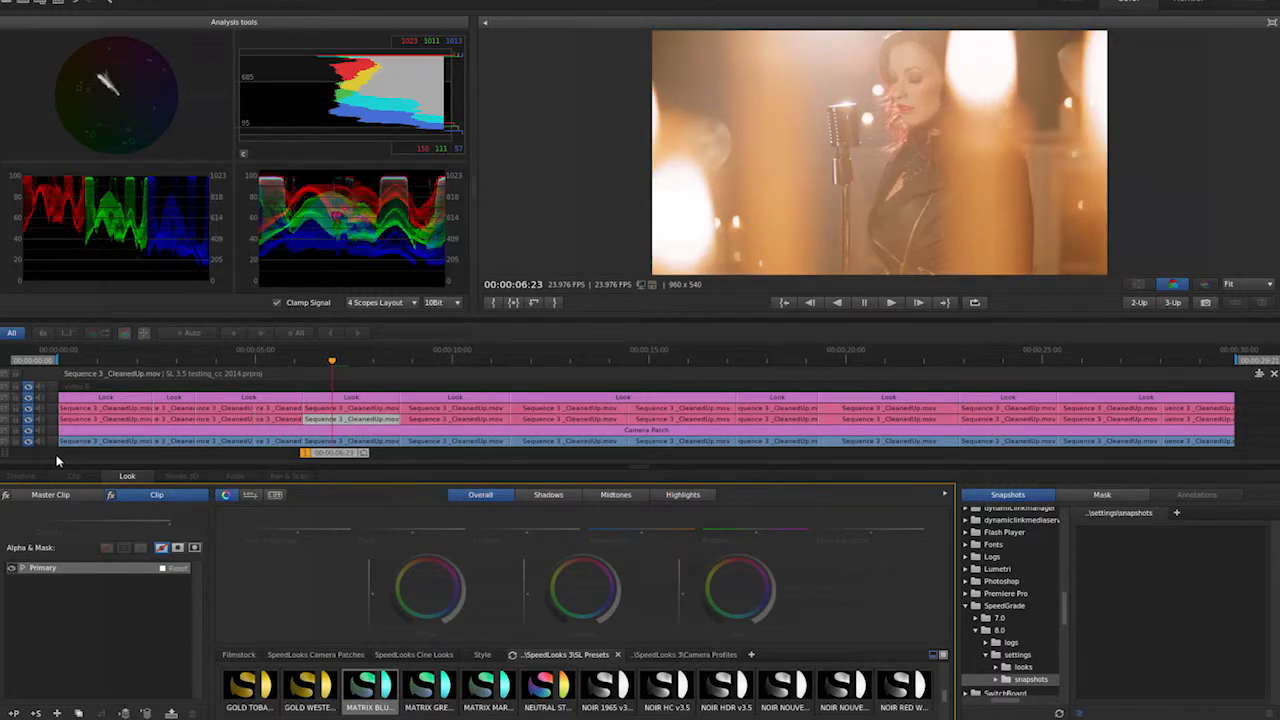
pyautogui.press('j')
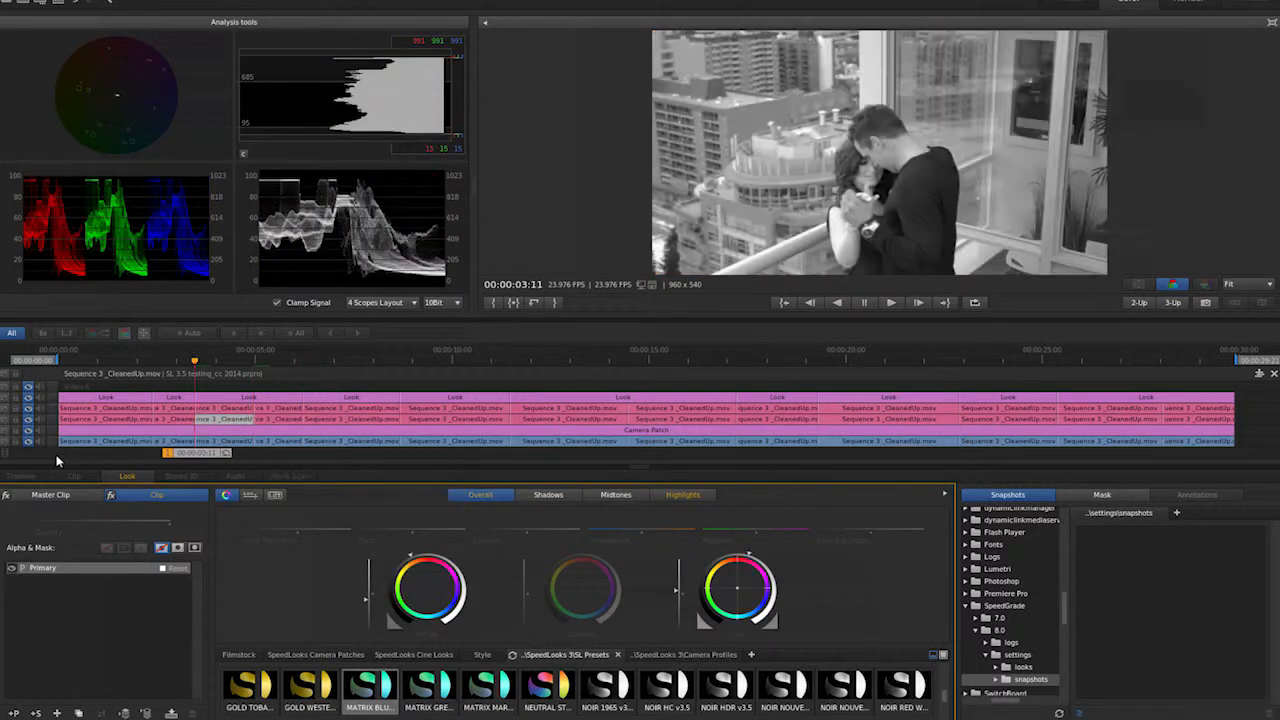
pyautogui.press('Down')
pyautogui.press('Down')
pyautogui.press('Down')
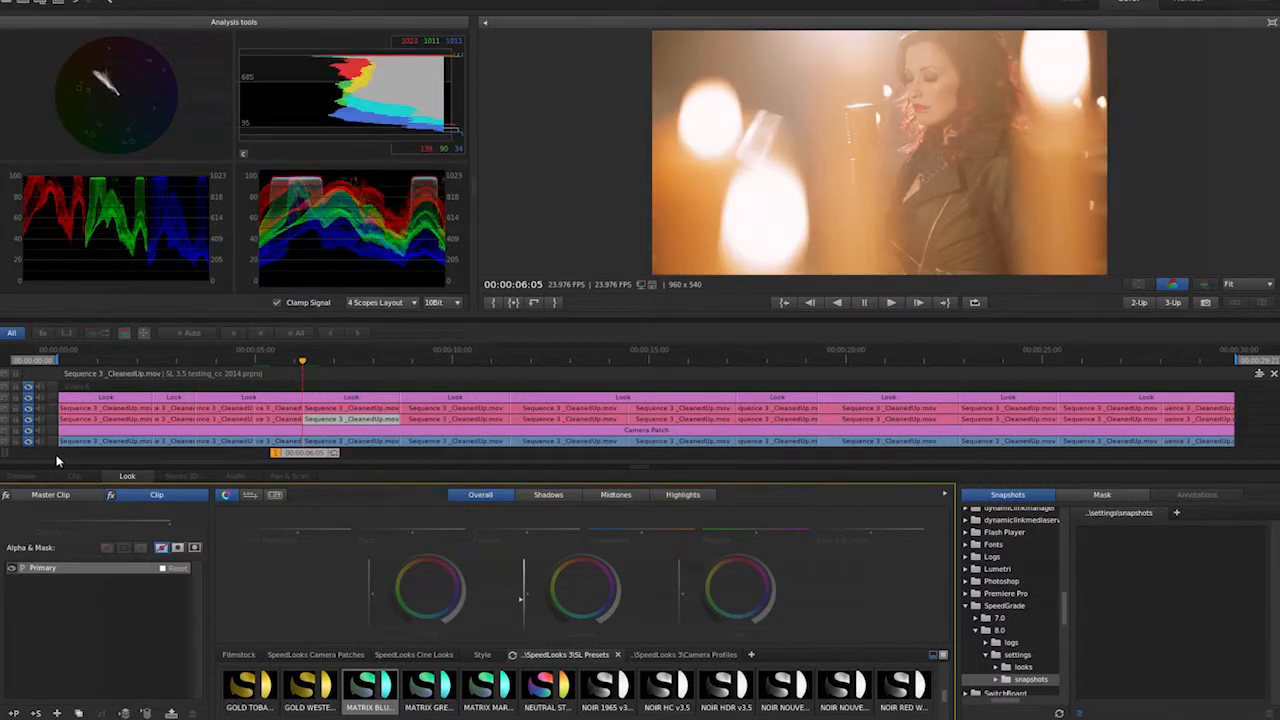
pyautogui.press('=')
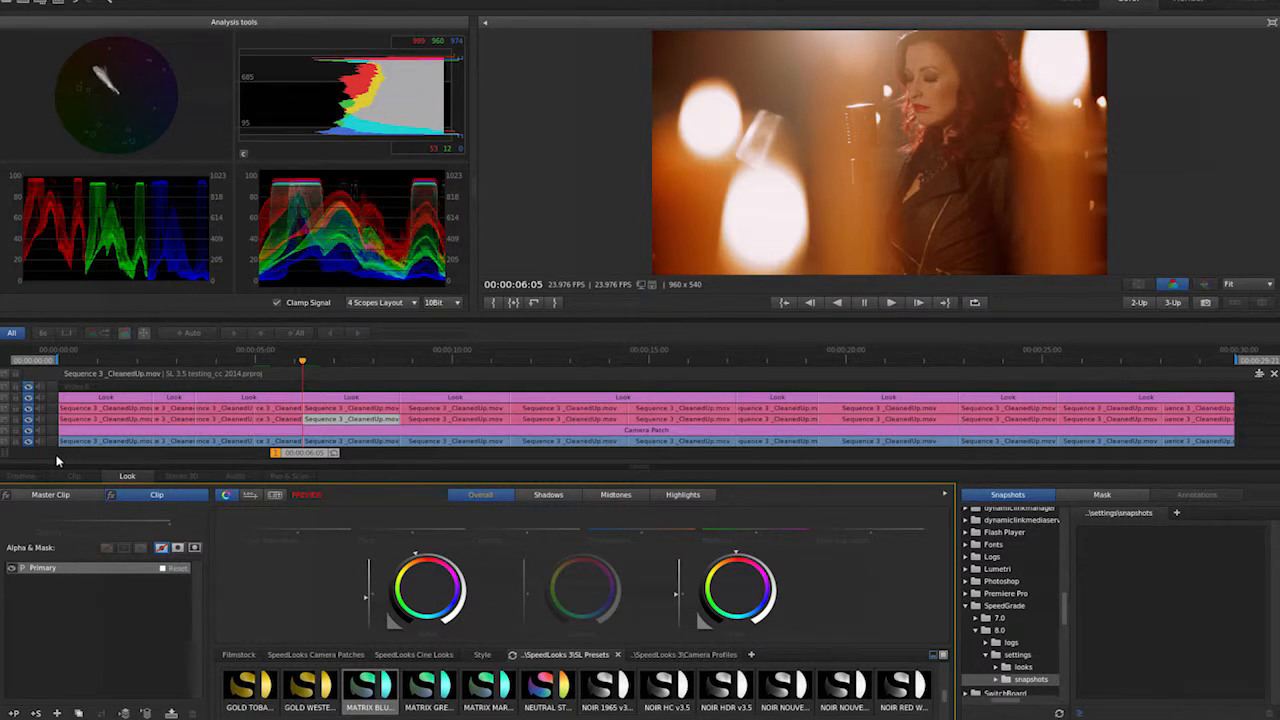
pyautogui.press('=')
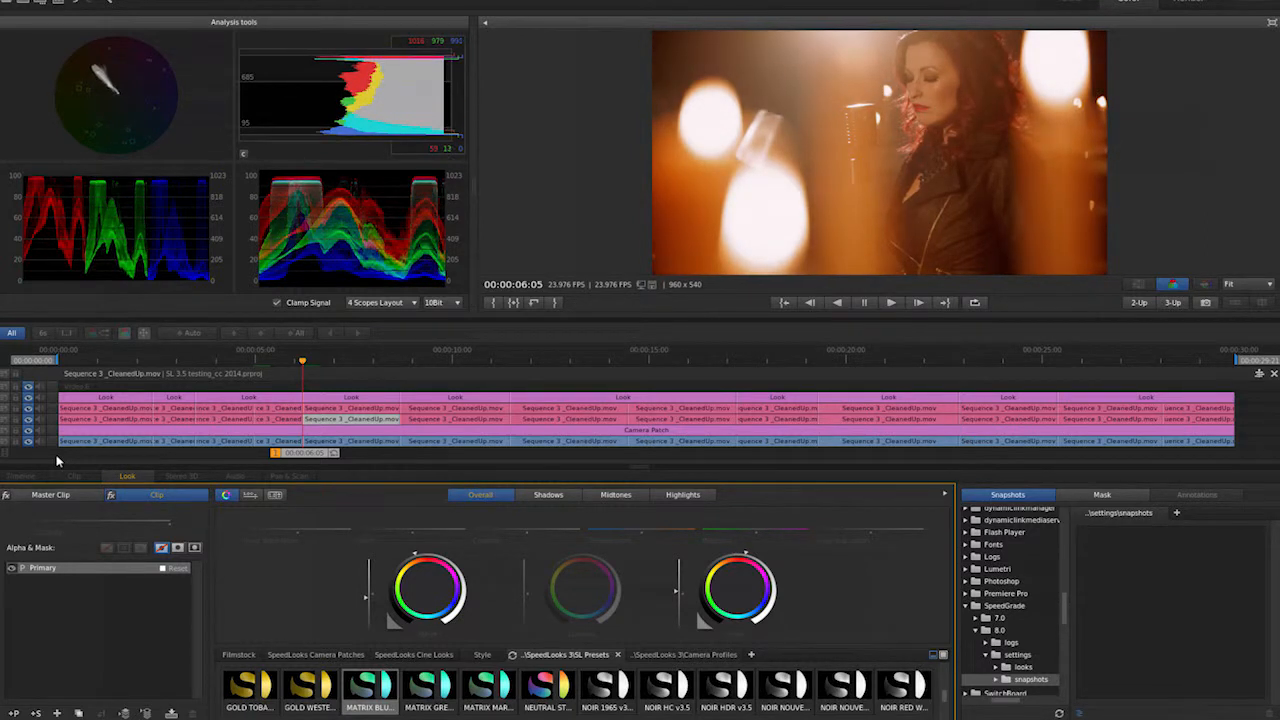
# - Step to the next shot, the close-up of the man's watch, and copy an earlier shot's grade onto it
pyautogui.press('Down')
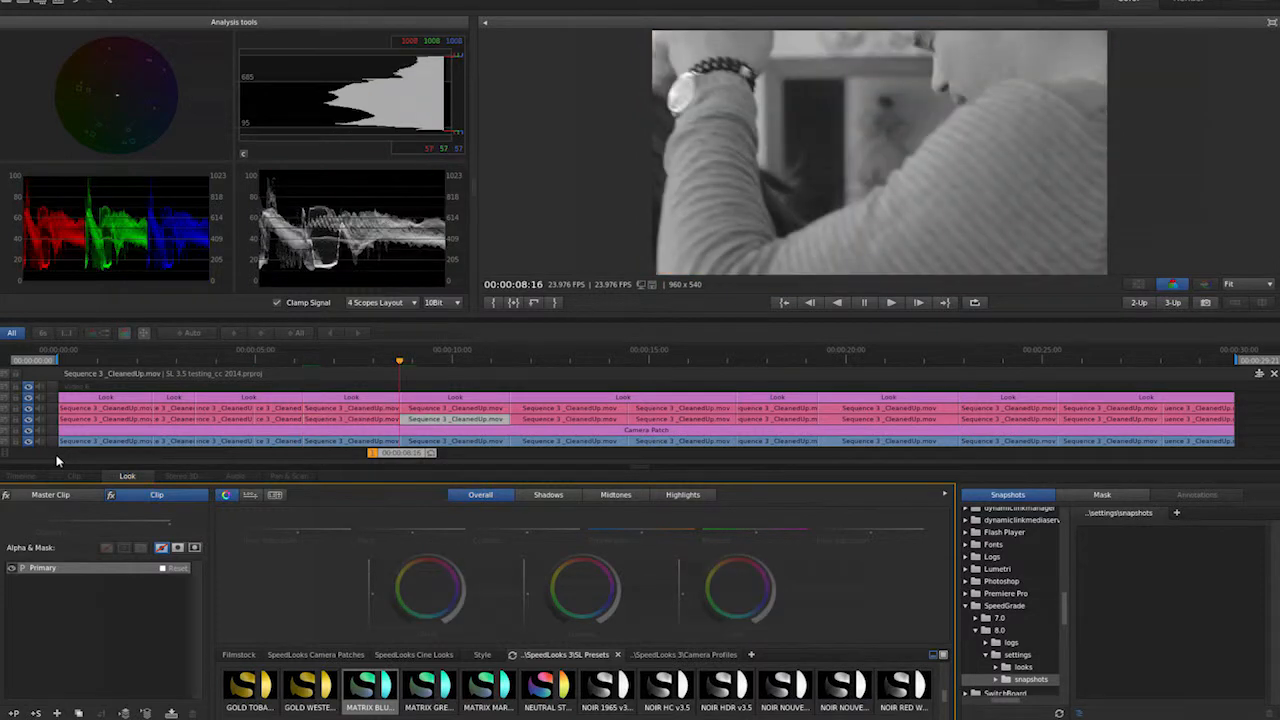
pyautogui.press('-')
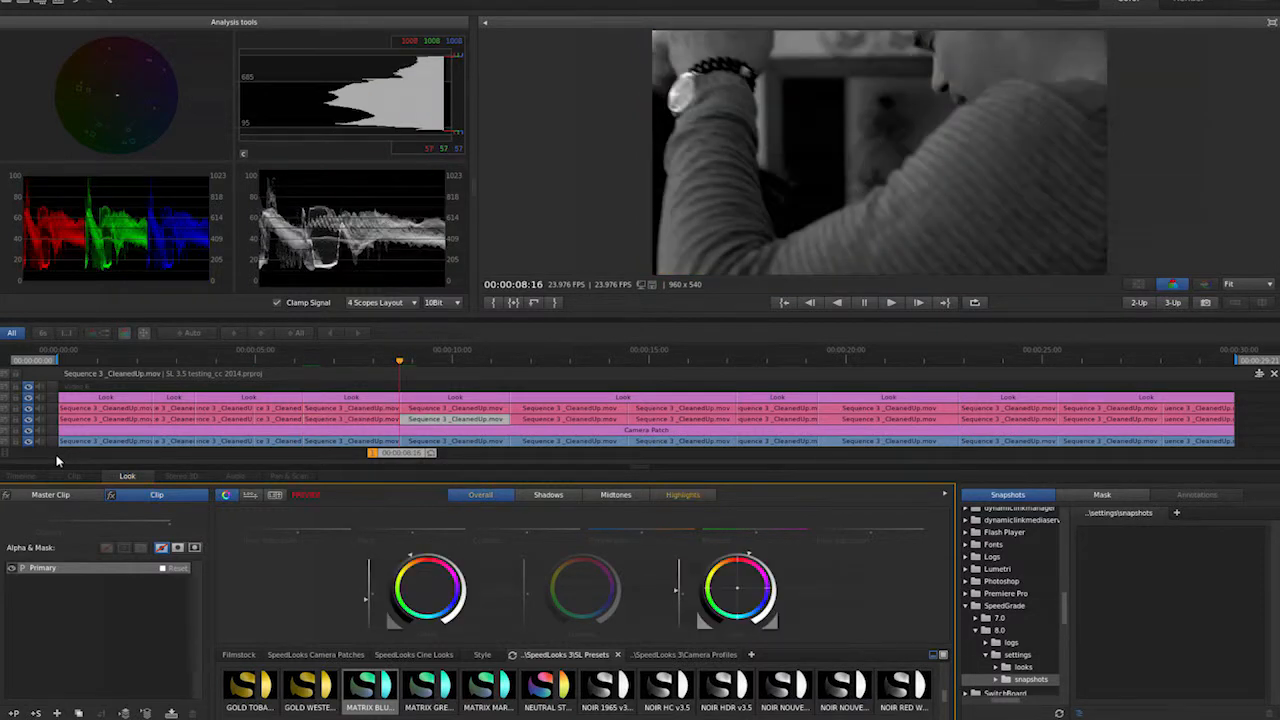
pyautogui.press('=')
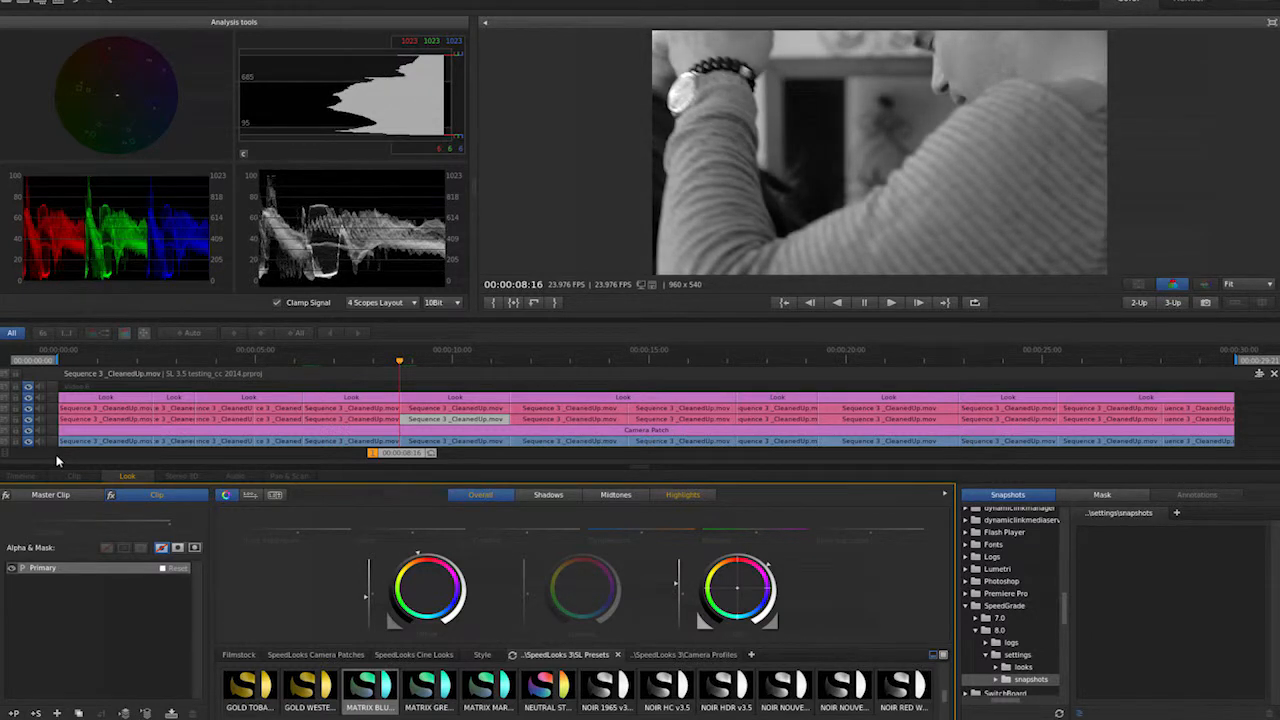
# - Play to the singer-at-microphone shot and try copying a neighbouring shot's grade onto it
pyautogui.press('space')
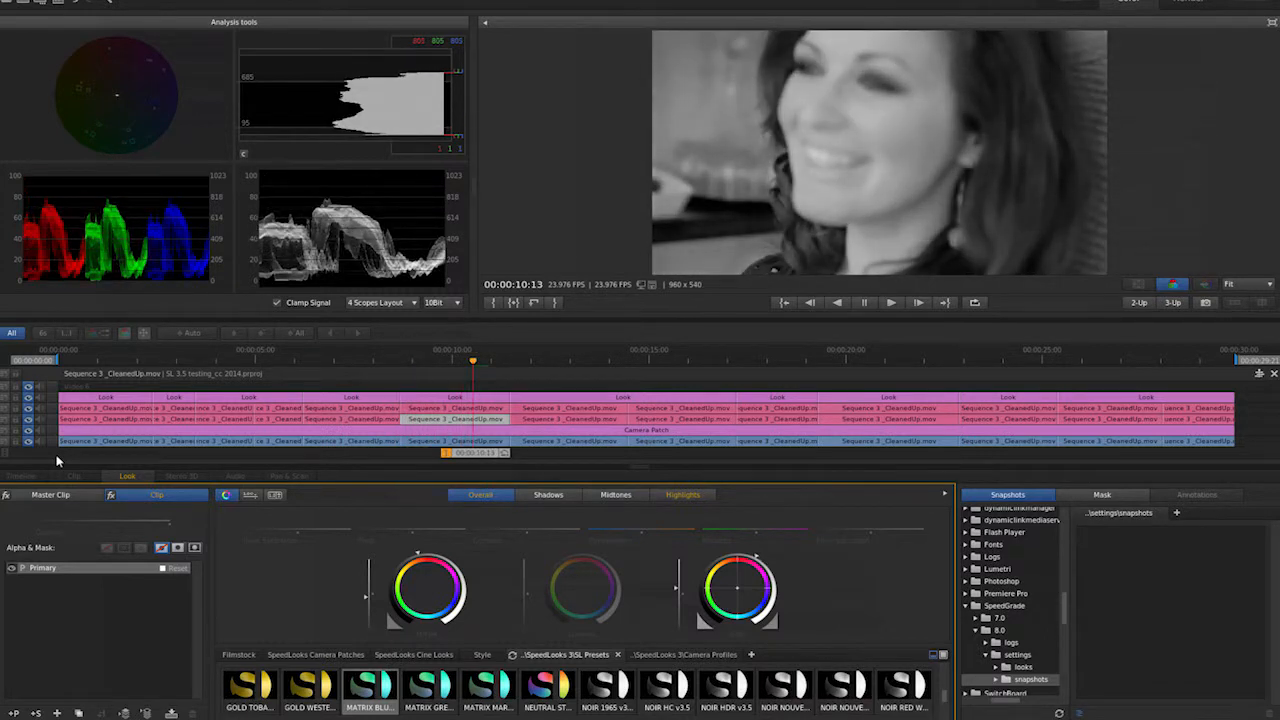
pyautogui.press('space')
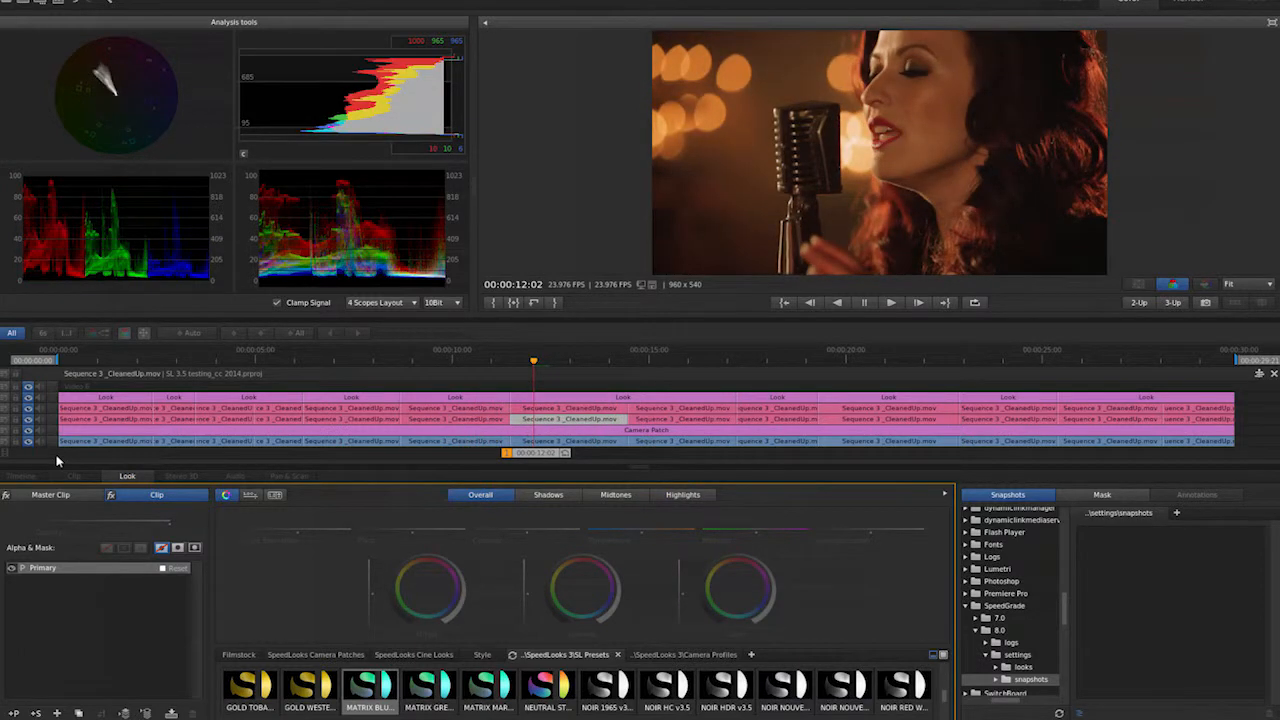
pyautogui.press('Right')
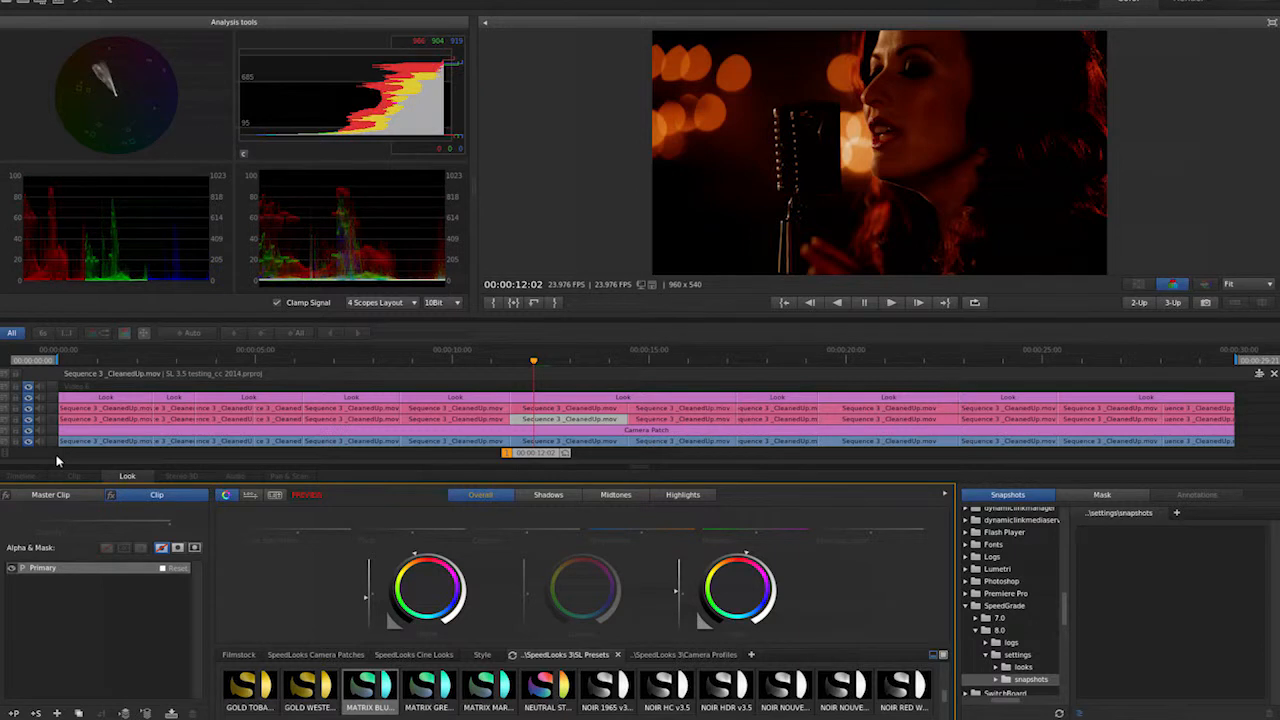
pyautogui.press('Escape')
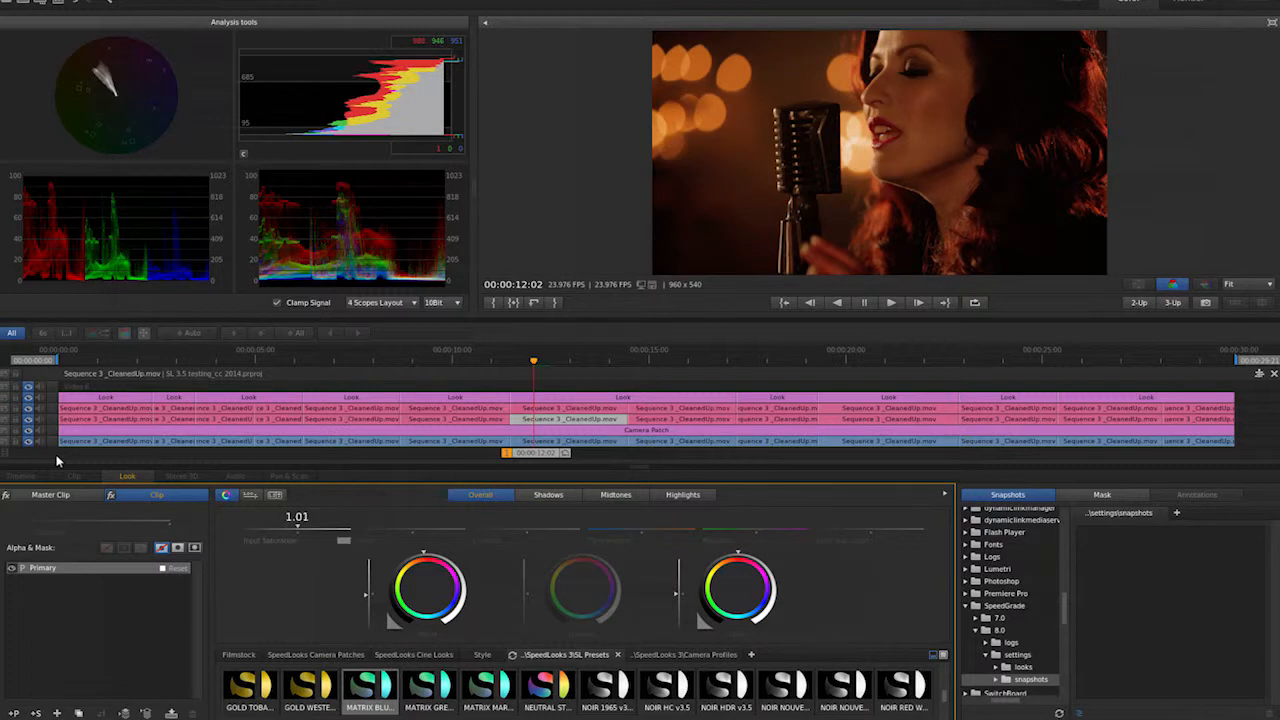
# - Warm the next silhouette shot with temperature 0.32 and magenta -0.03, adjust the overall wheel, then toggle the grade to compare
pyautogui.press('Down')
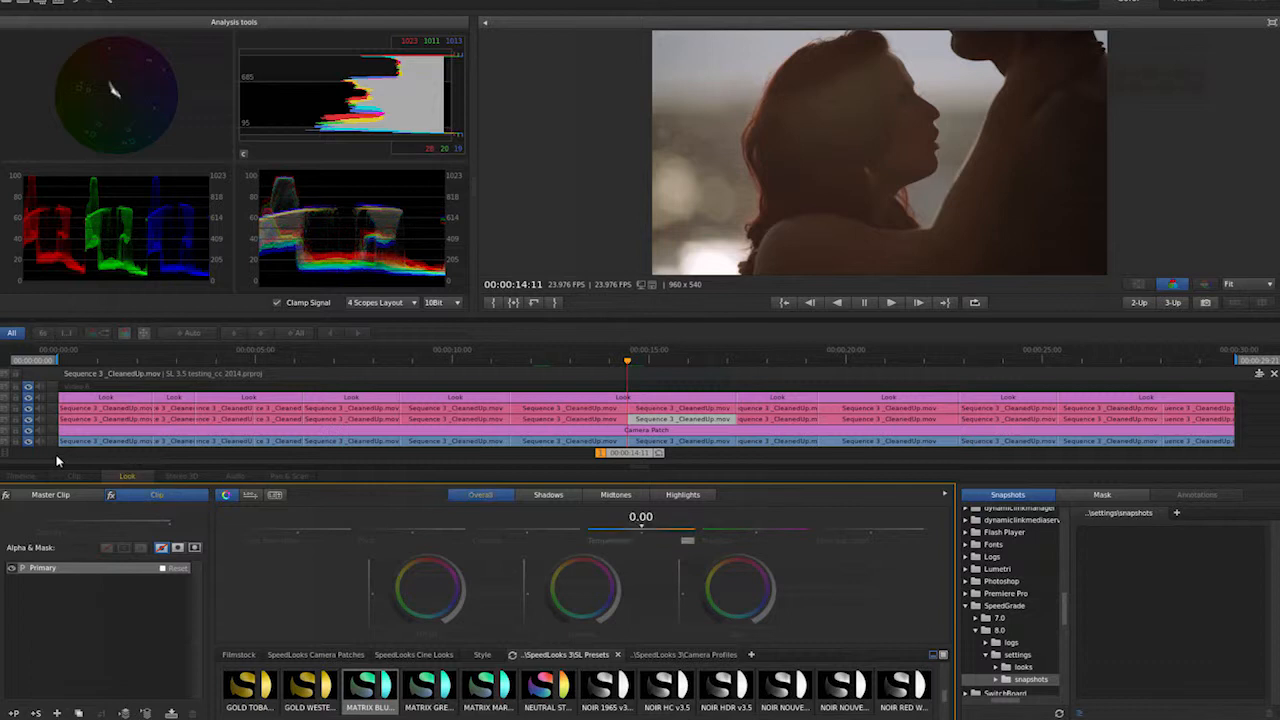
pyautogui.moveTo(641, 529); pyautogui.dragTo(653, 529)
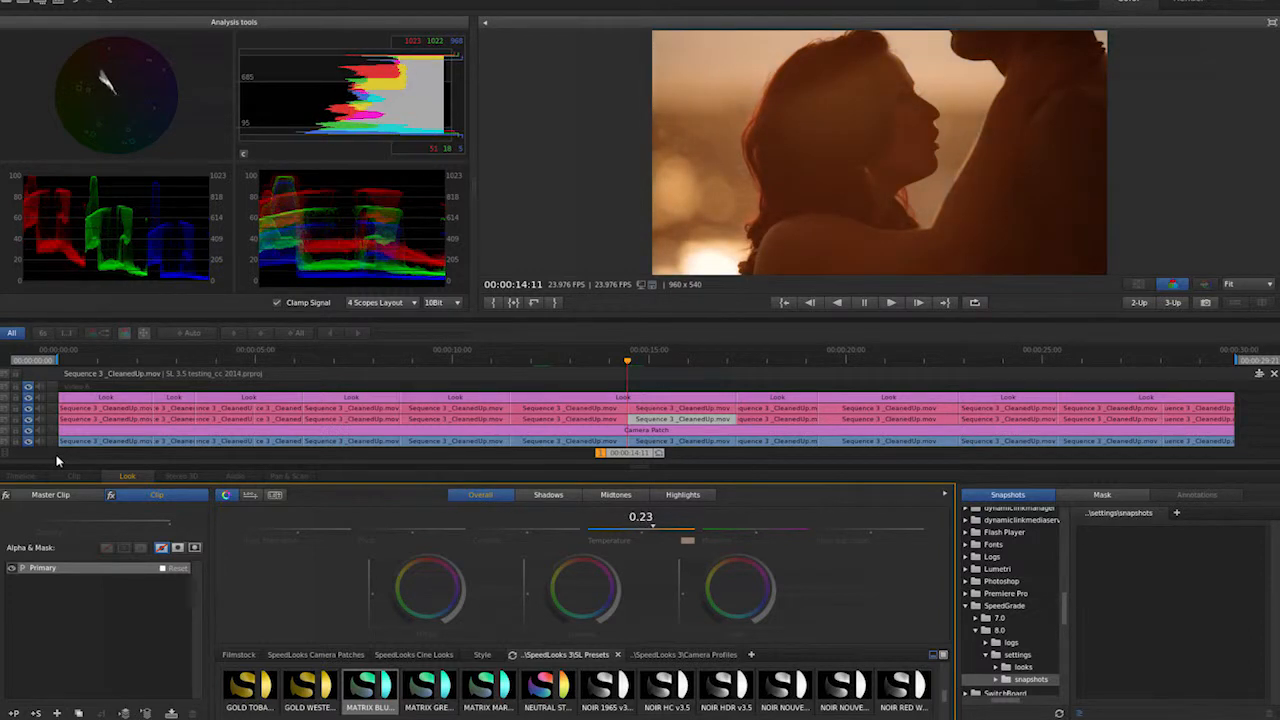
pyautogui.moveTo(427, 588); pyautogui.dragTo(420, 553)
pyautogui.moveTo(653, 529); pyautogui.dragTo(658, 529)
pyautogui.moveTo(756, 529); pyautogui.dragTo(755, 529)
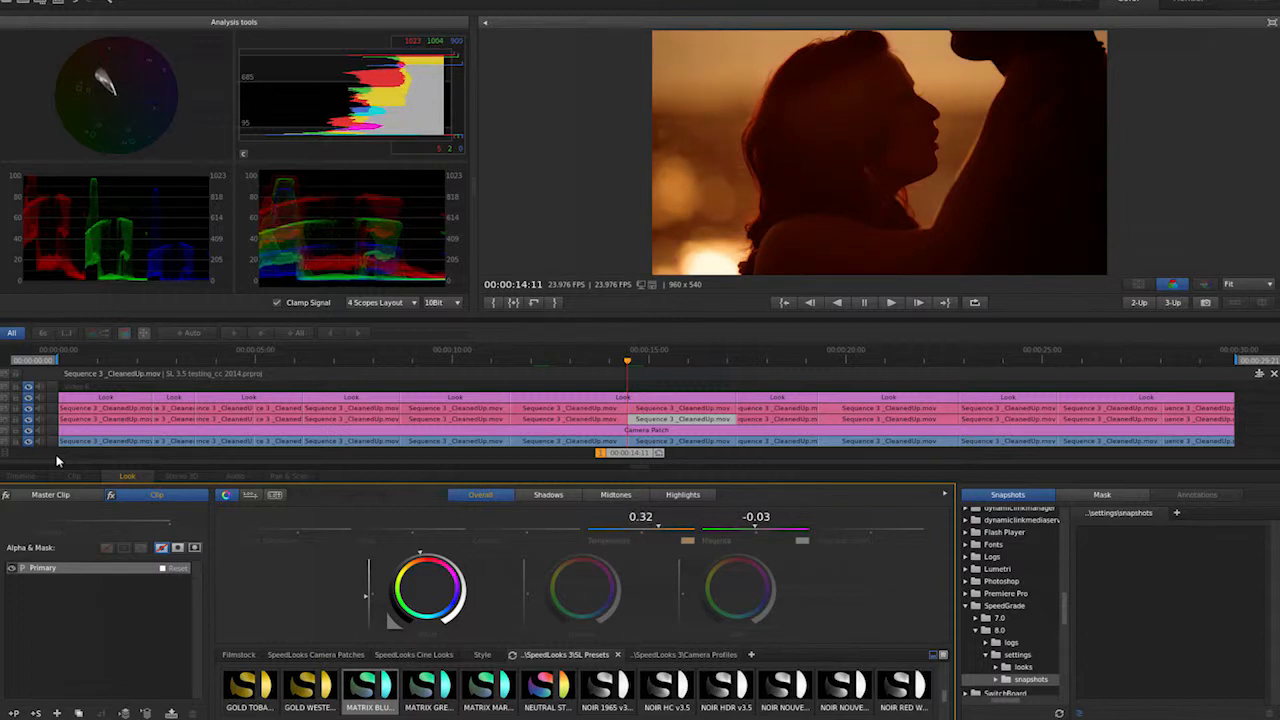
pyautogui.press('0')
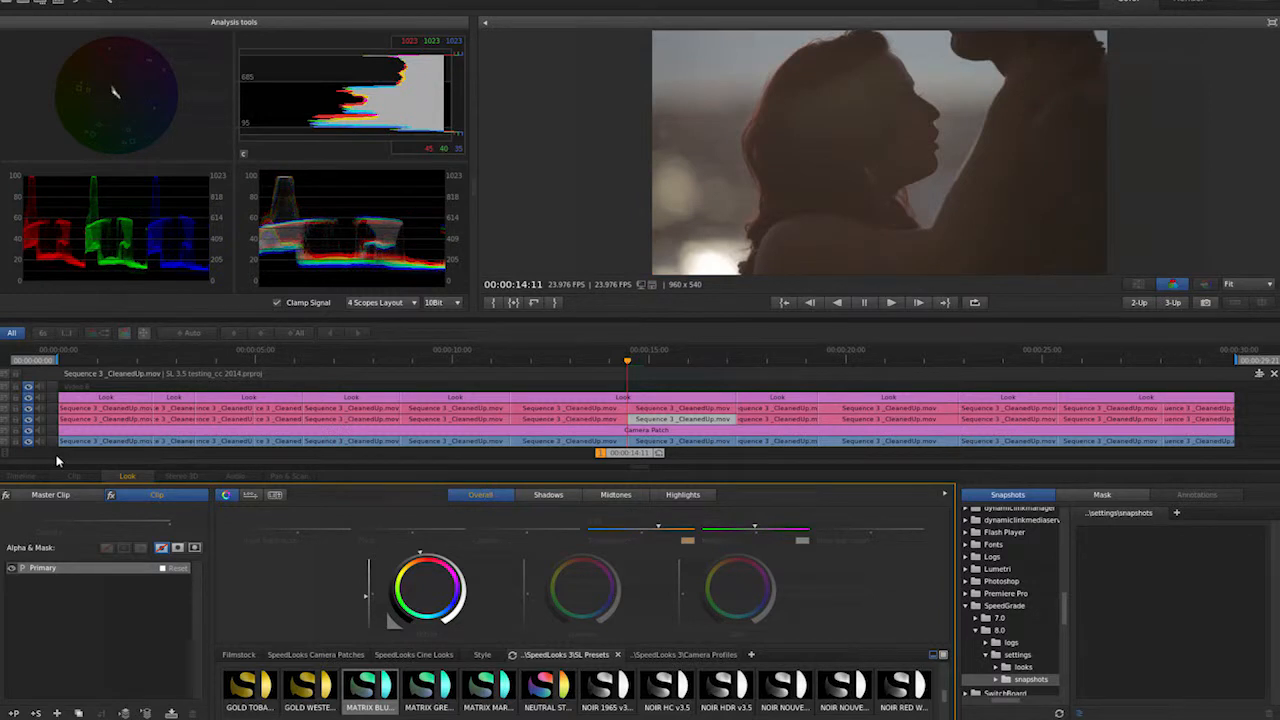
# - Step through the window shots to the woman's face close-up and apply a grade to it, then play on
pyautogui.press('0')
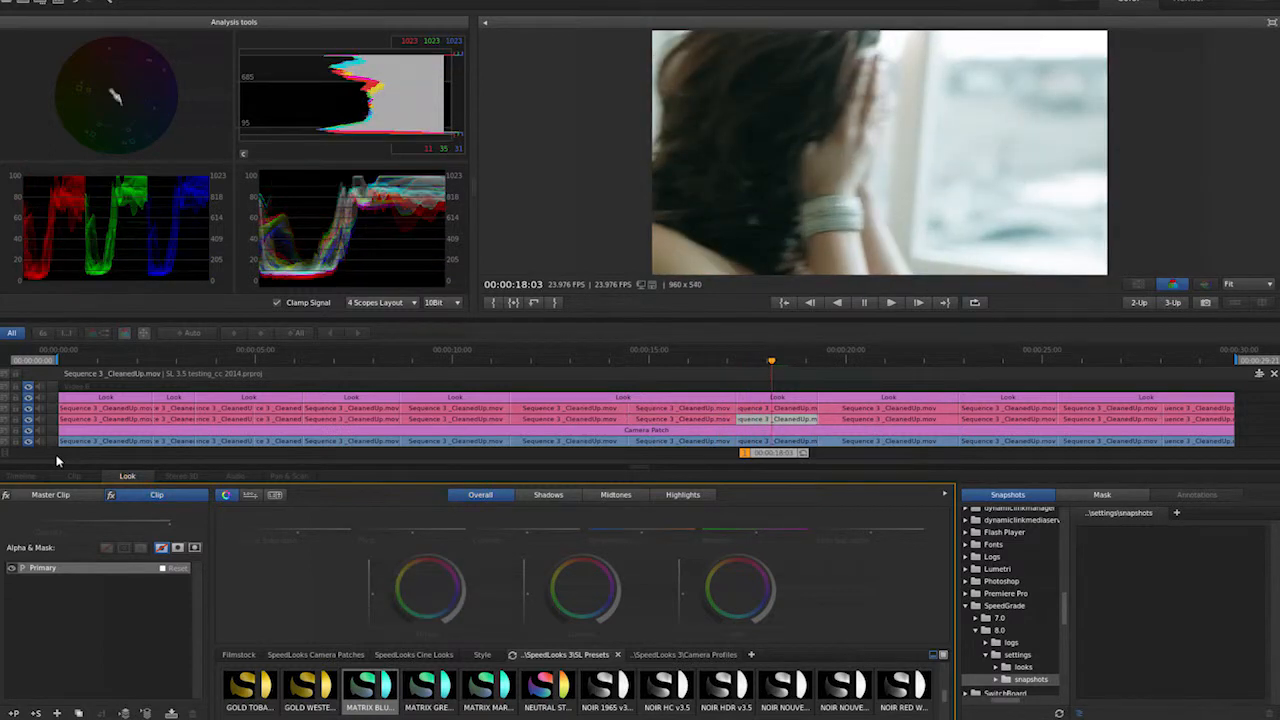
pyautogui.press('q')
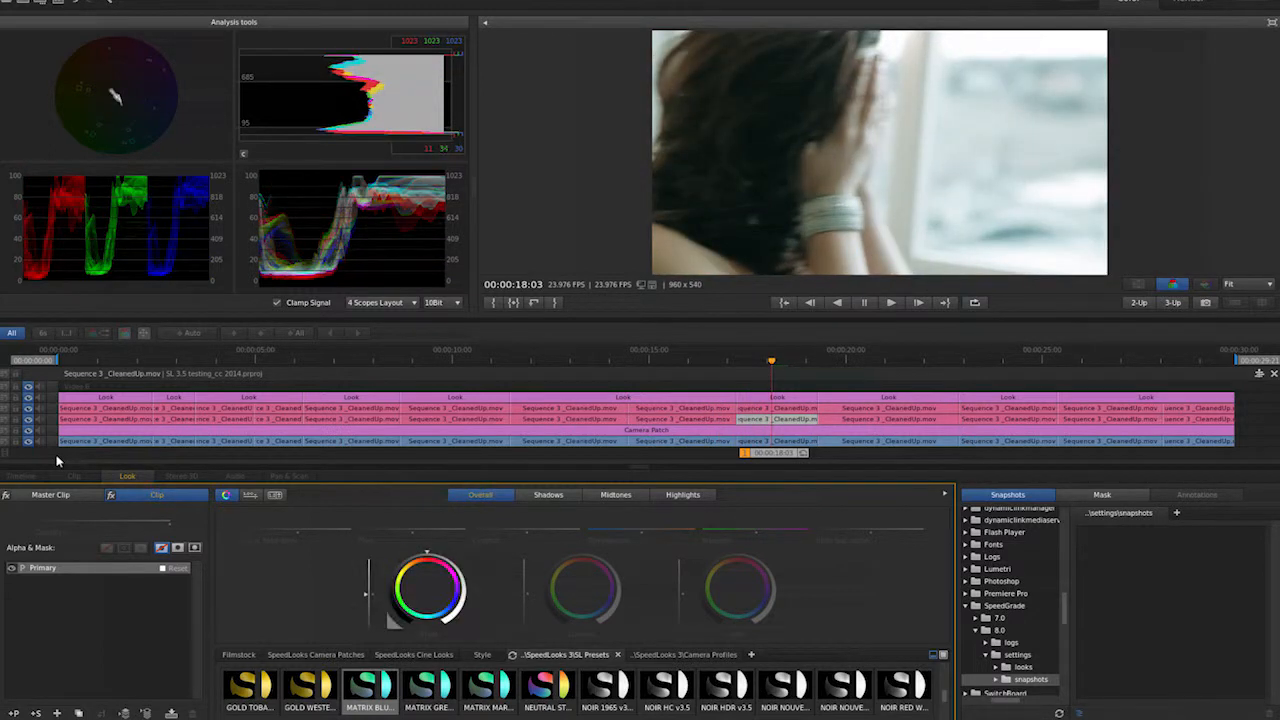
pyautogui.press('e')
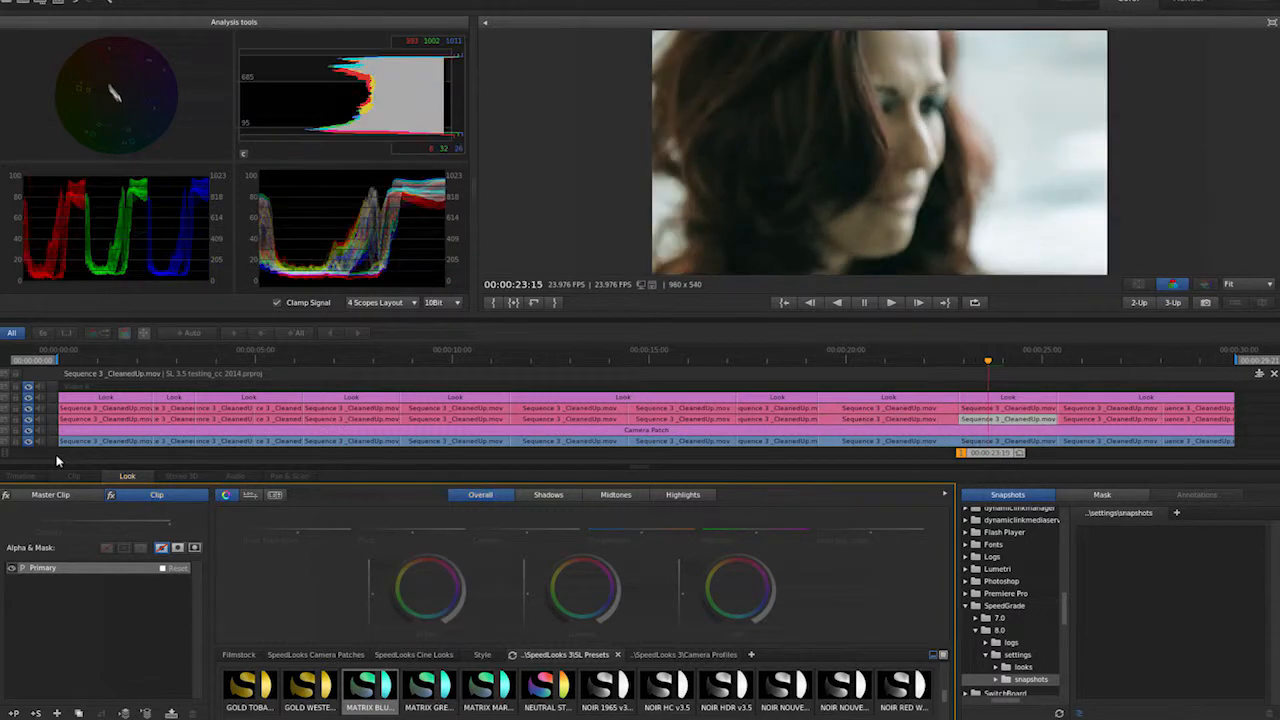
pyautogui.press('f')
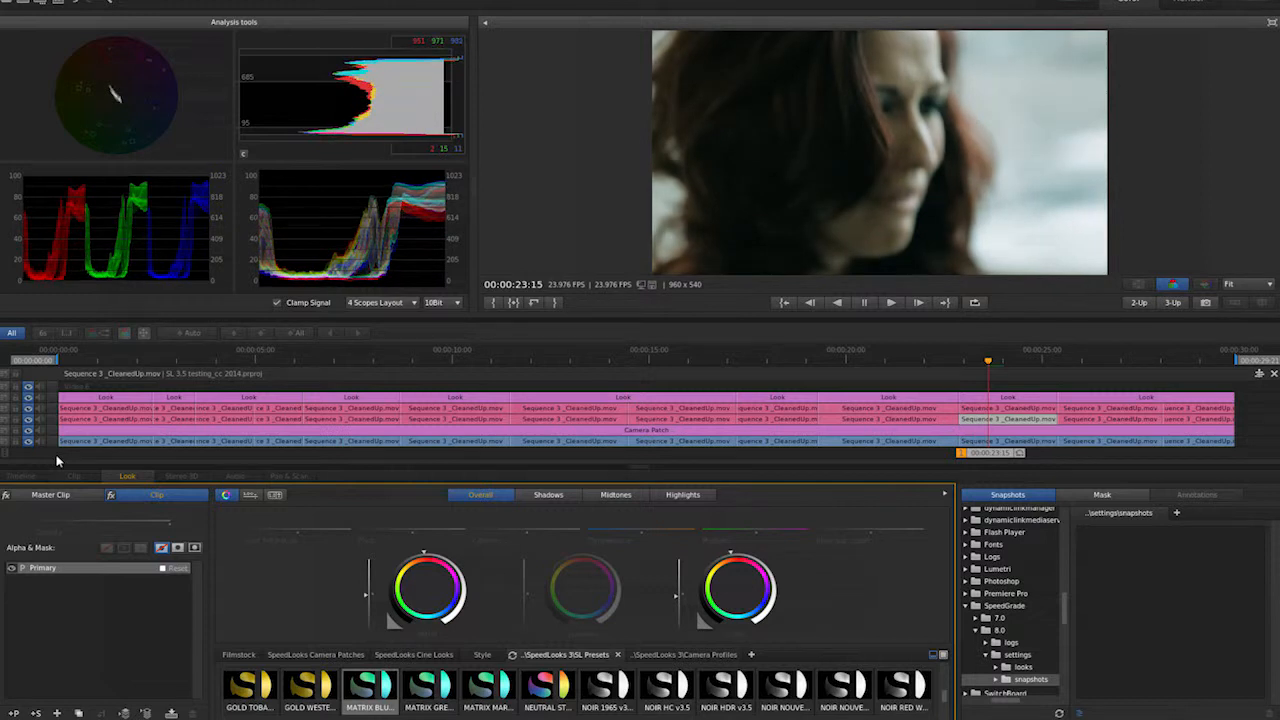
pyautogui.press('space')
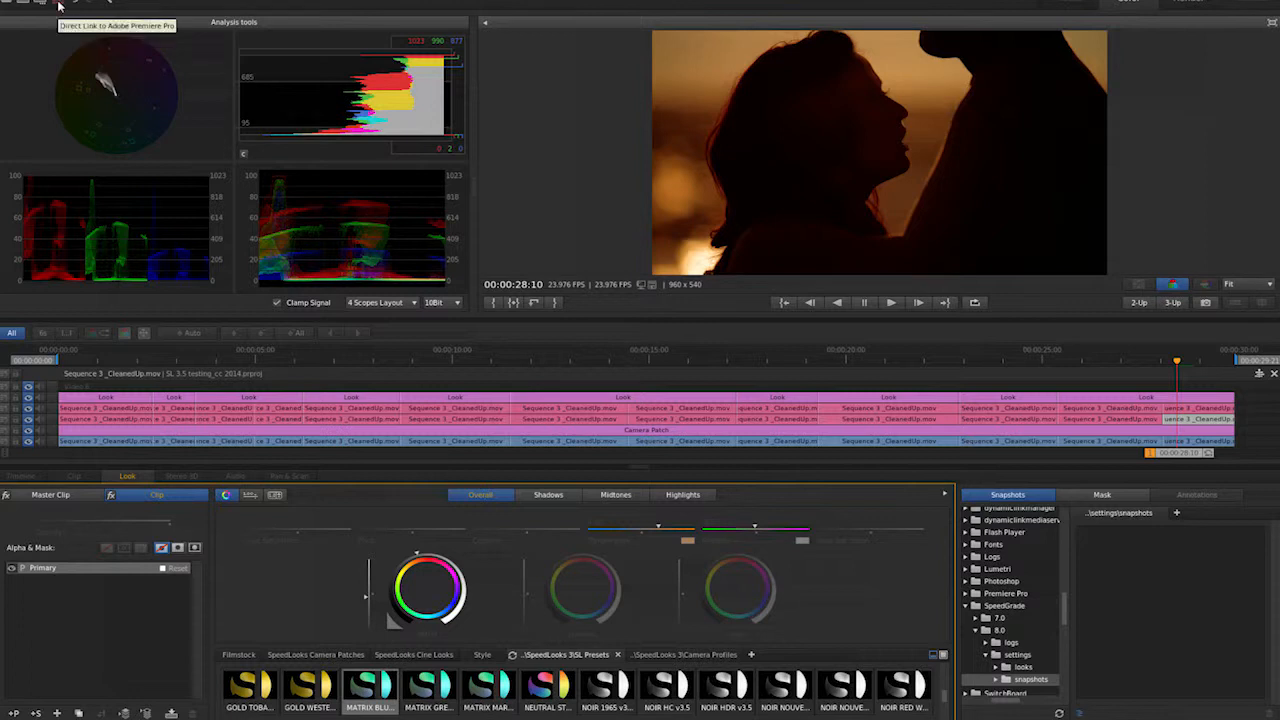
# - On the first shot's Look layer, add a second primary layer and give it an ellipse mask from the mask presets
pyautogui.click(148, 441)
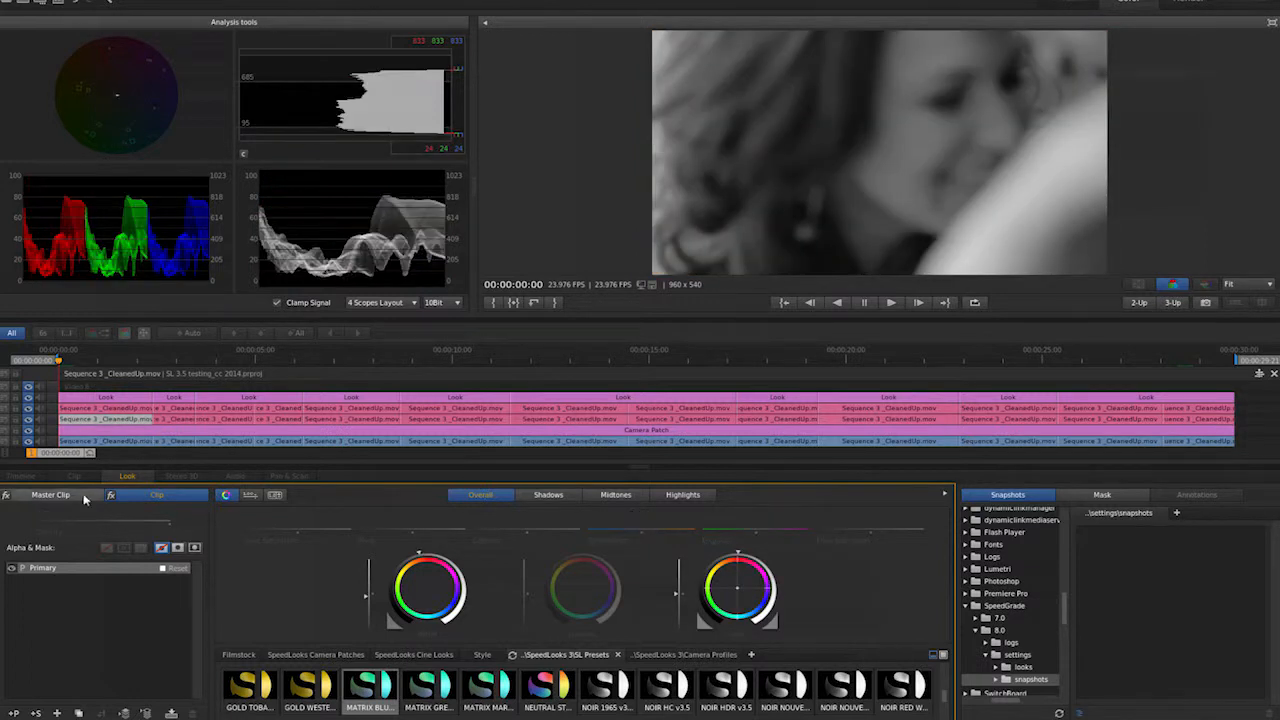
pyautogui.click(96, 410)
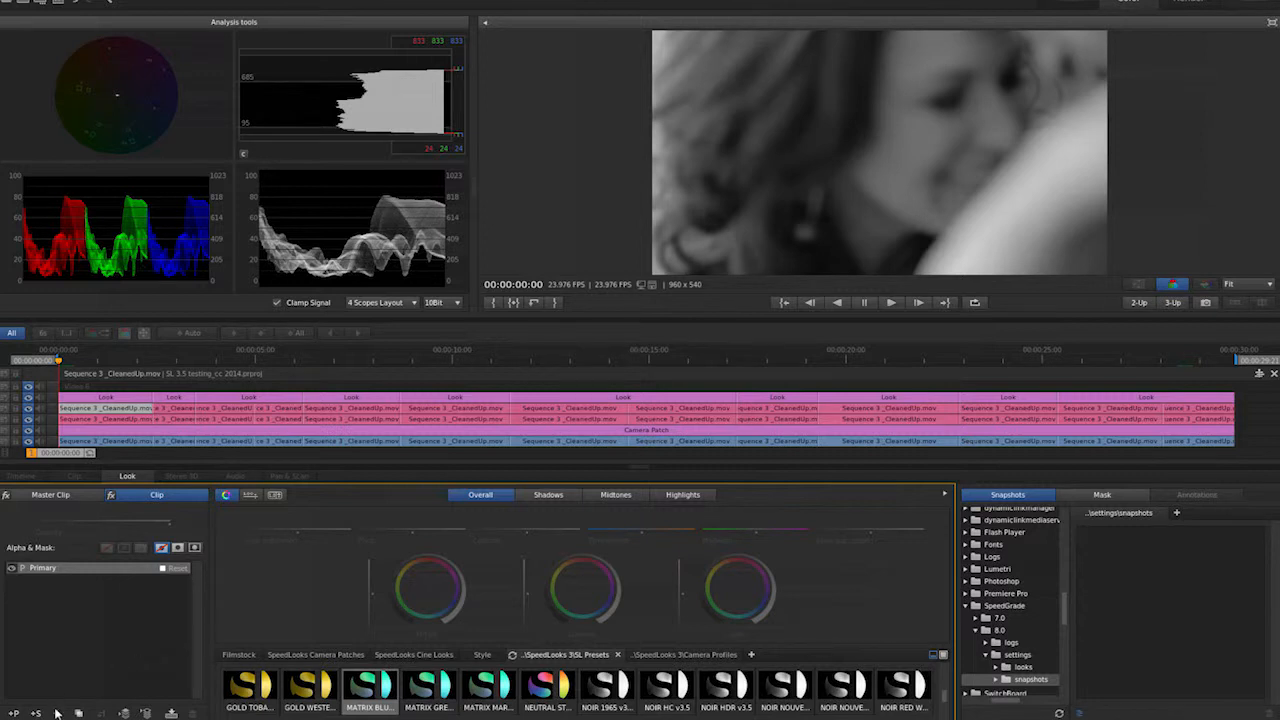
pyautogui.click(1098, 496)
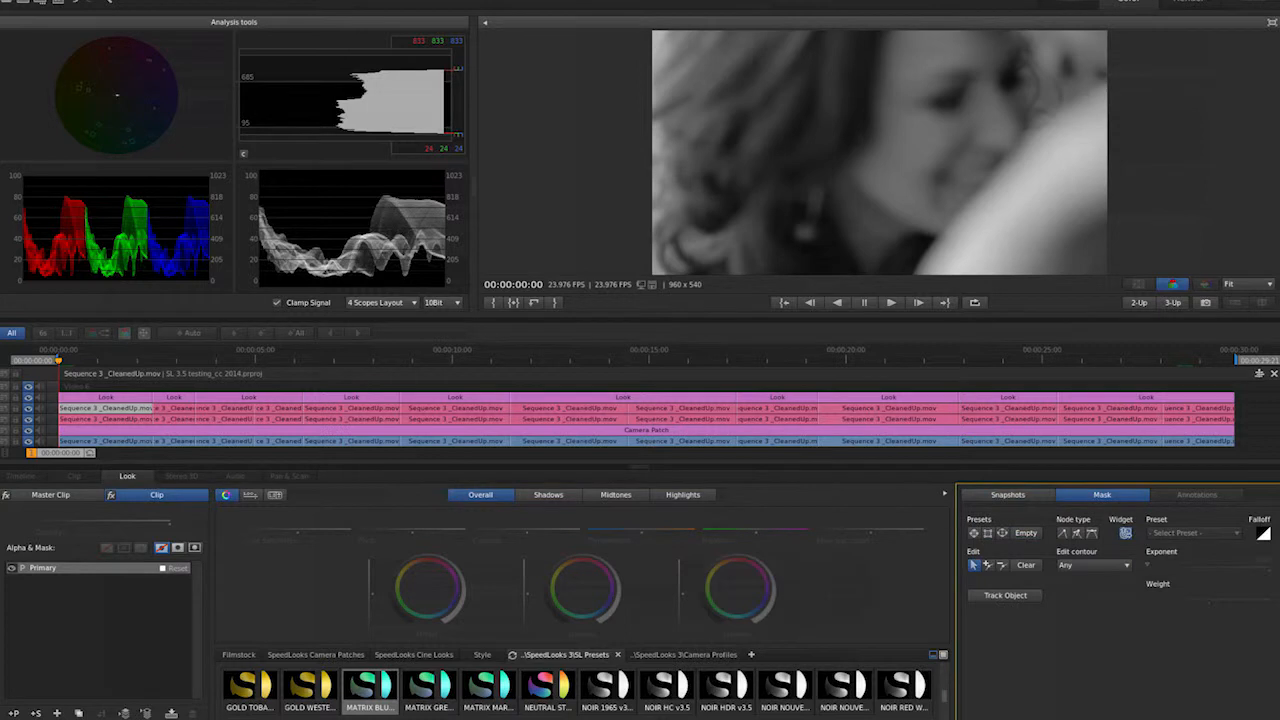
pyautogui.click(14, 713)
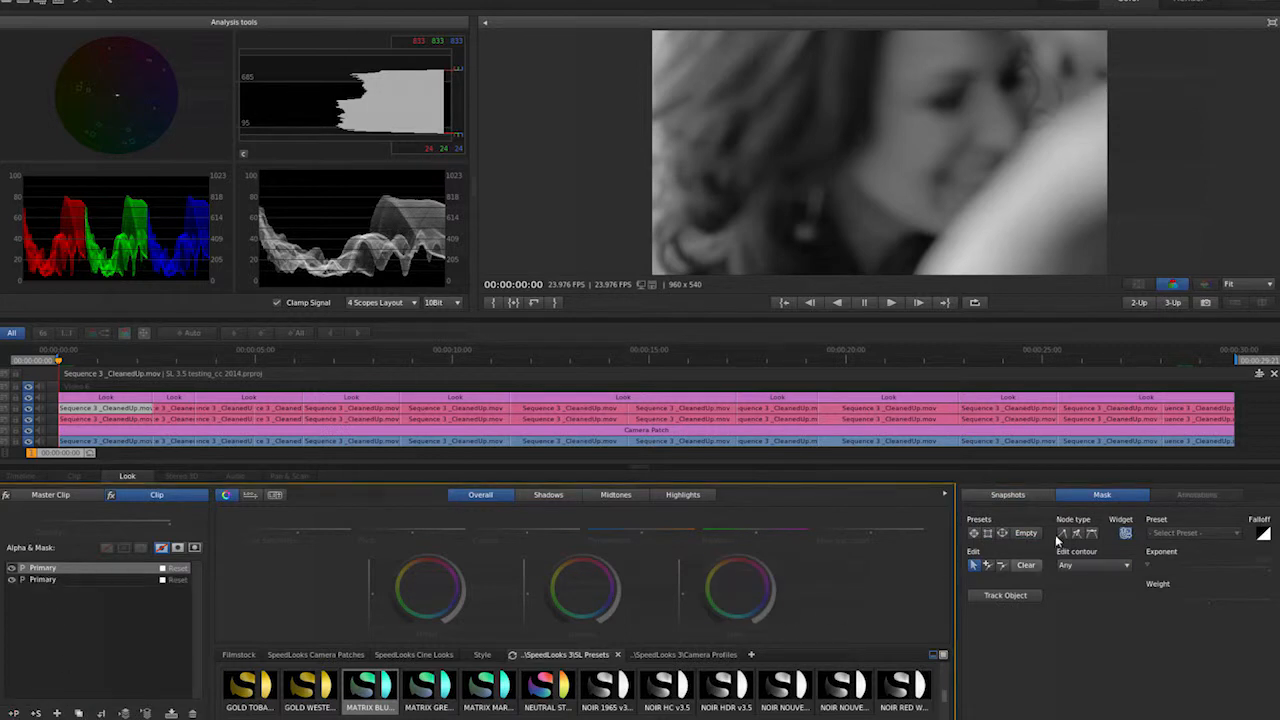
pyautogui.click(1003, 532)
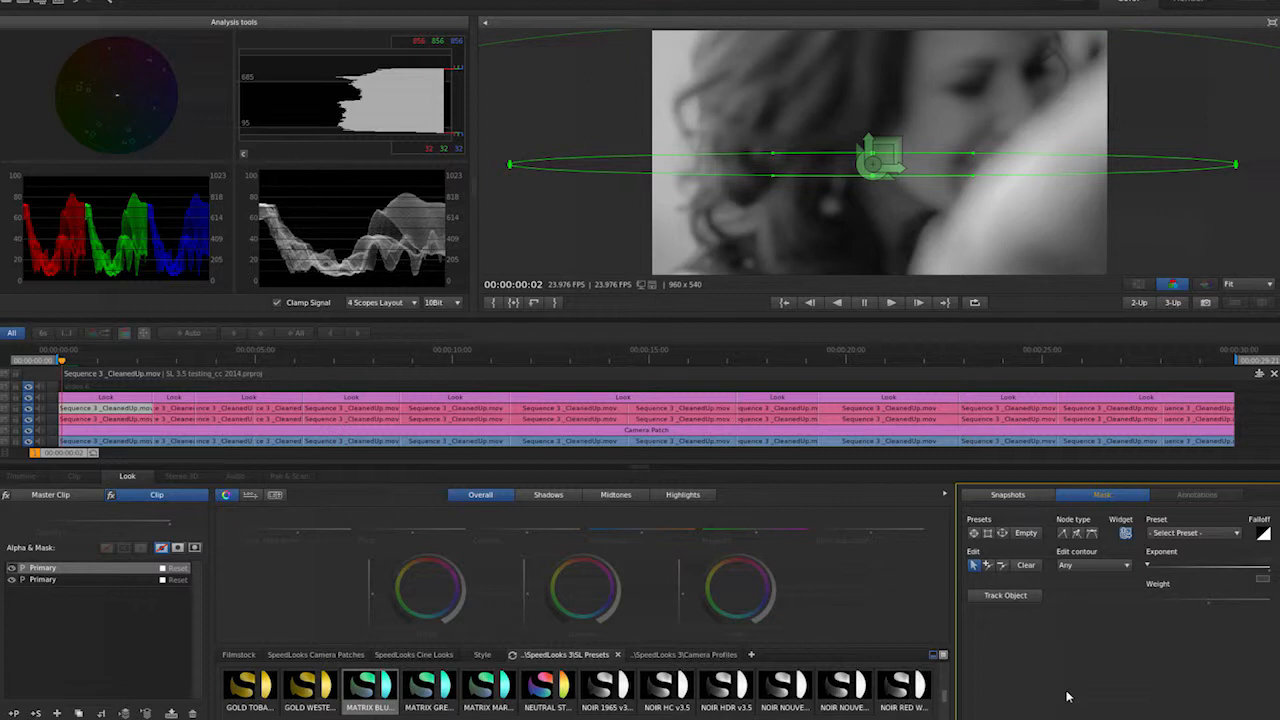
pyautogui.click(236, 598)
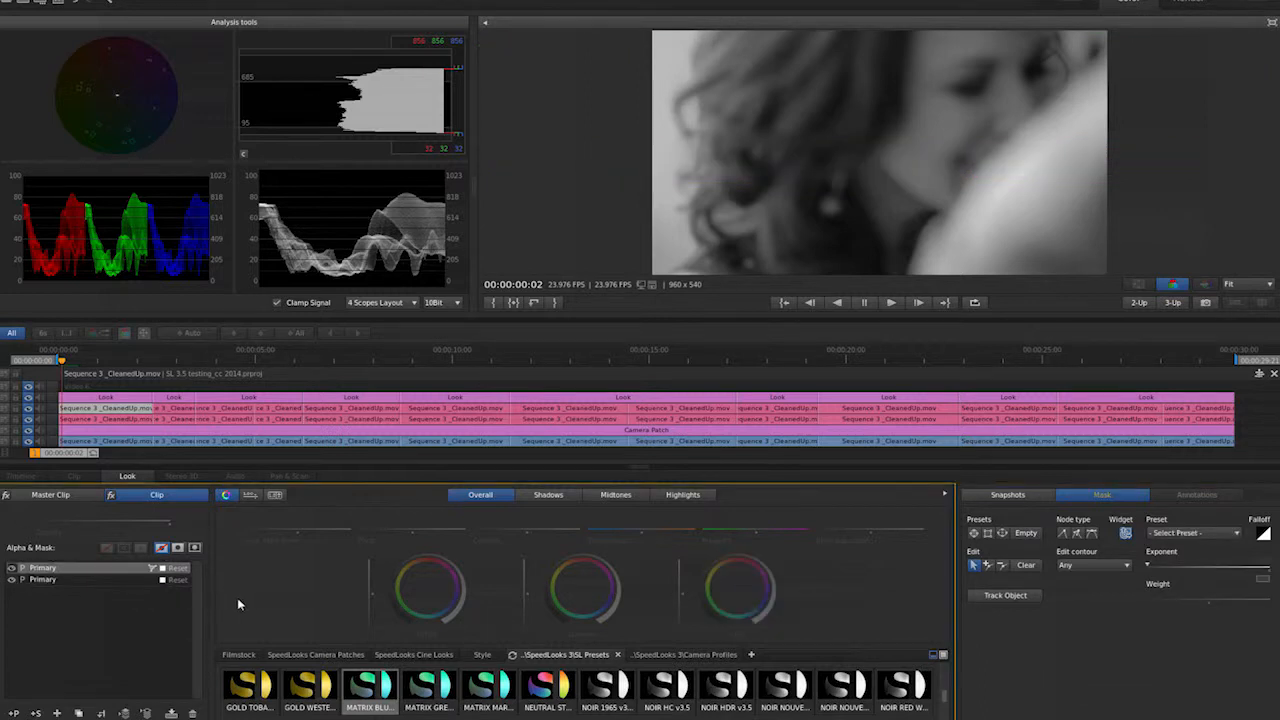
pyautogui.click(193, 548)
# - Mask the other primary layer with the same preset and apply its grading to the outside of the mask
pyautogui.press('w')
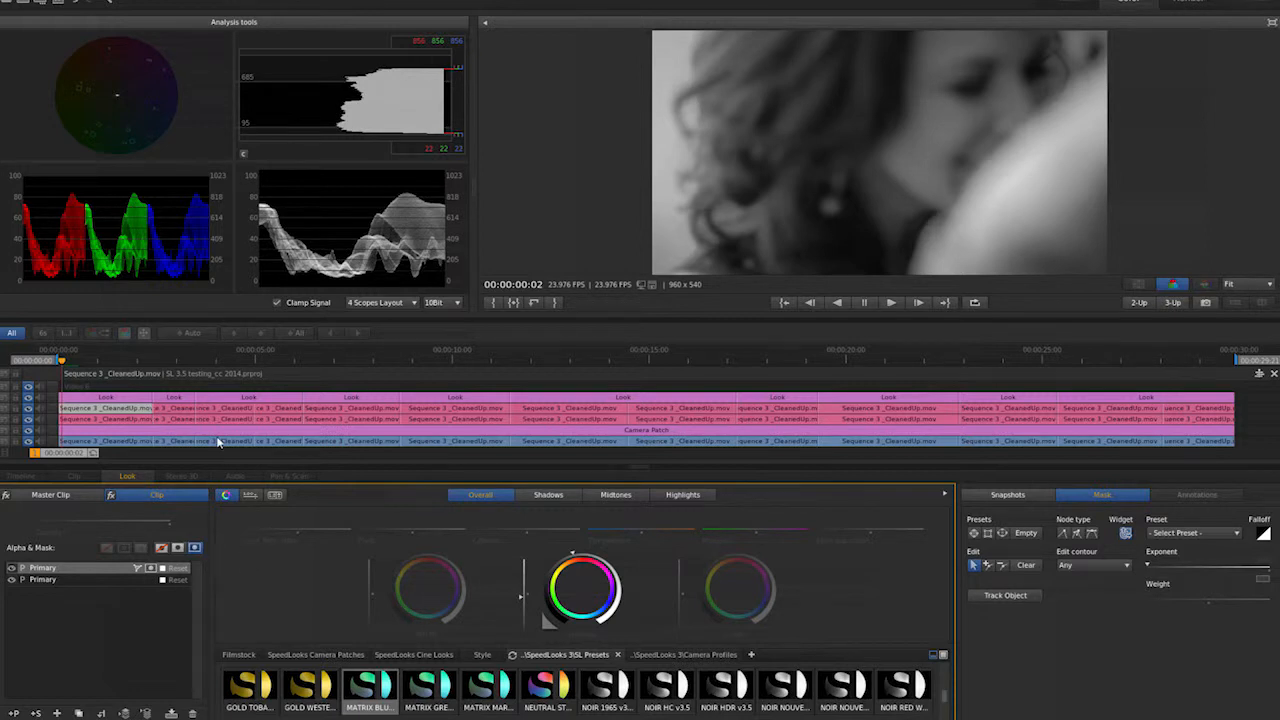
pyautogui.click(48, 580)
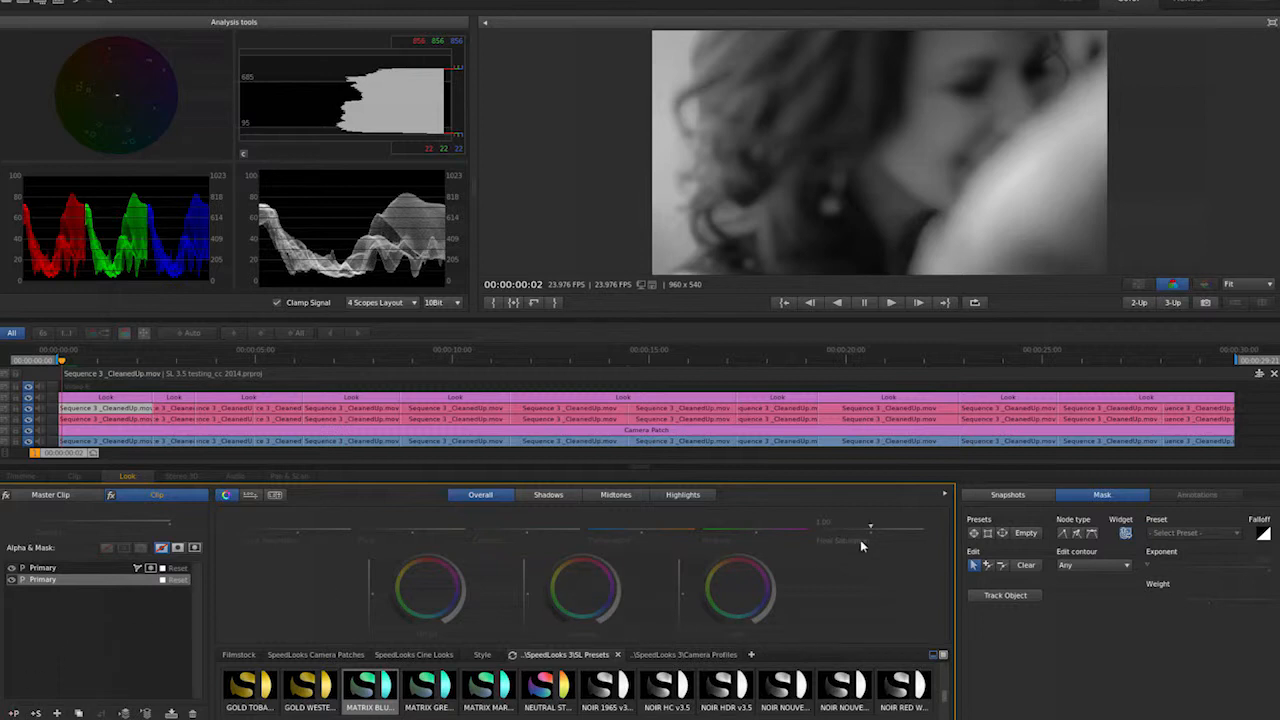
pyautogui.click(1002, 533)
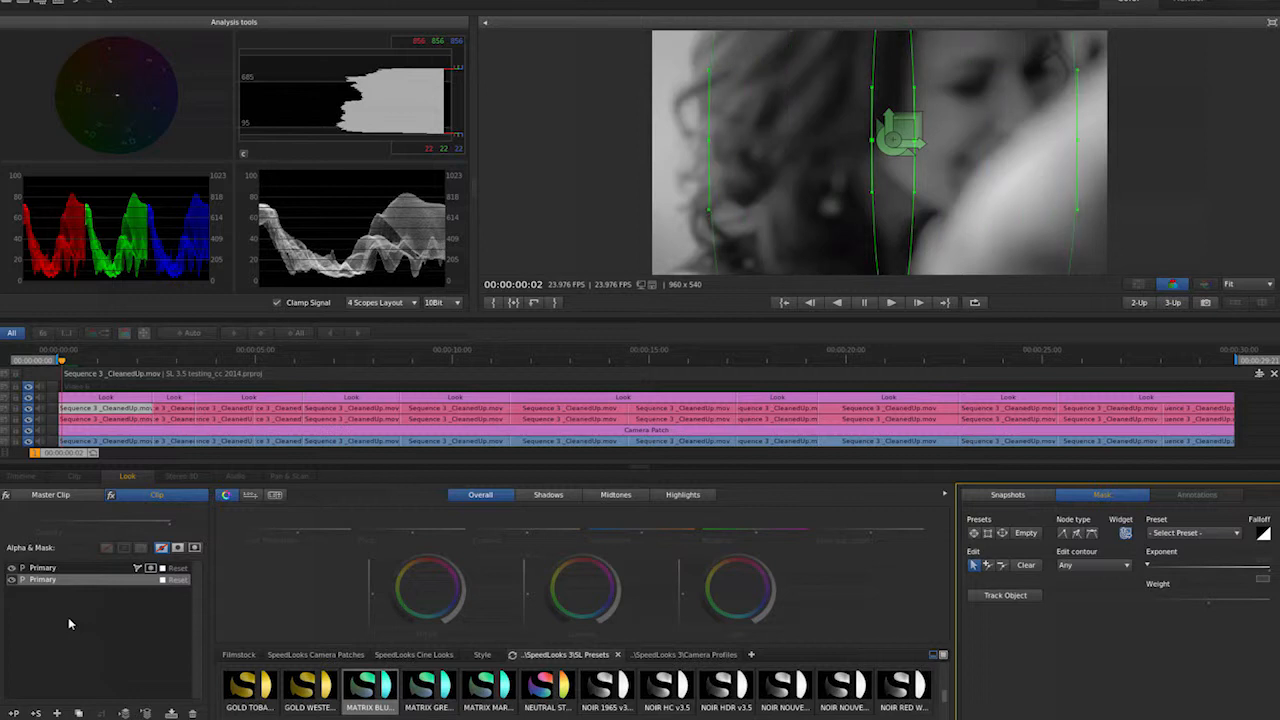
pyautogui.click(195, 549)
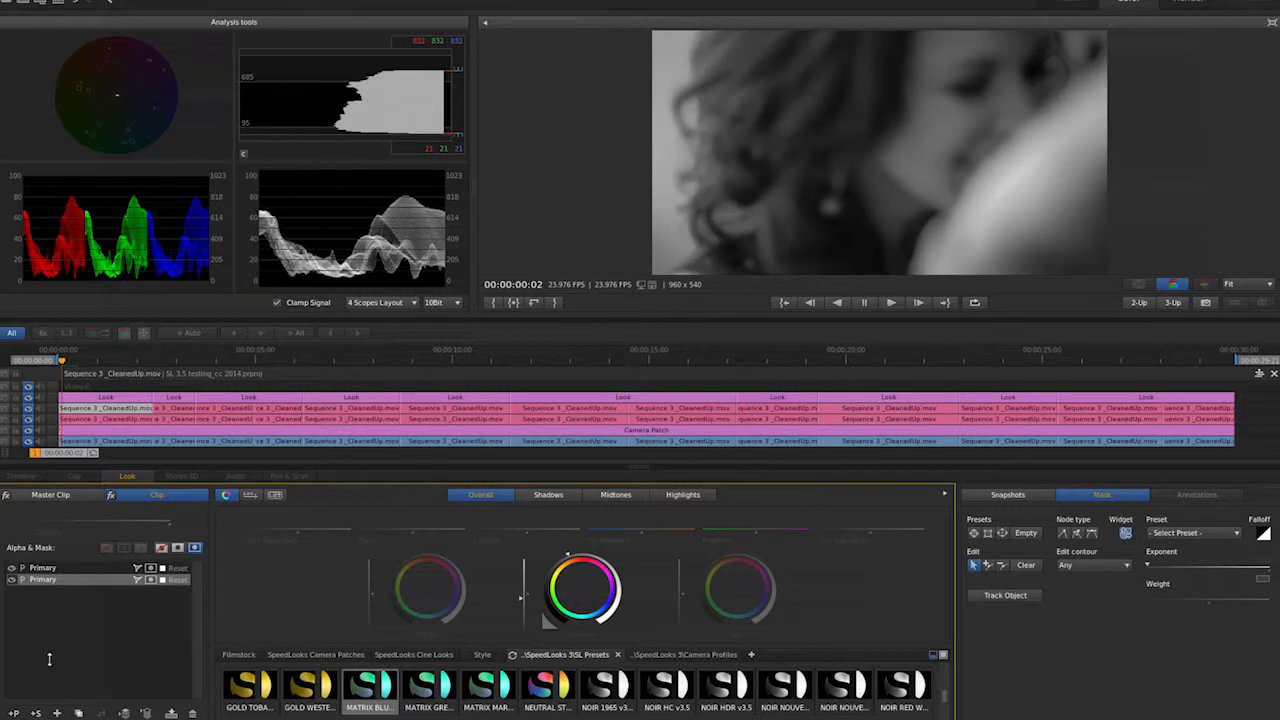
# - Paste the masked layer setup onto each following shot's Look layer in turn
pyautogui.press('Down')
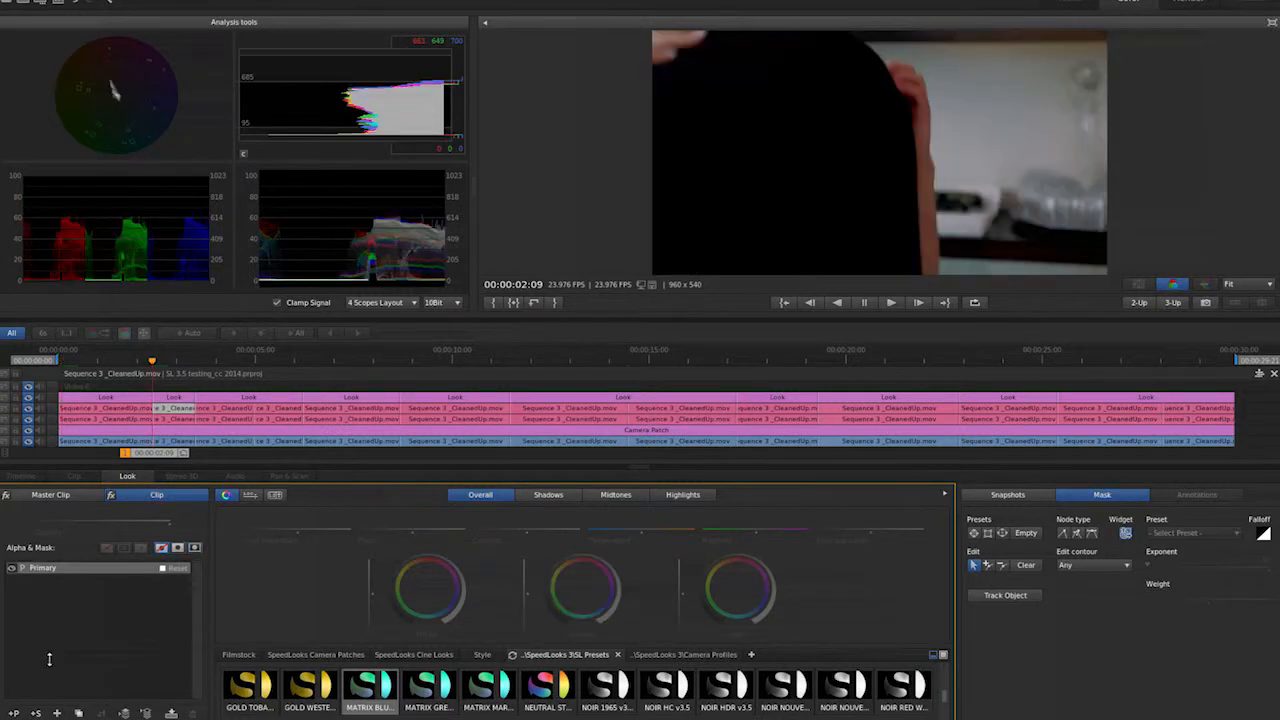
pyautogui.hotkey('ctrl', 'v')
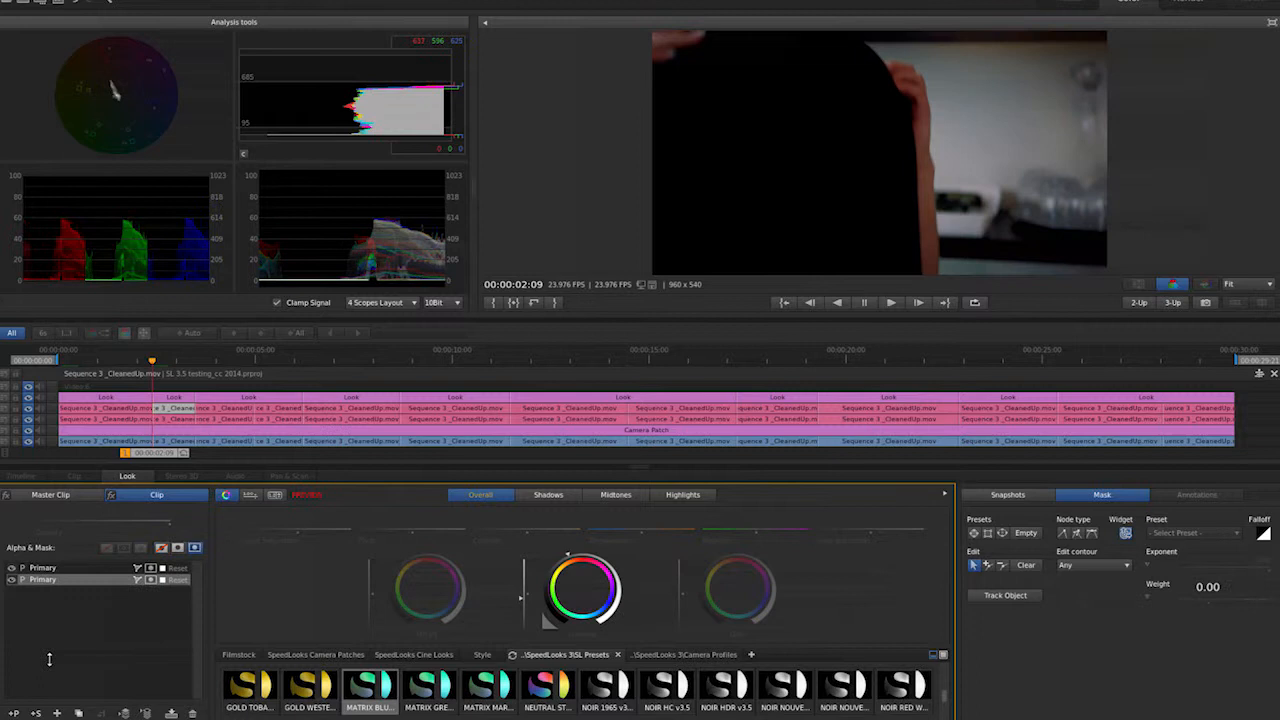
pyautogui.press('Down')
pyautogui.hotkey('ctrl', 'v')
pyautogui.press('Down')
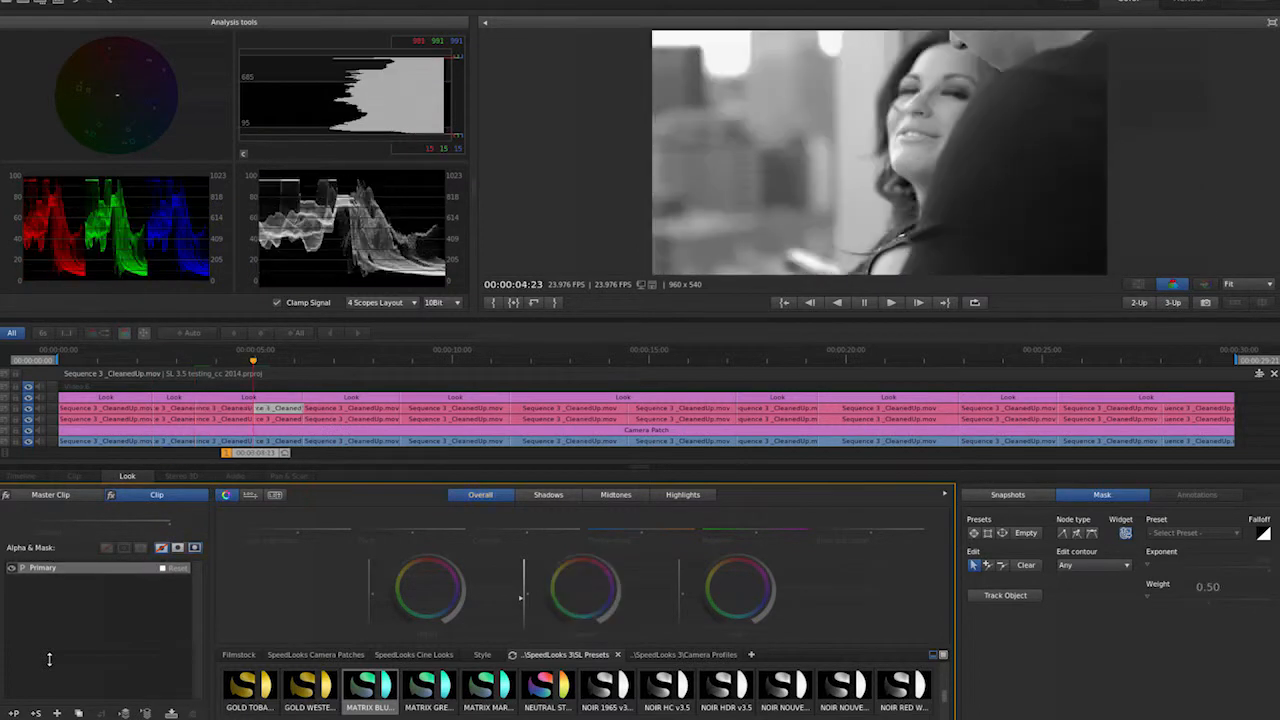
pyautogui.hotkey('ctrl', 'v')
pyautogui.press('Down')
pyautogui.hotkey('ctrl', 'v')
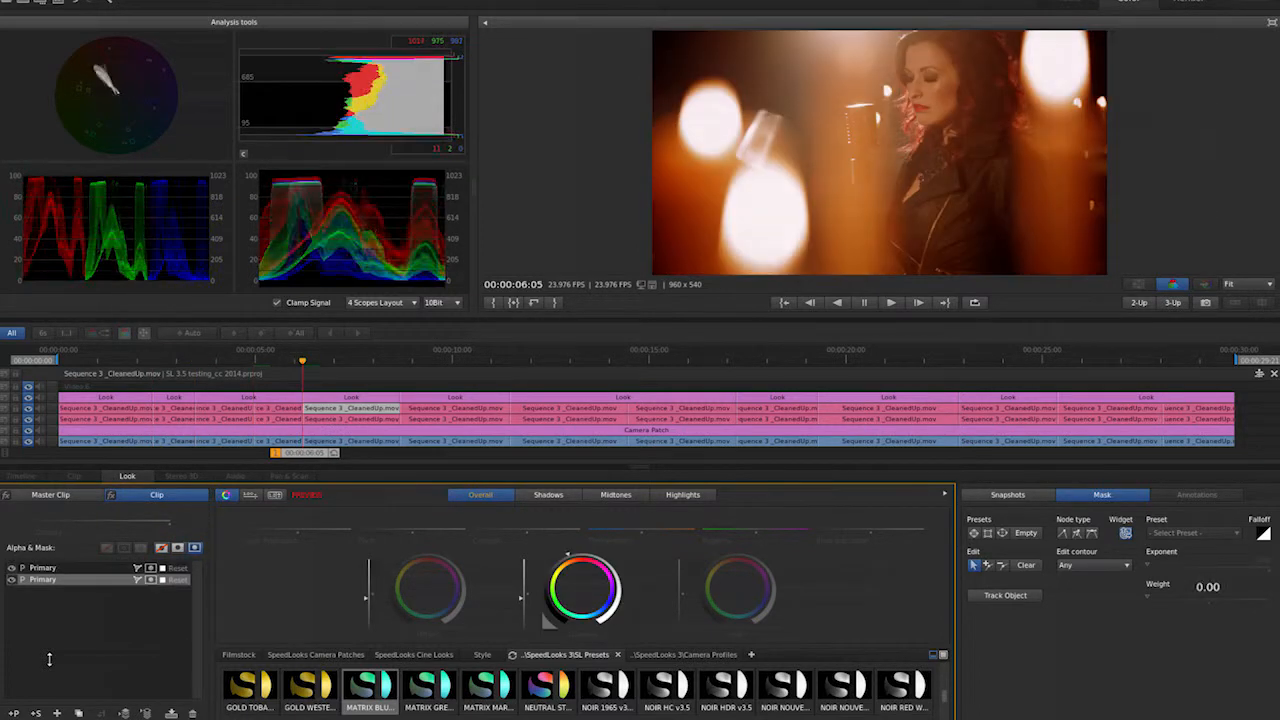
pyautogui.press('Down')
pyautogui.hotkey('ctrl', 'v')
pyautogui.press('Down')
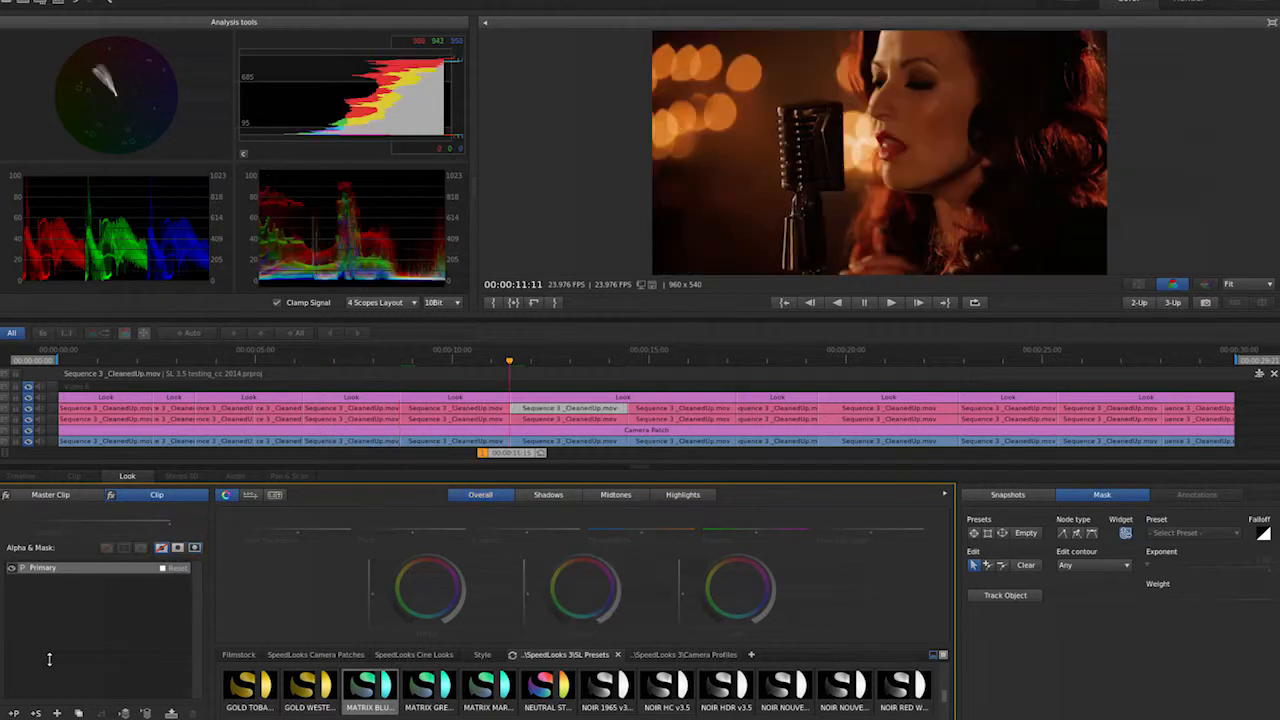
pyautogui.hotkey('ctrl', 'v')
pyautogui.press('Down')
pyautogui.hotkey('ctrl', 'v')
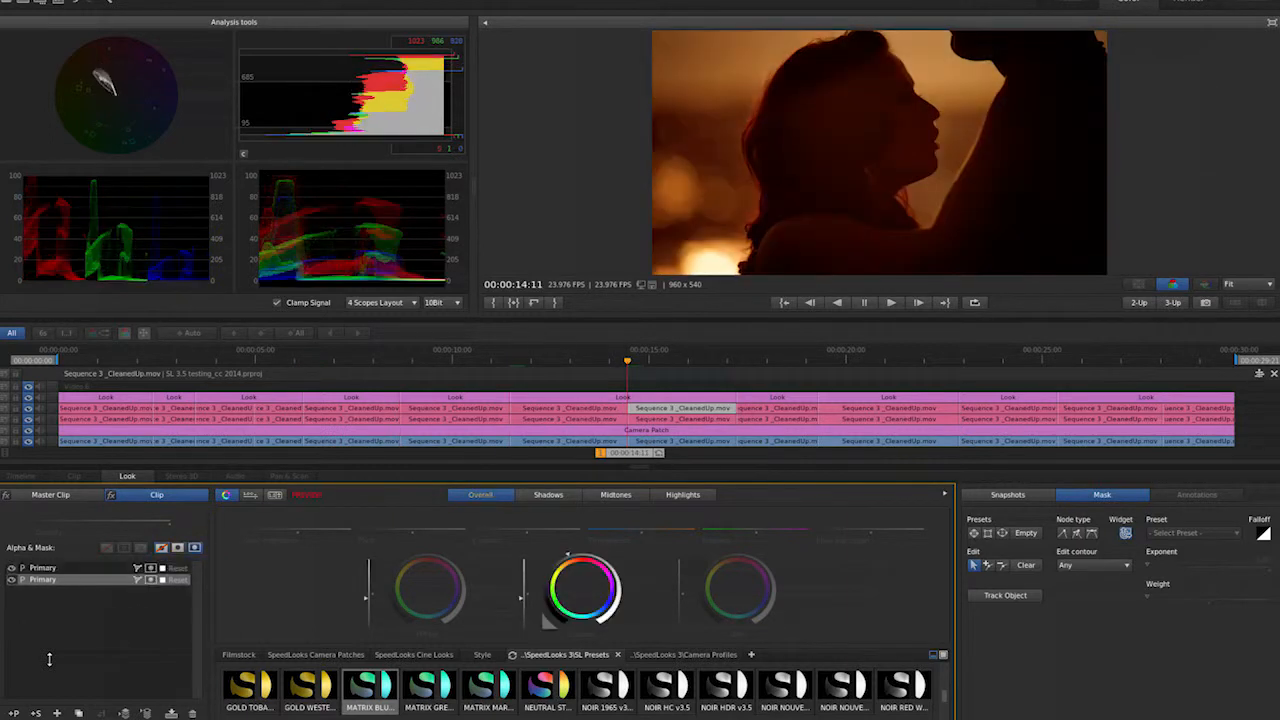
pyautogui.press('Down')
pyautogui.hotkey('ctrl', 'v')
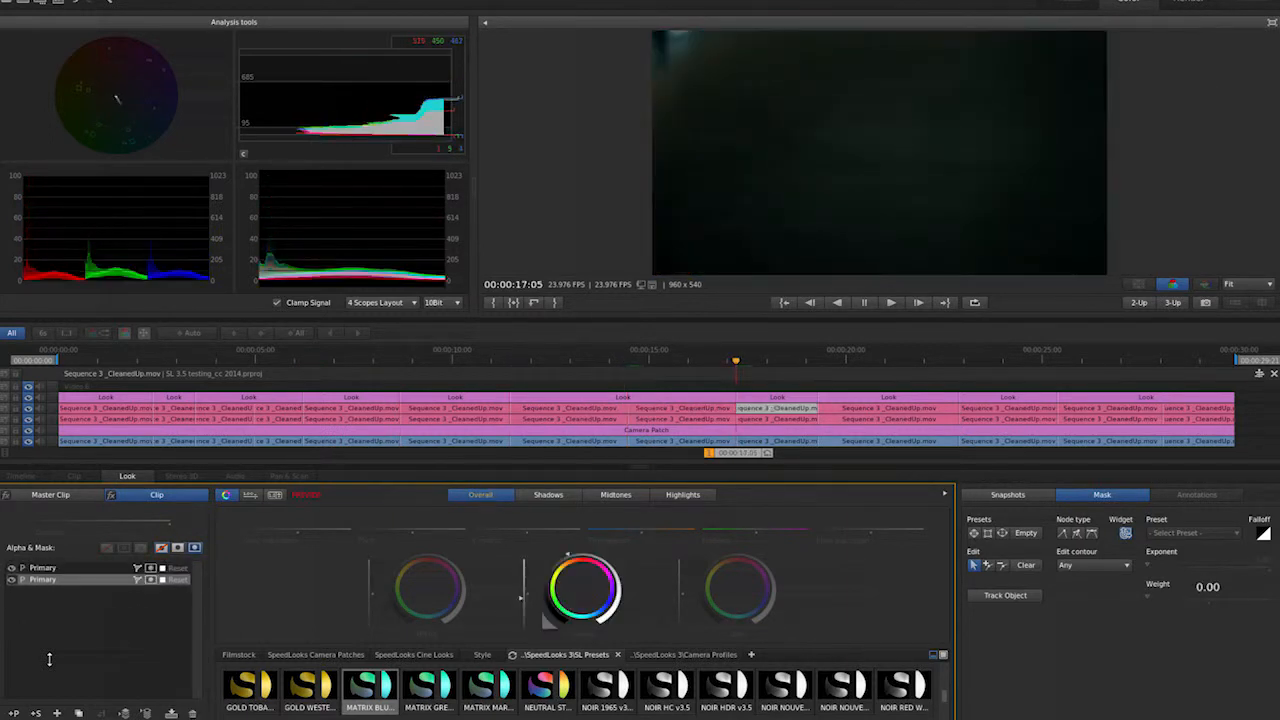
# - Play on and step through the remaining shots' Look layers to review their layers
pyautogui.press('space')
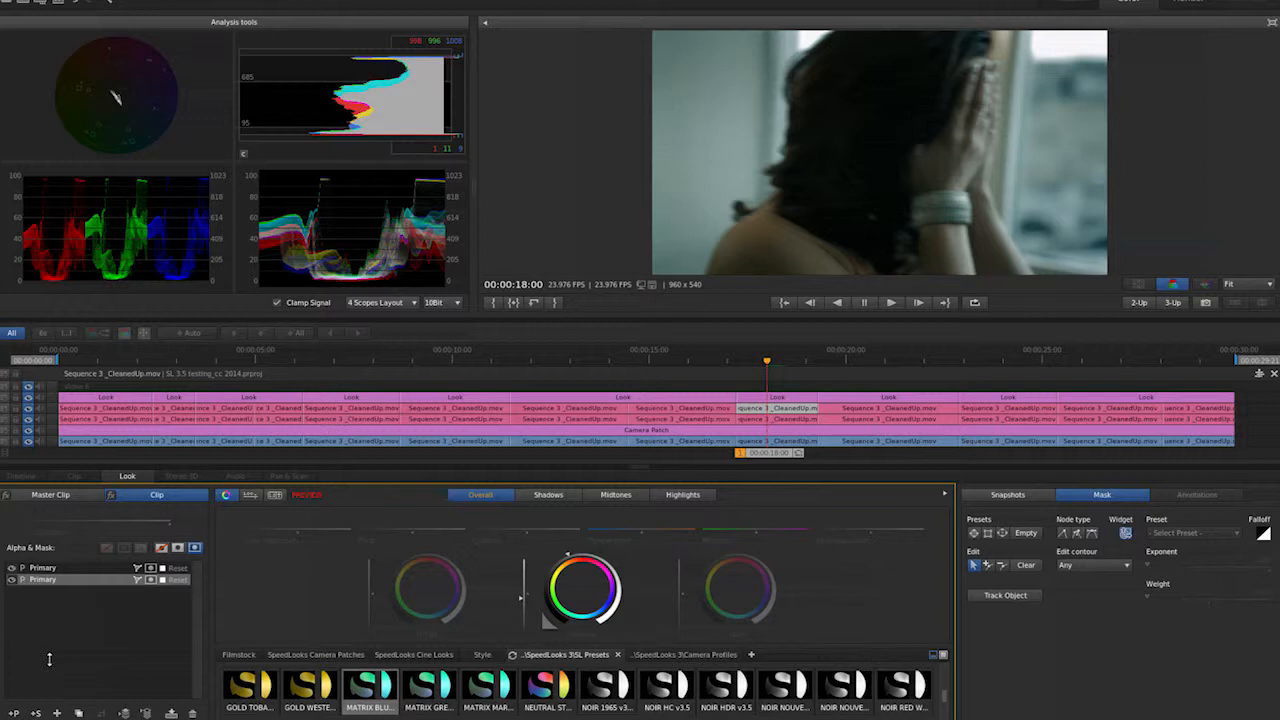
pyautogui.press('Down')
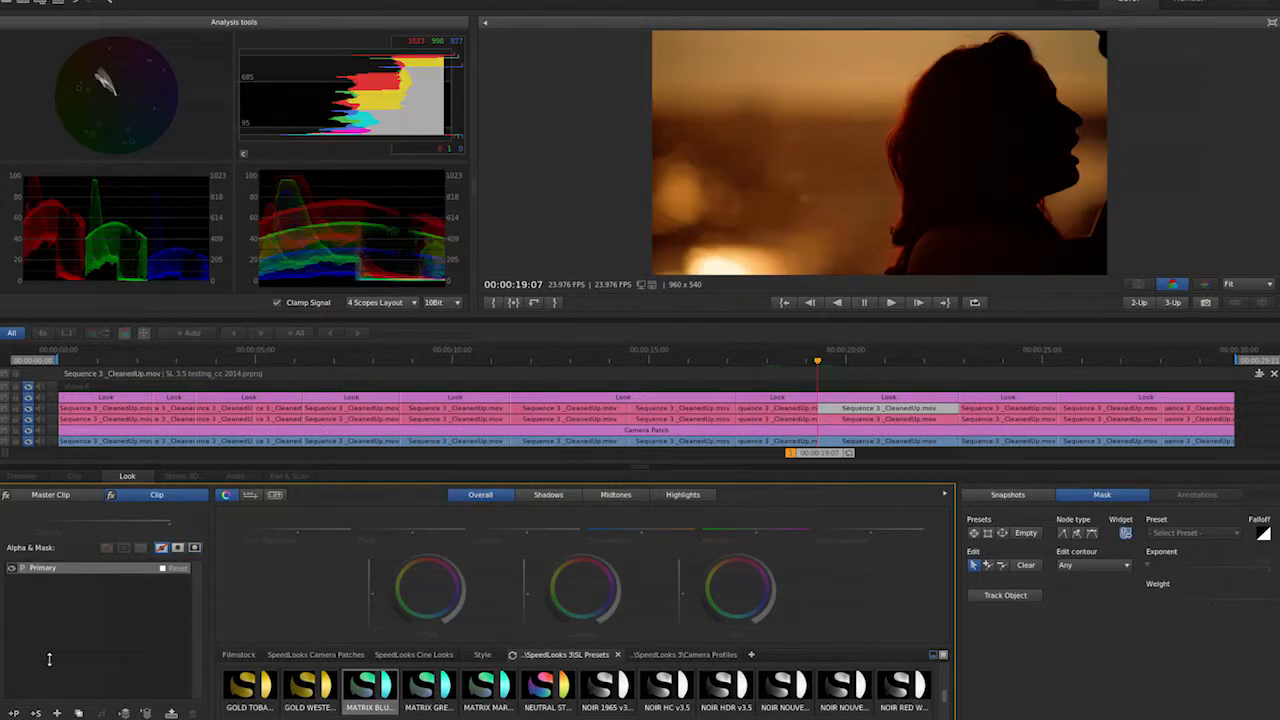
pyautogui.press('Right')
pyautogui.press('Down')
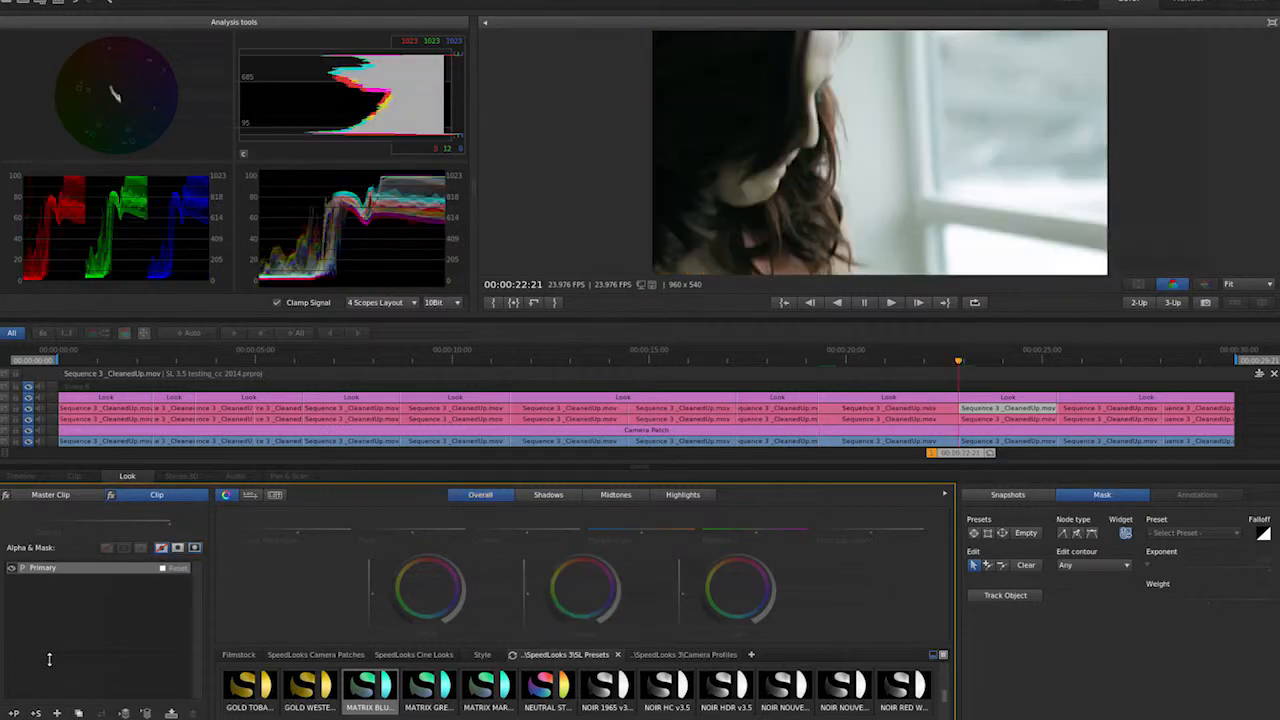
pyautogui.press('Down')
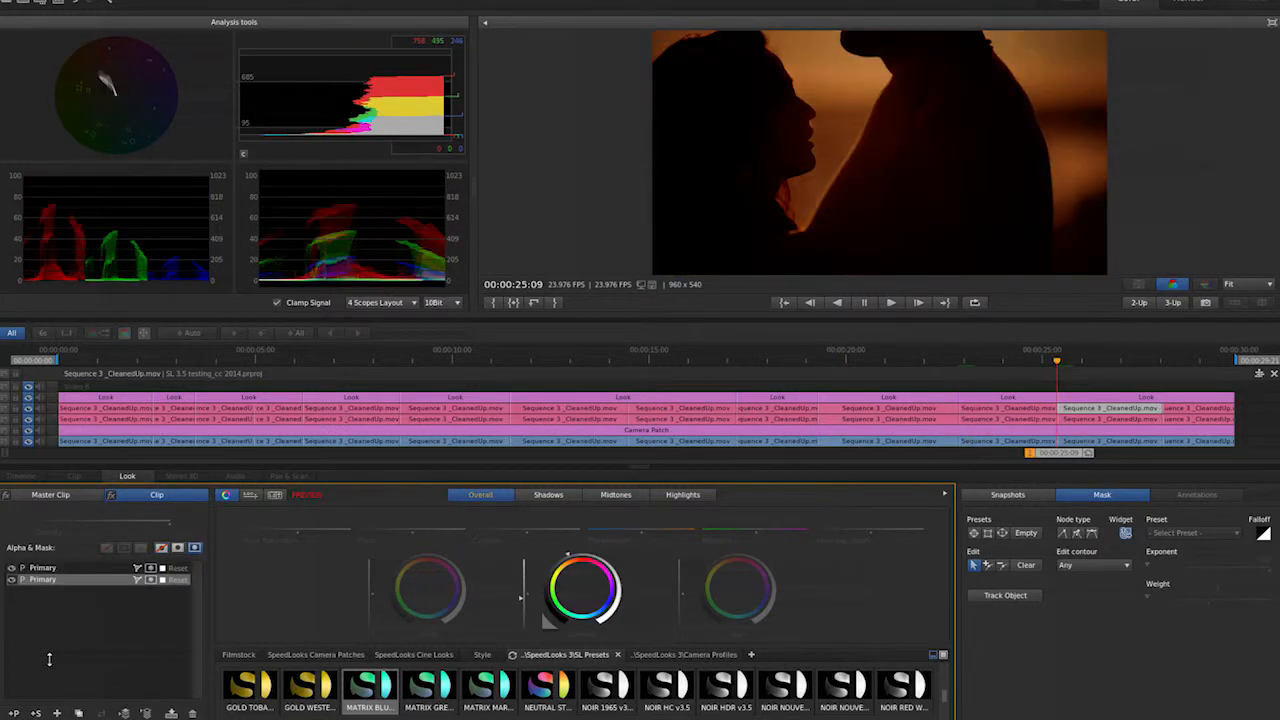
pyautogui.press('Down')
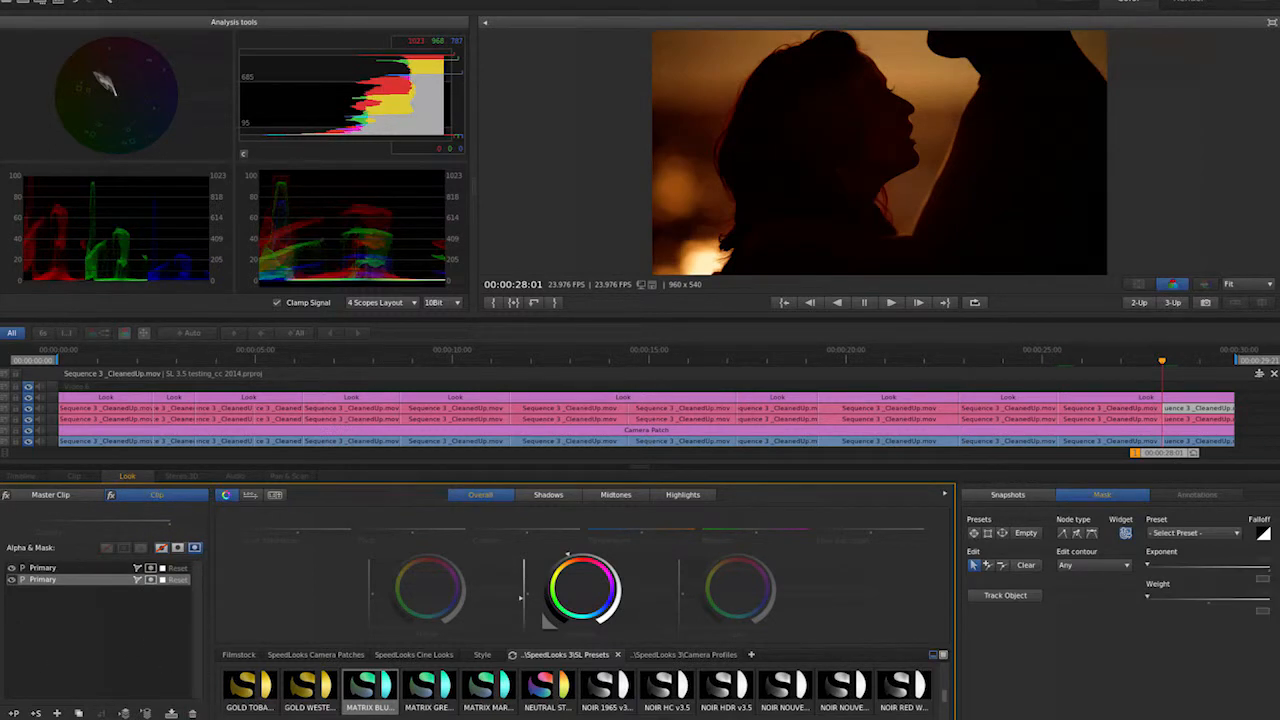
# - Send the project back to Premiere Pro via Direct Link, saving the changes
pyautogui.click(62, 6)
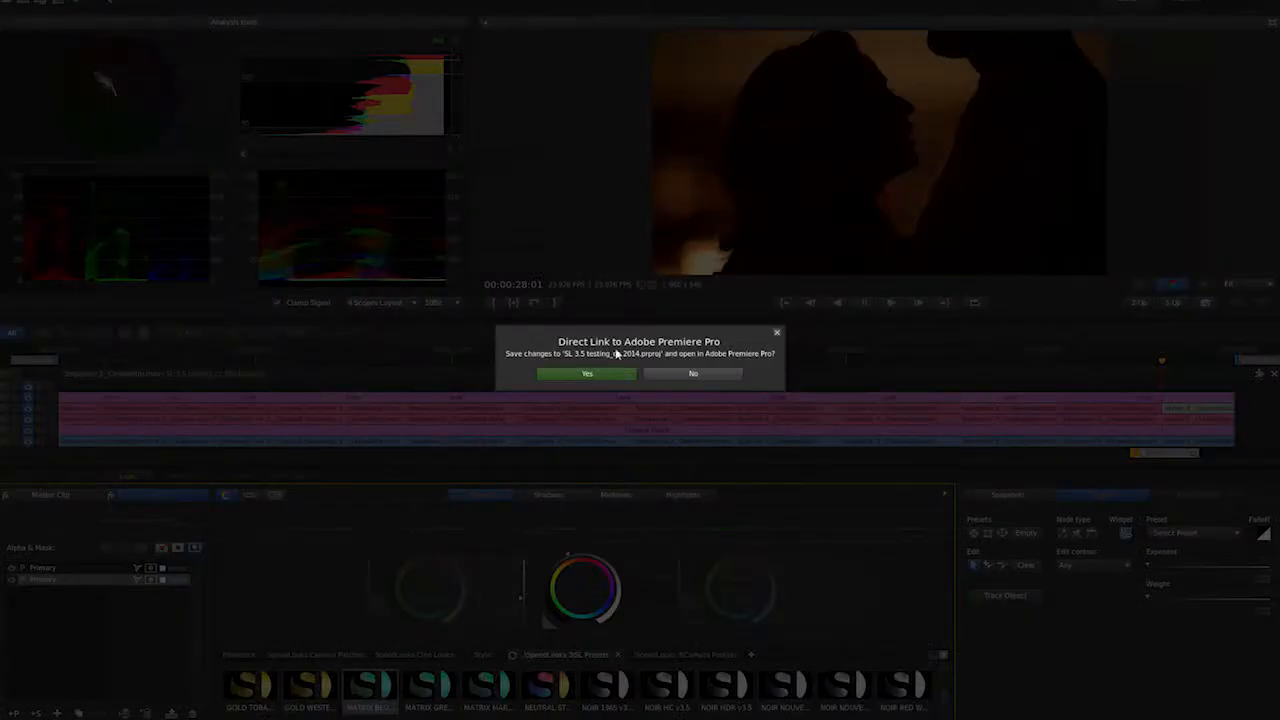
pyautogui.click(585, 374)
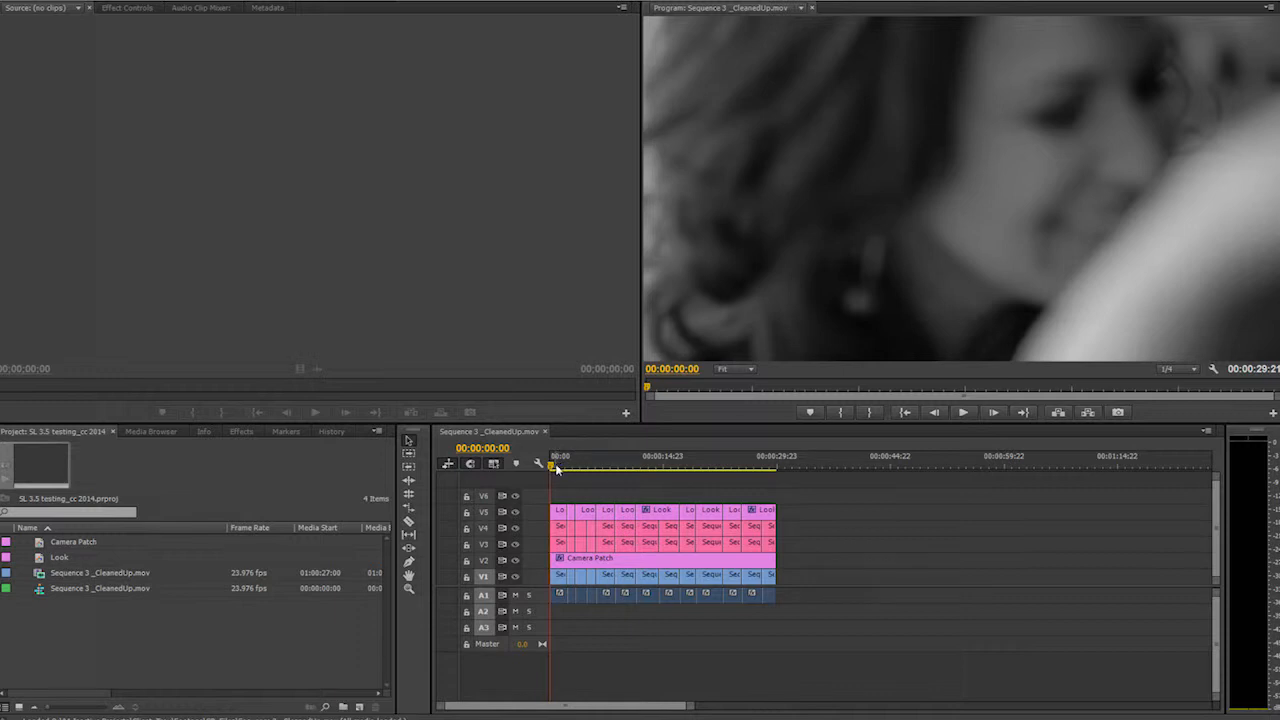
# - Select all clips in the sequence and nest them into a sequence named Color Corrected
pyautogui.press('space')
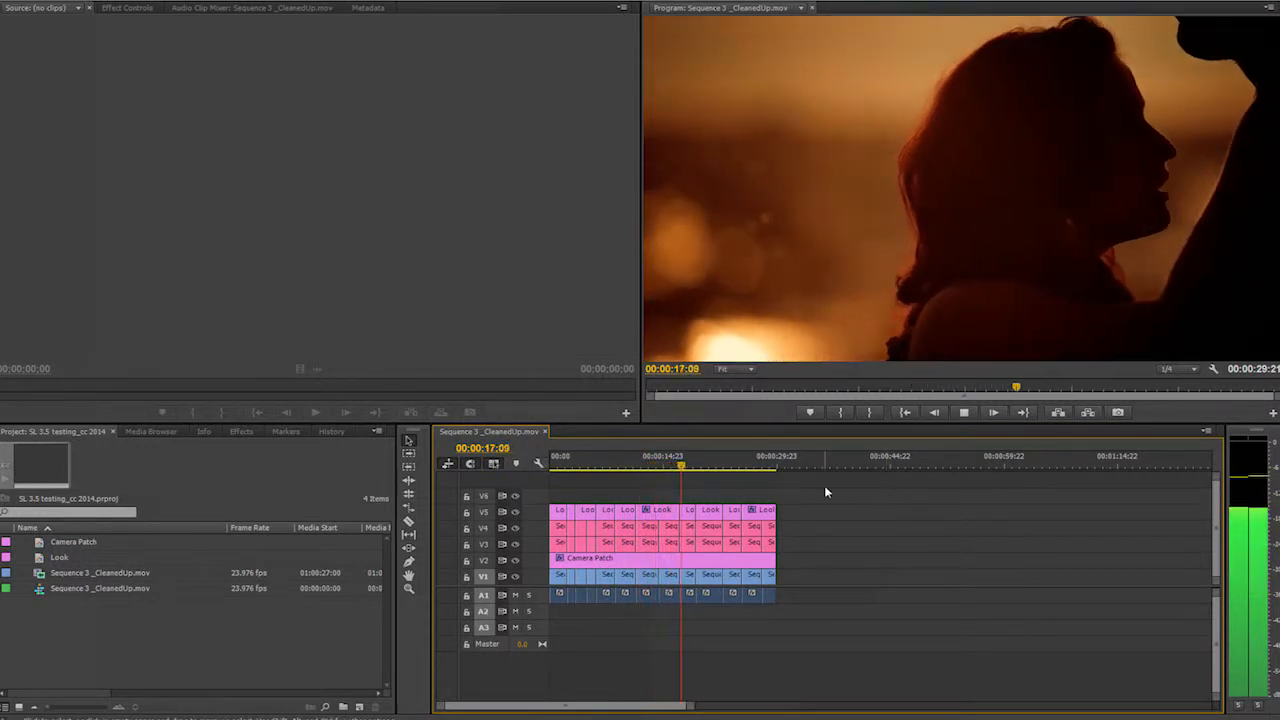
pyautogui.click(731, 470)
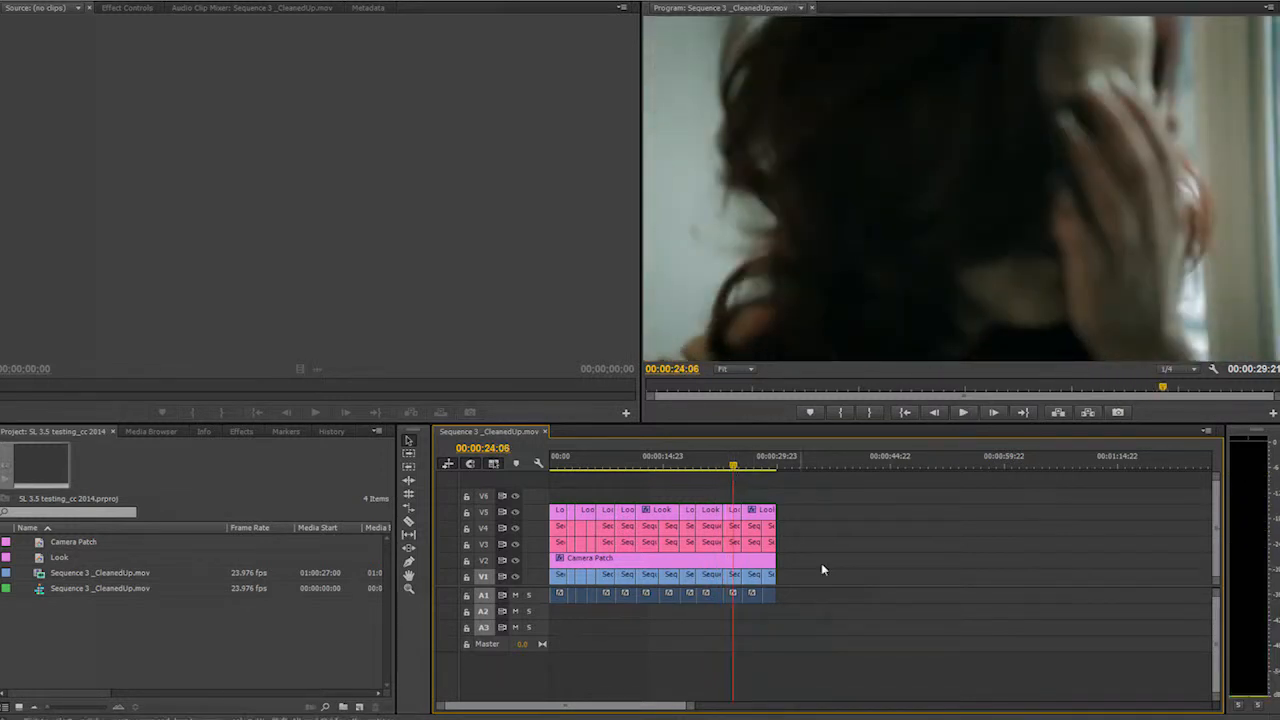
pyautogui.moveTo(859, 576); pyautogui.dragTo(957, 563)
pyautogui.hotkey('ctrl', 'a')
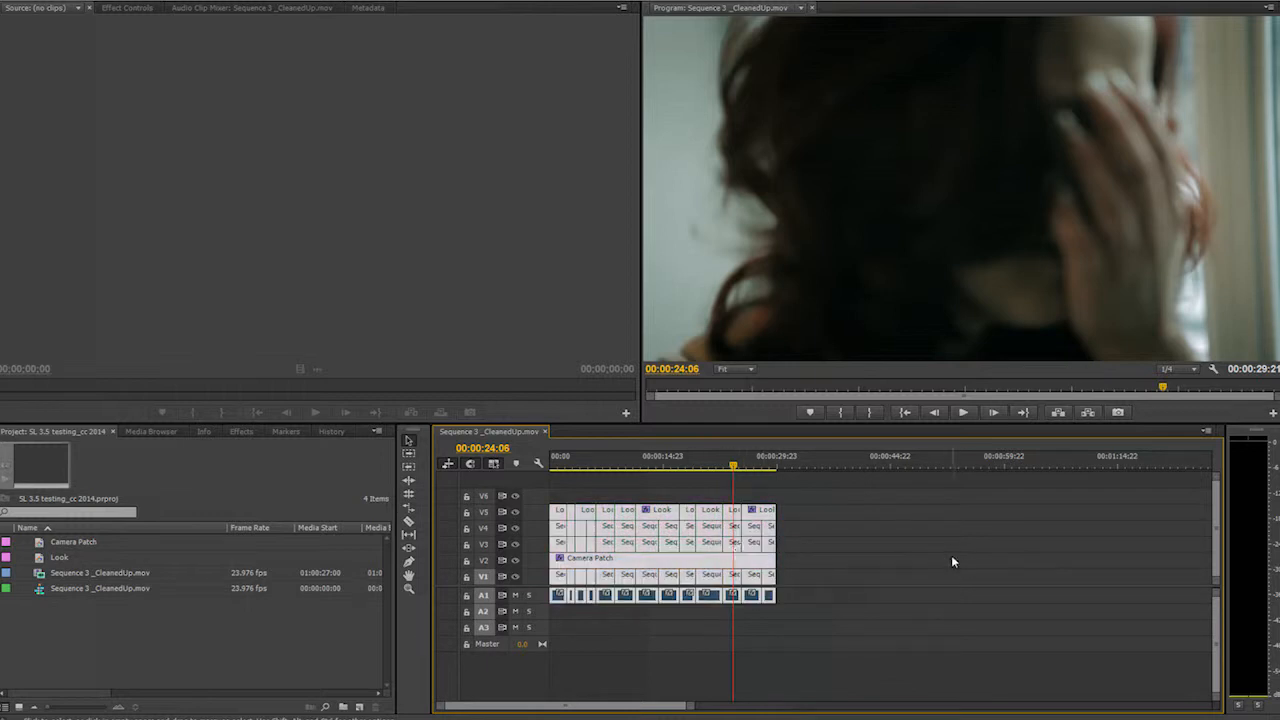
pyautogui.rightClick(697, 567)
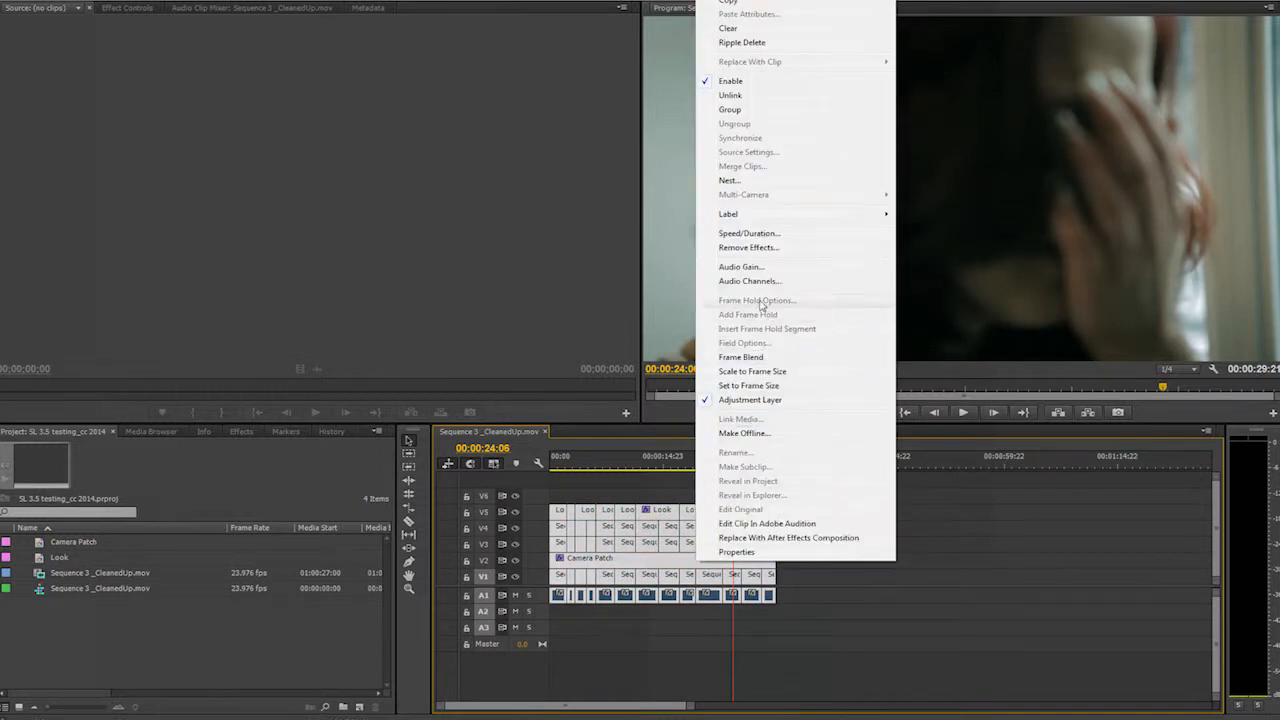
pyautogui.click(755, 181)
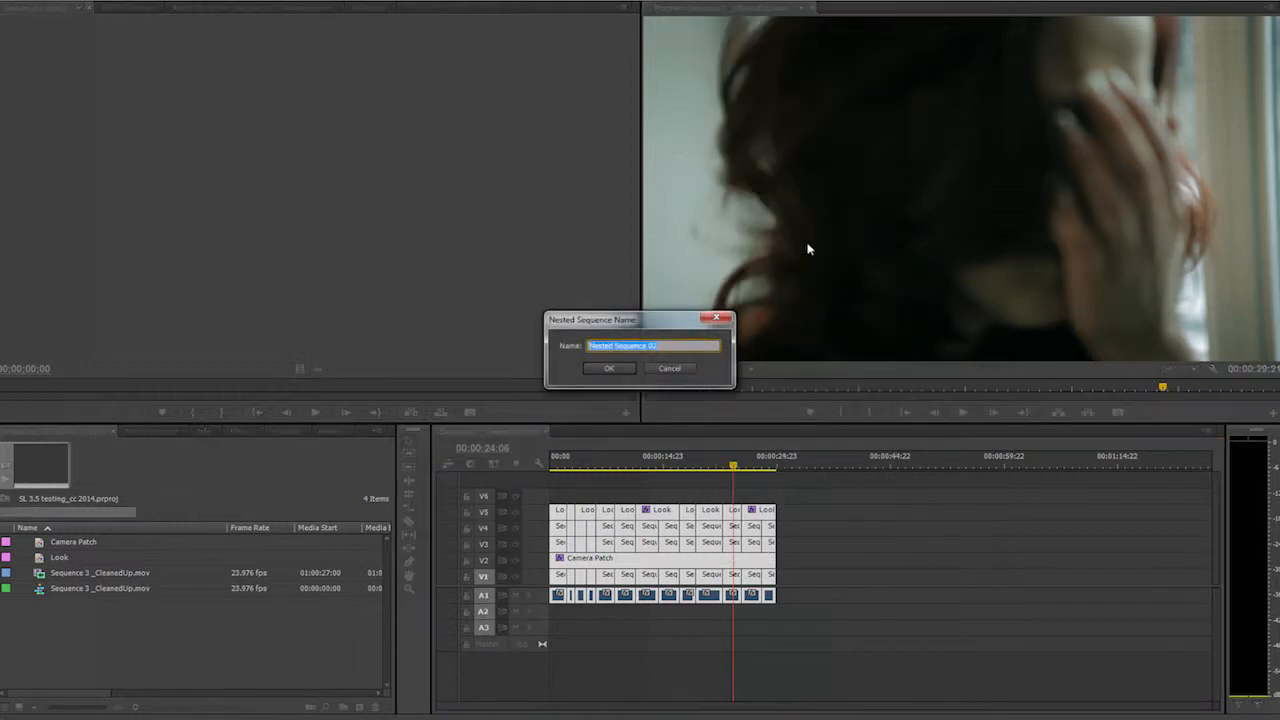
pyautogui.write('Color Corrected')
pyautogui.press('Return')
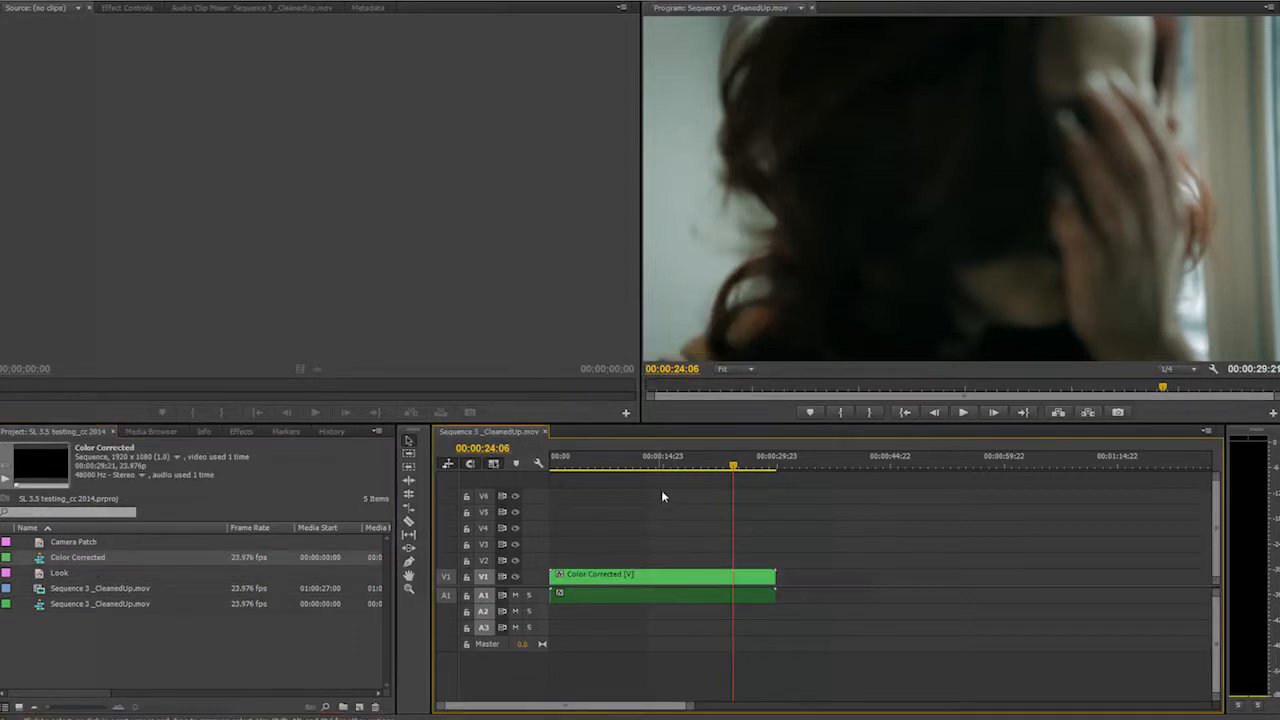
# - Scrub and play the nested sequence to review the graded result
pyautogui.moveTo(688, 465); pyautogui.dragTo(541, 472)
pyautogui.press('space')
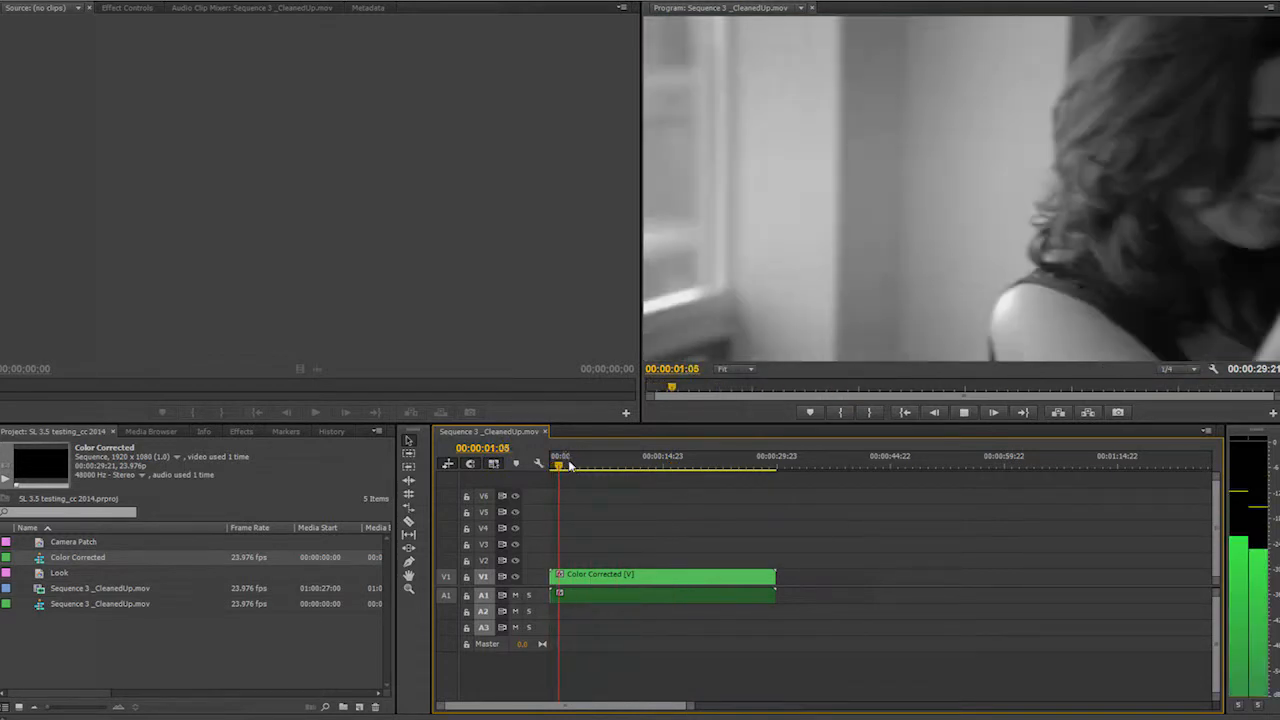
pyautogui.press('space')
pyautogui.moveTo(578, 467); pyautogui.dragTo(669, 476)
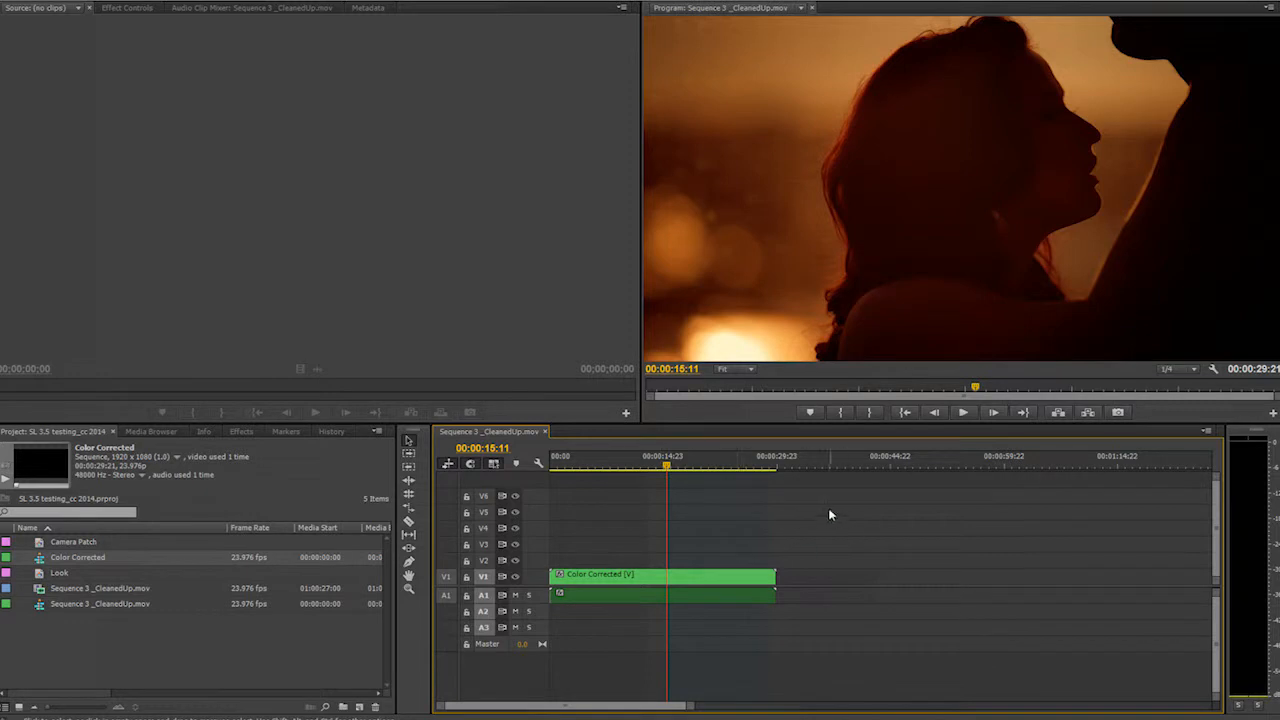